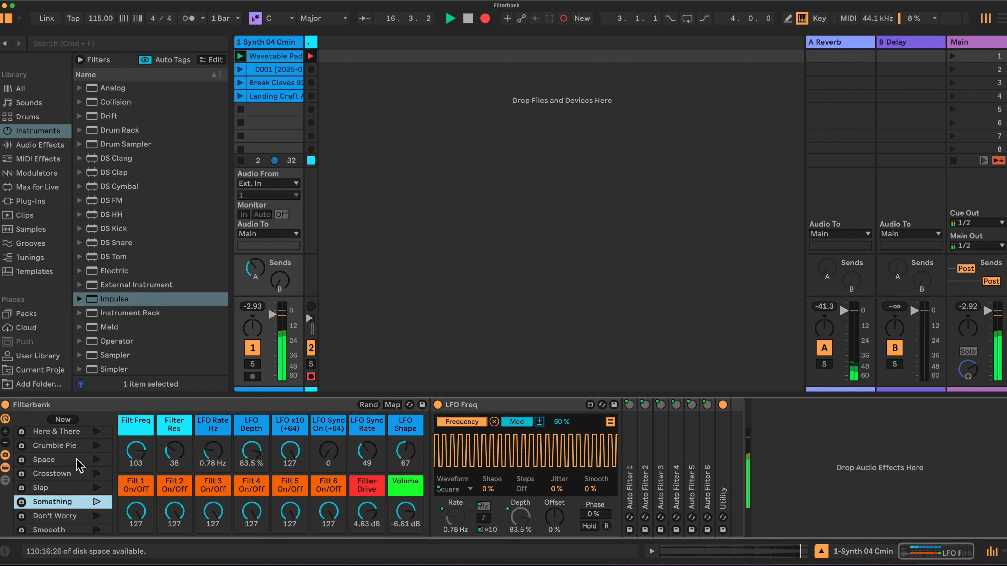
Step: Audition the Space and Midtown macro variations of the Filterbank rack on the synth track
click(76, 460)
scroll(78, 466, up, 2)
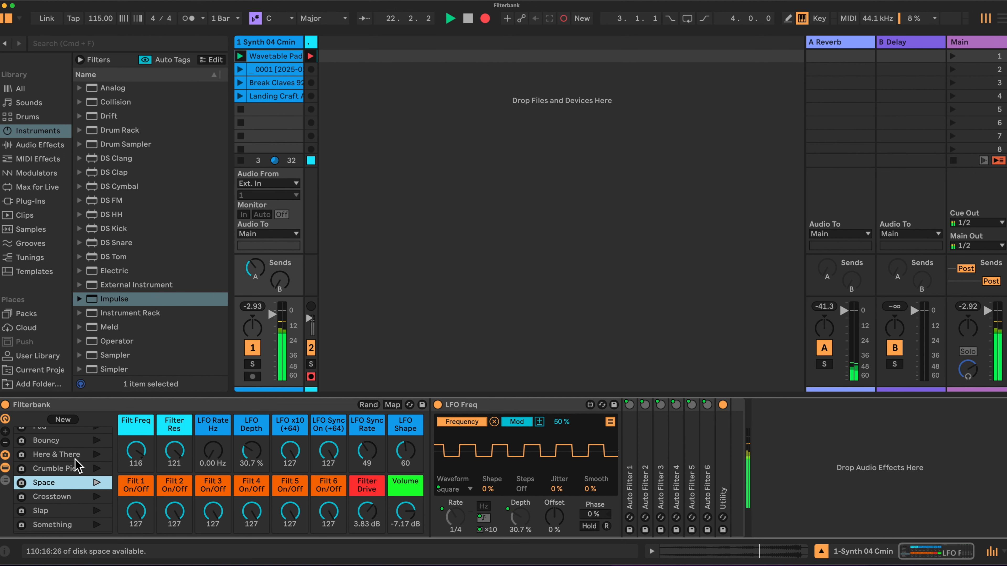
scroll(81, 465, down, 2)
scroll(80, 480, down, 3)
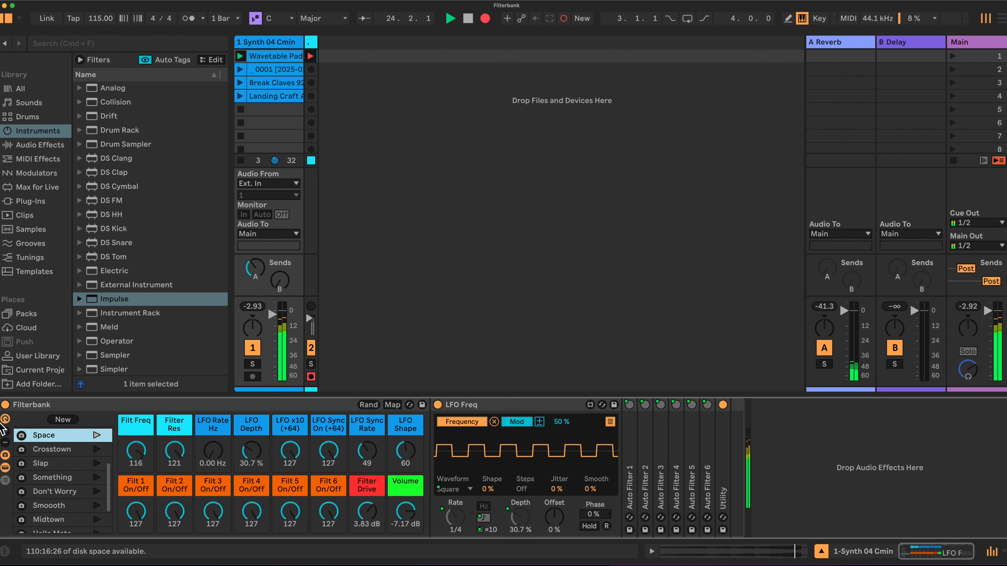
click(73, 488)
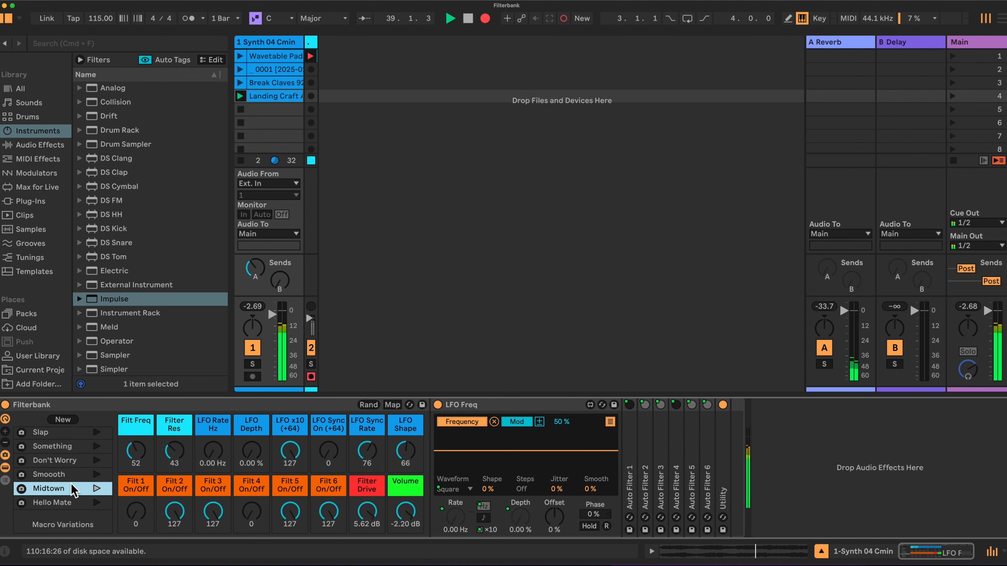
Step: Look through the macro variations of the Filterbank rack and audition Here & There
scroll(65, 474, up, 2)
scroll(63, 472, up, 3)
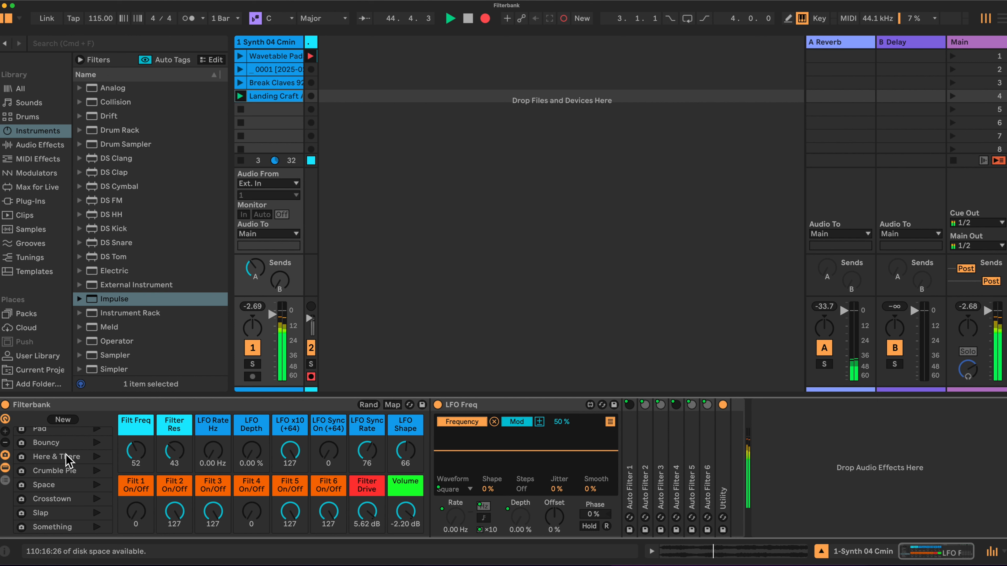
scroll(65, 460, down, 3)
scroll(67, 461, up, 2)
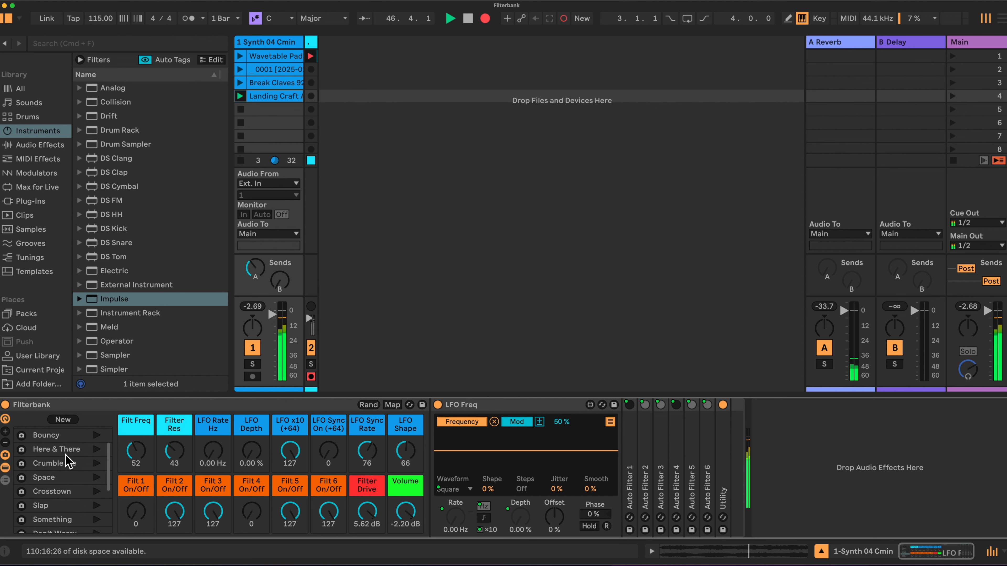
click(69, 450)
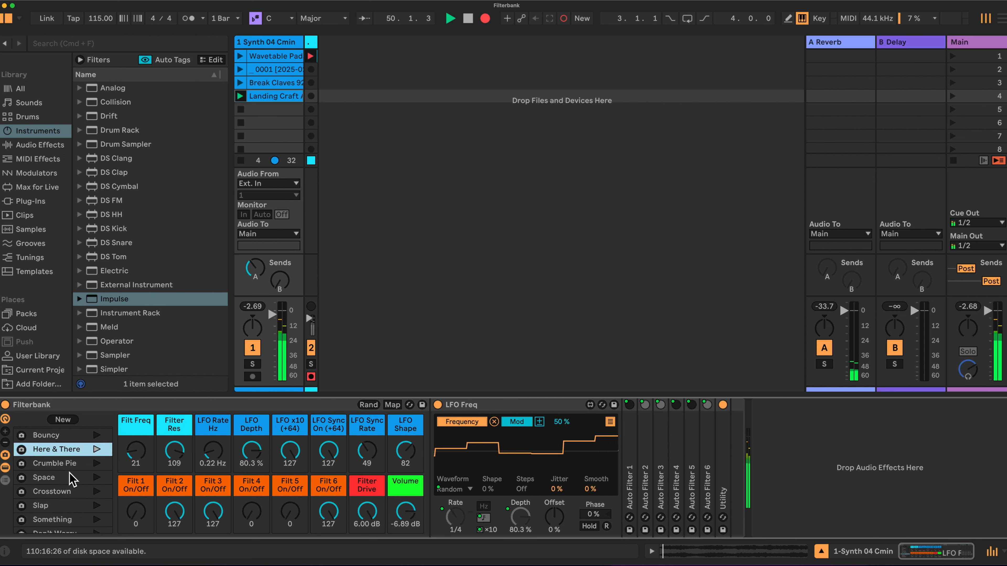
Step: Switch the Filterbank rack on and recall its Here & There macro variation
scroll(69, 472, up, 2)
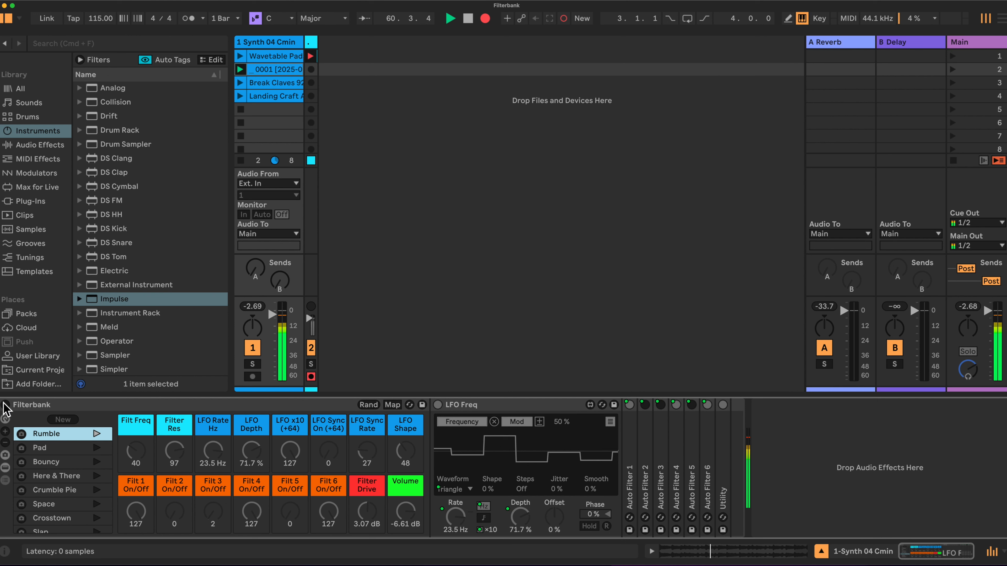
click(5, 404)
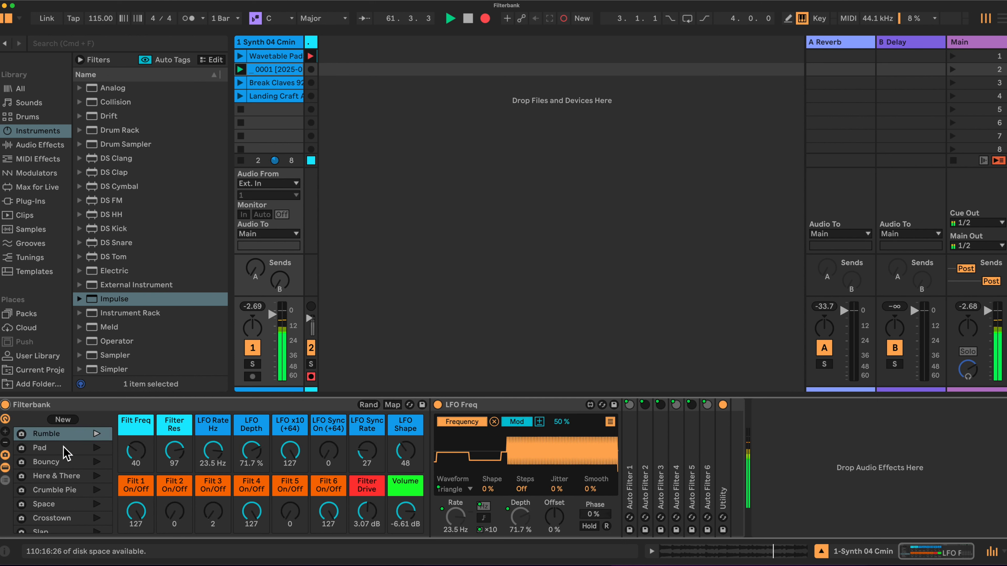
scroll(63, 454, down, 3)
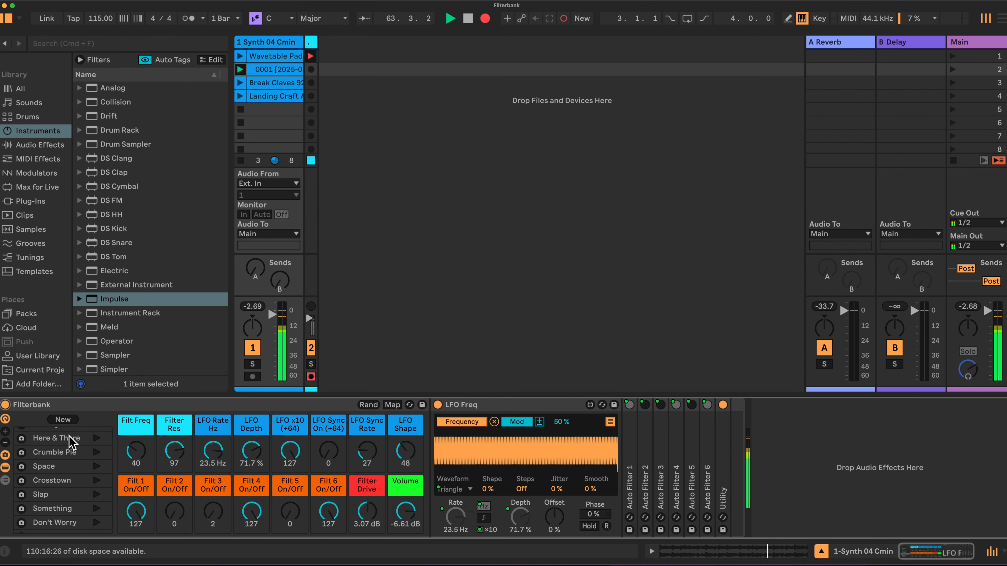
click(69, 441)
scroll(71, 448, up, 1)
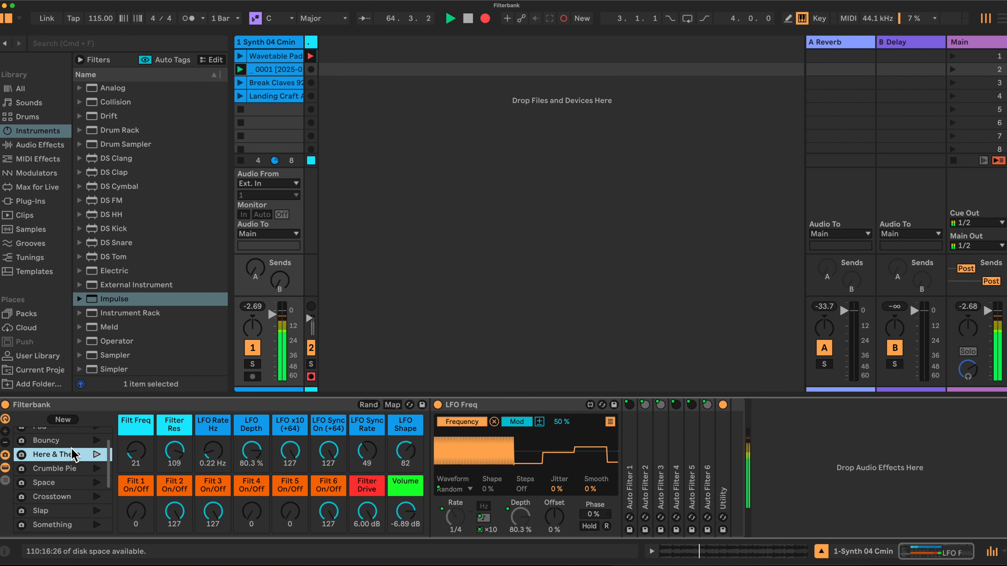
scroll(71, 457, down, 1)
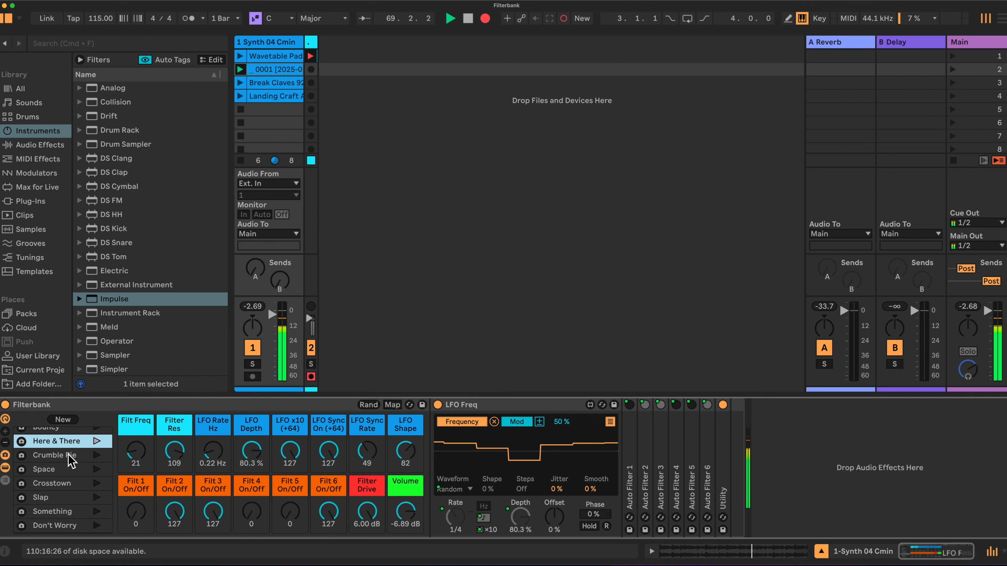
Step: Recall the Crumble Pie variation and set its Filt Freq macro to 57 and LFO Rate to 0.64 Hz
click(72, 459)
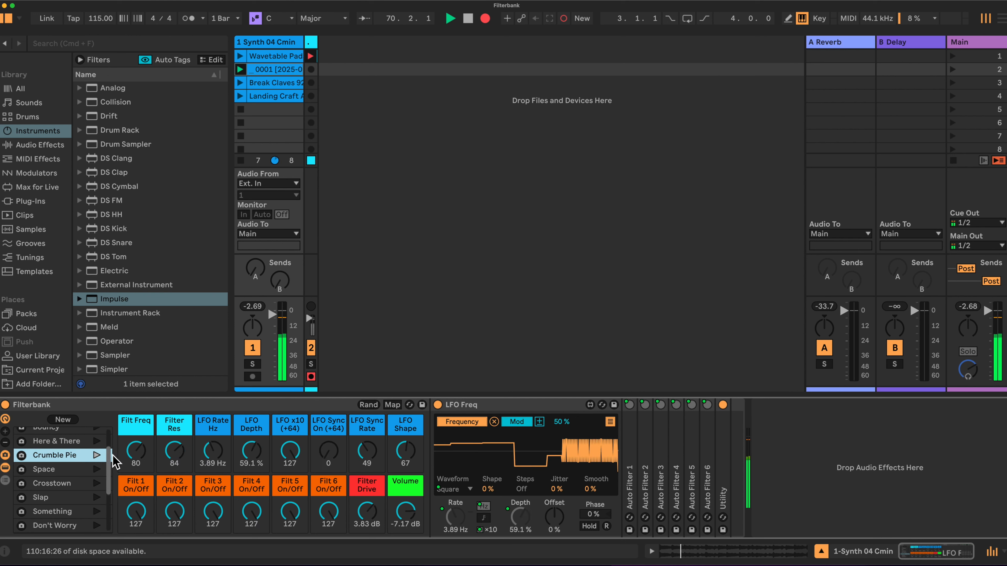
drag(212, 452, 212, 444)
drag(134, 451, 134, 455)
drag(212, 452, 212, 472)
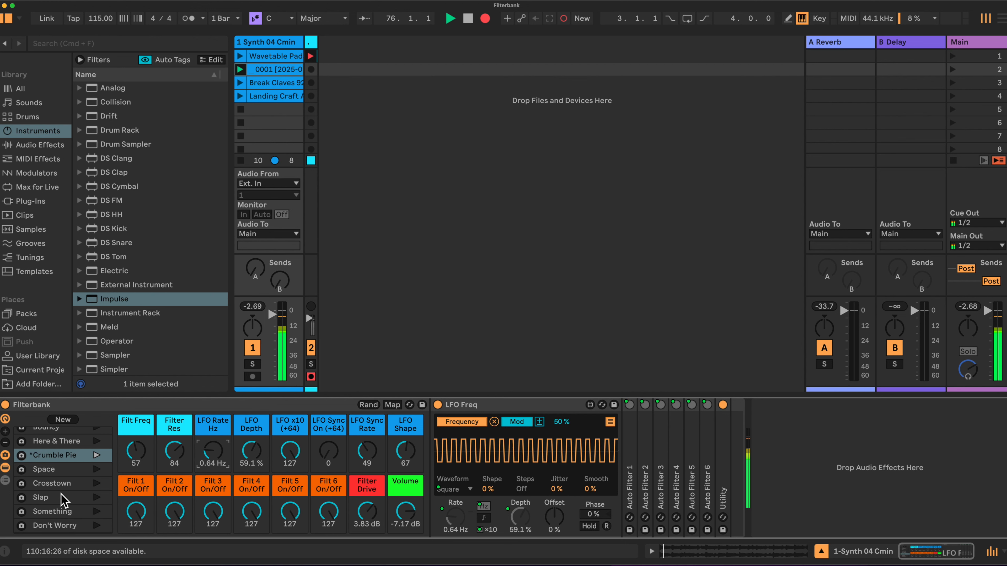
Step: Audition the Something macro variation and recall Smoooth in the Filterbank rack
click(52, 511)
scroll(74, 490, down, 3)
scroll(74, 491, down, 1)
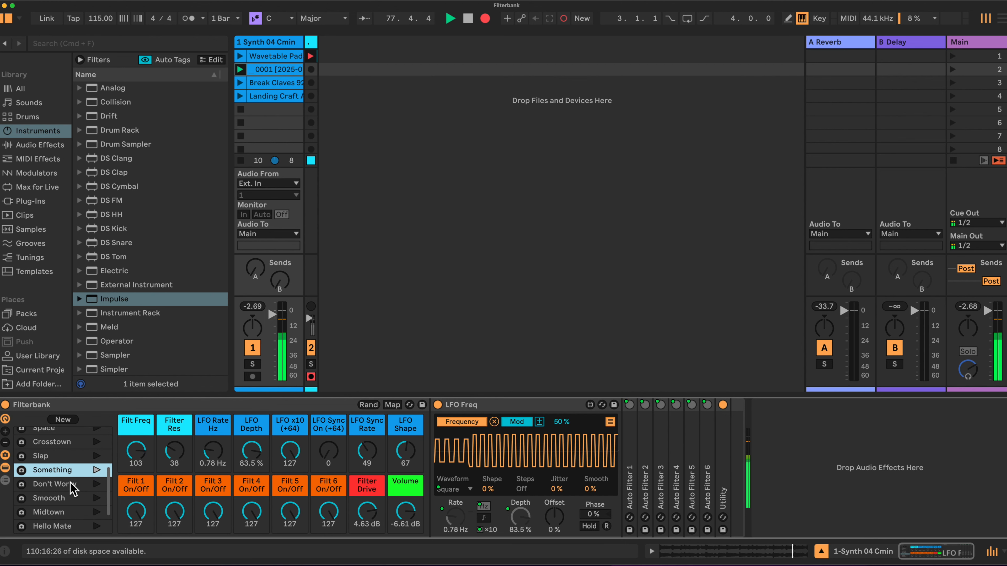
scroll(73, 490, down, 1)
scroll(73, 491, down, 1)
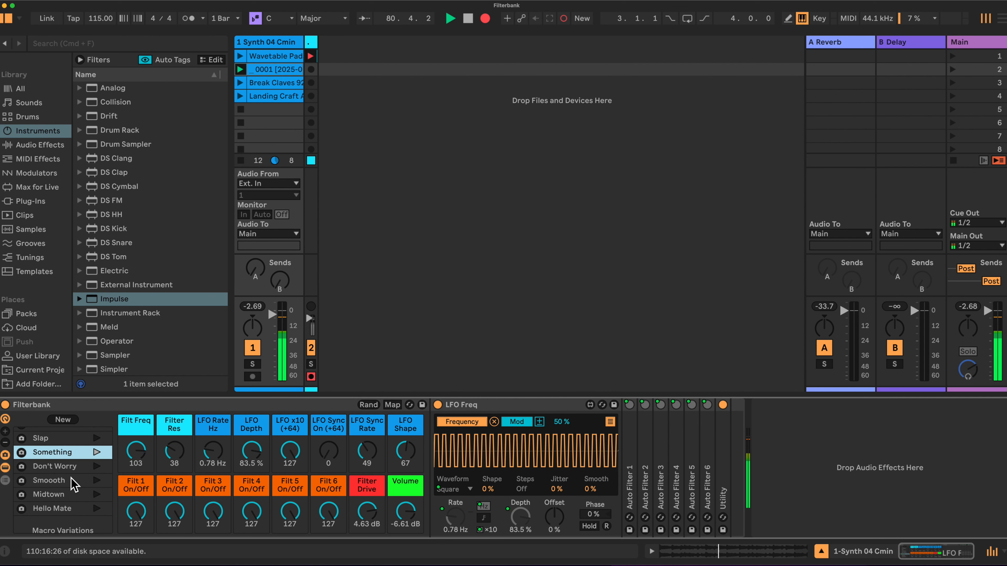
click(73, 482)
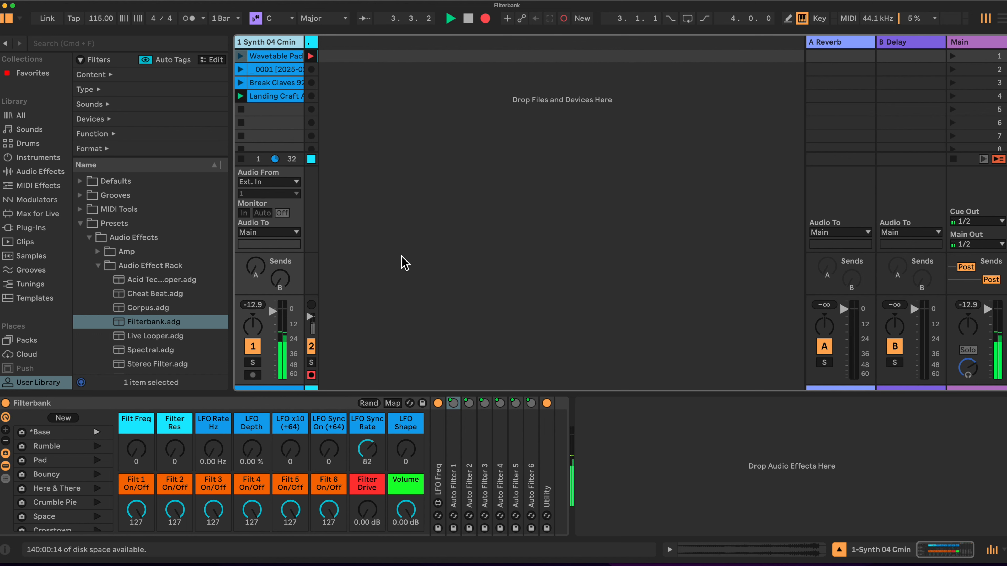
Step: Inspect the Main track's device chain and return to the synth track's Filterbank rack
click(978, 48)
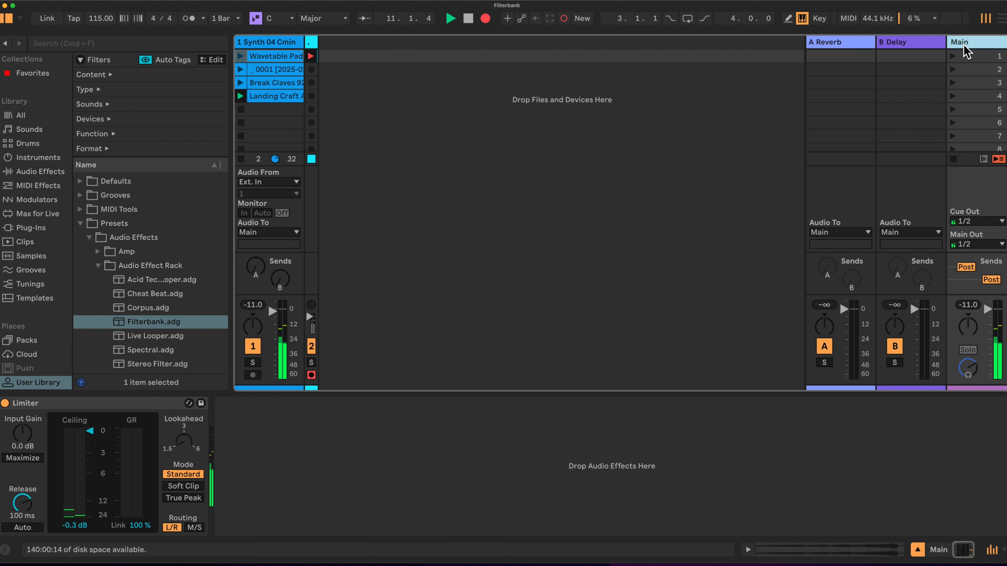
click(284, 42)
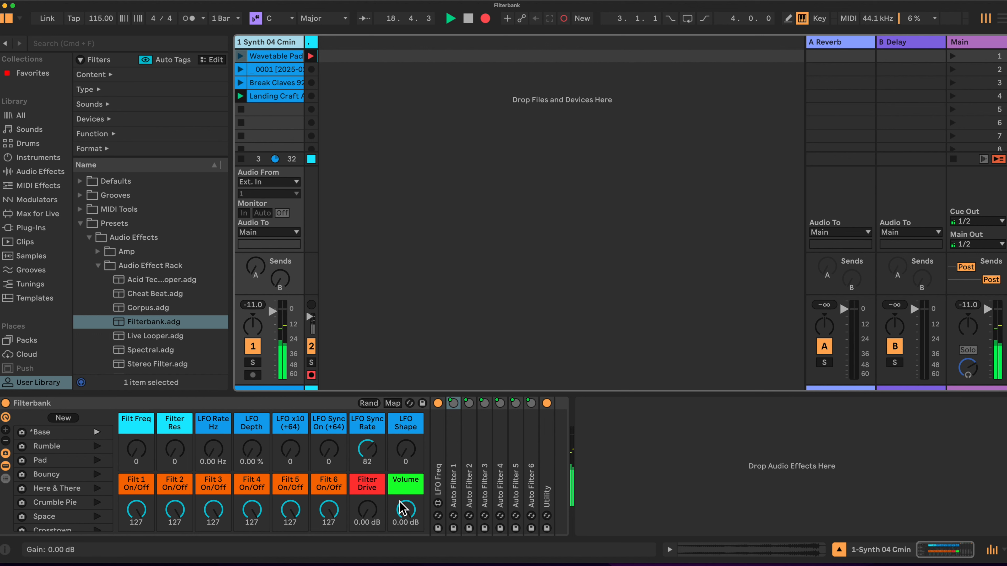
Step: Set Filt Freq to 2, Filter Res to 1, LFO Rate to 1.01 Hz, Depth to 45.7 %, and LFO x10 and Sync On to 127
drag(136, 449, 251, 437)
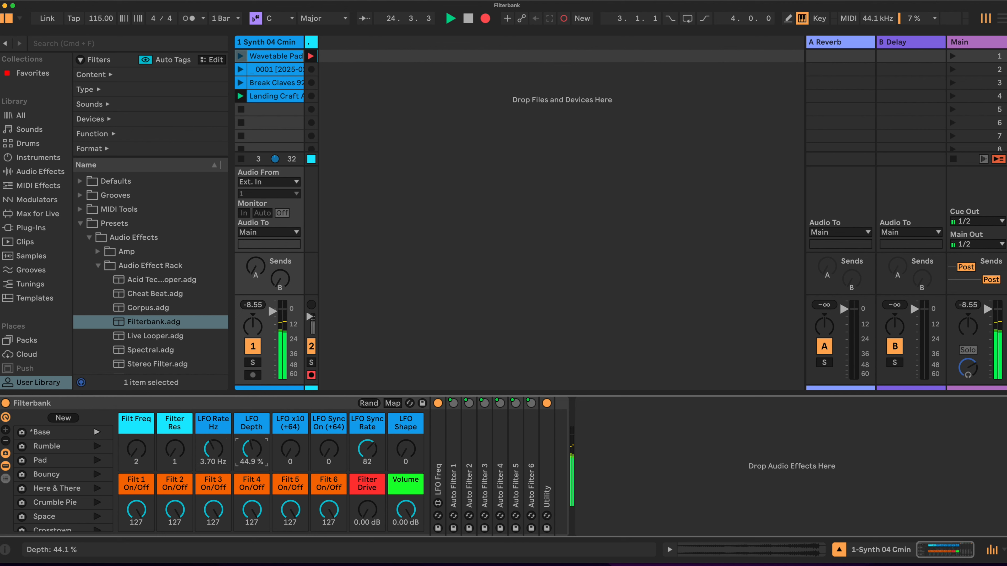
click(290, 452)
drag(291, 452, 291, 432)
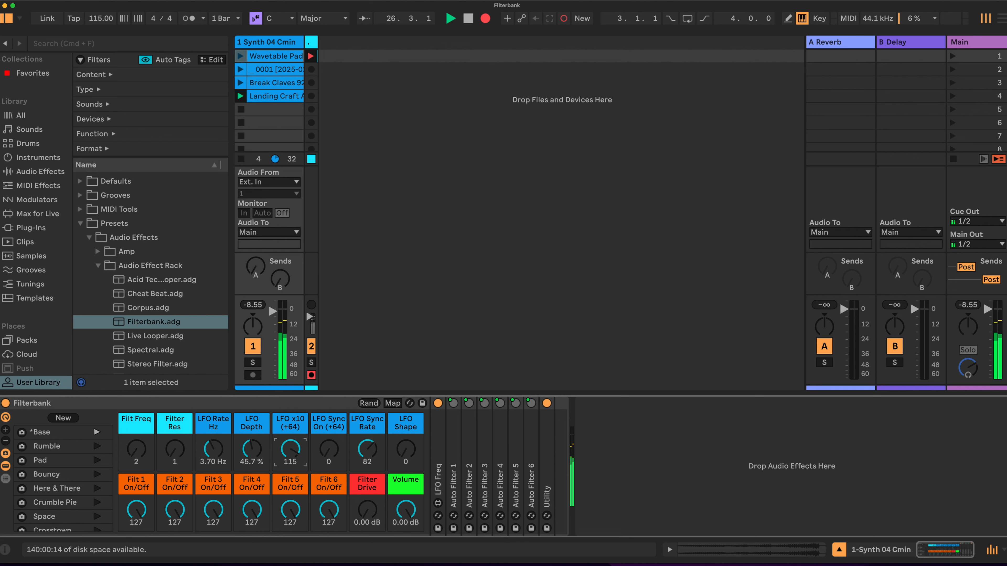
mouse_move(213, 450)
mouse_down()
mouse_move(213, 434)
mouse_move(213, 456)
mouse_up()
drag(321, 456, 321, 377)
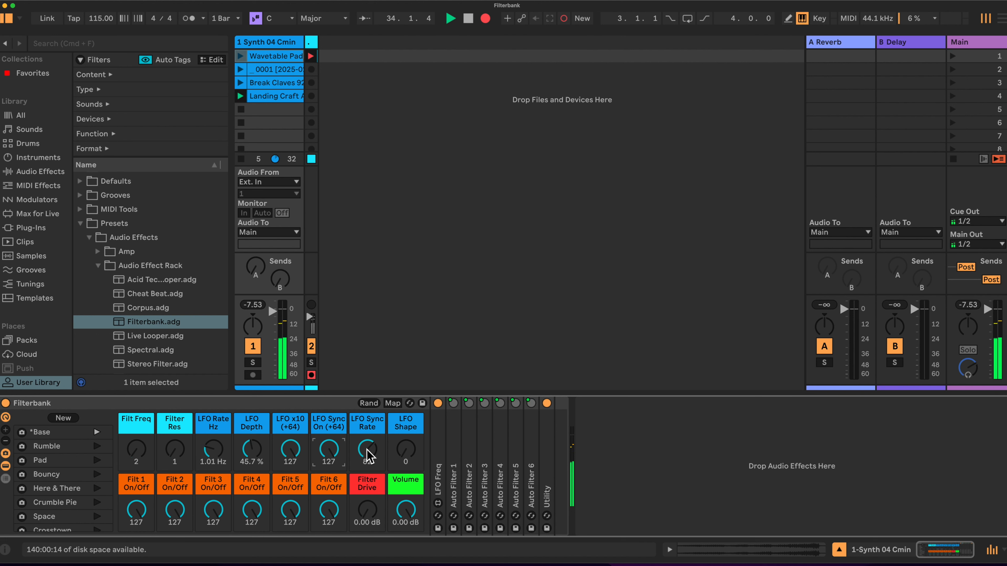
Step: Unfold the LFO Freq device and set the LFO Sync Rate macro to 52 and LFO Shape to 74
double_click(438, 475)
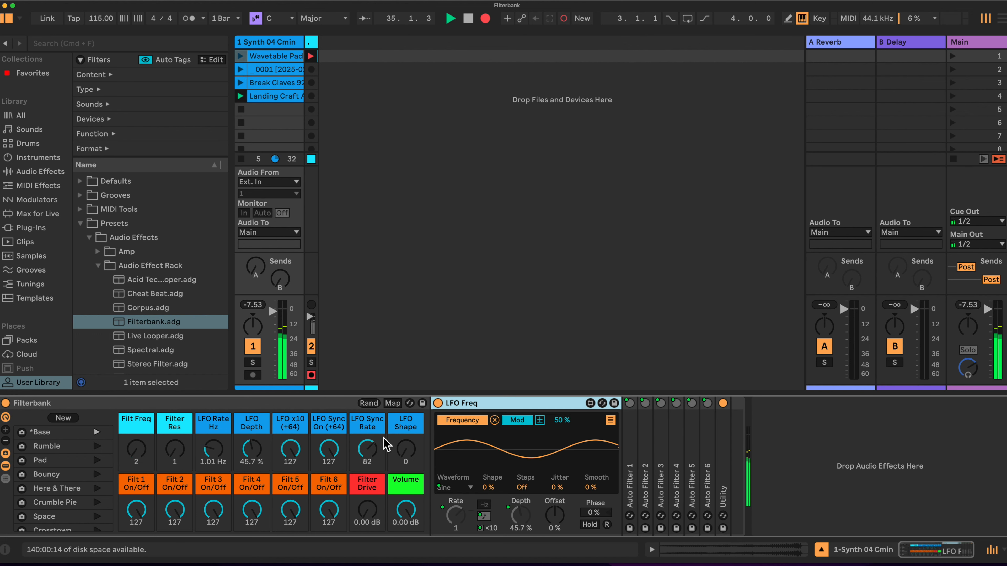
mouse_move(367, 449)
mouse_down()
mouse_move(367, 460)
mouse_move(371, 452)
mouse_up()
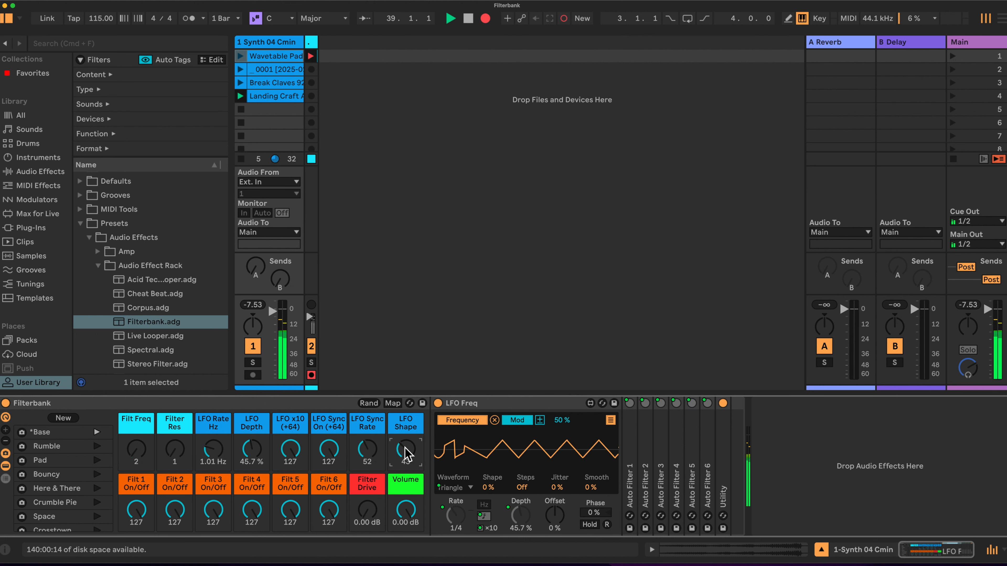
drag(405, 454, 405, 450)
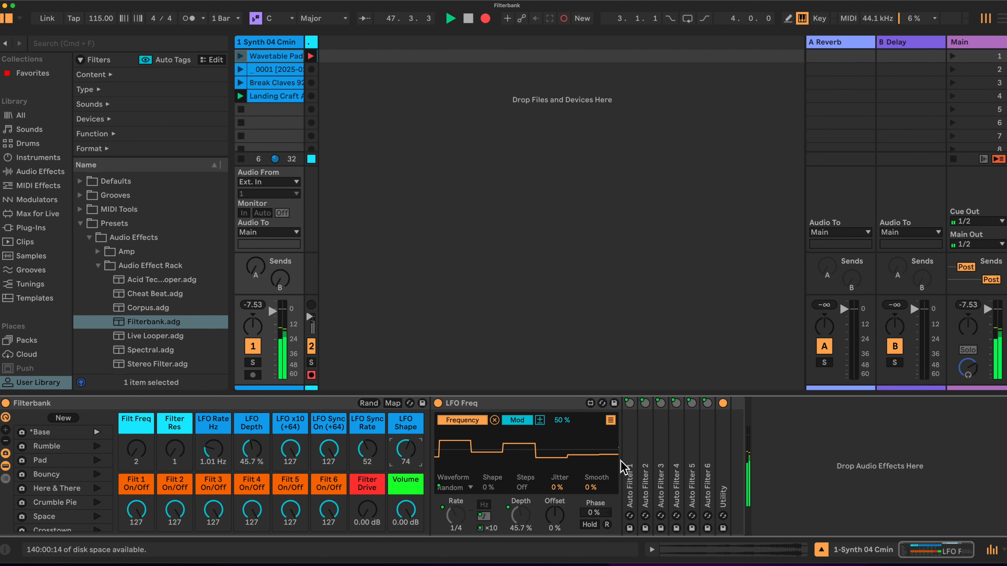
Step: Mute the synth track and unfold the Auto Filter 1 device in the rack
click(253, 347)
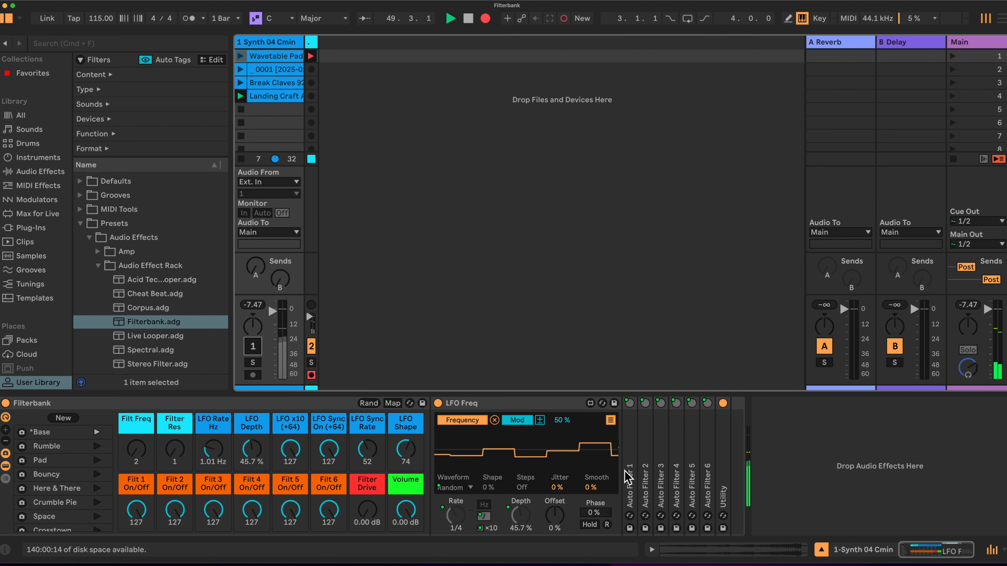
double_click(630, 475)
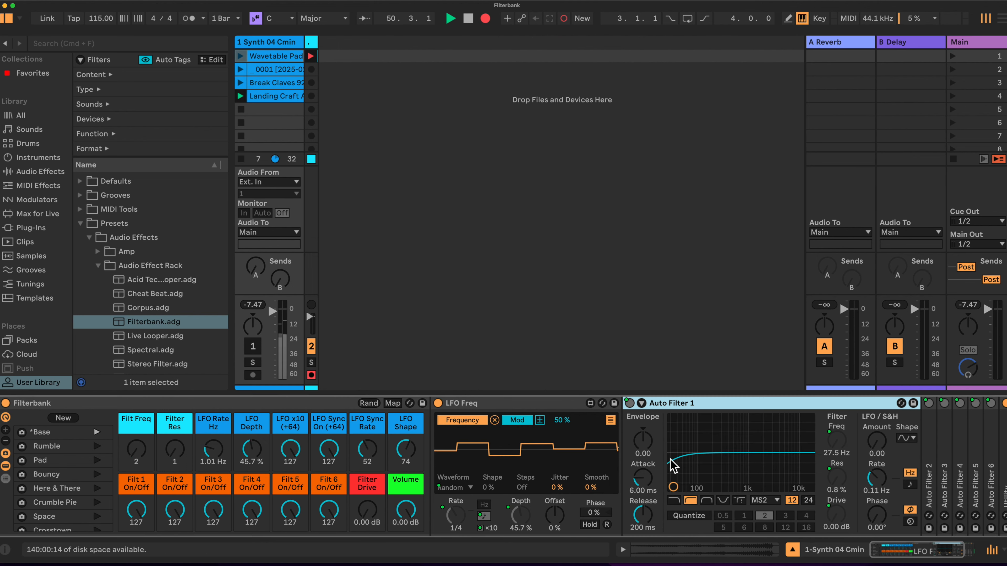
Step: Show the Audio Effects category in the browser to locate the Auto Filter device
click(24, 157)
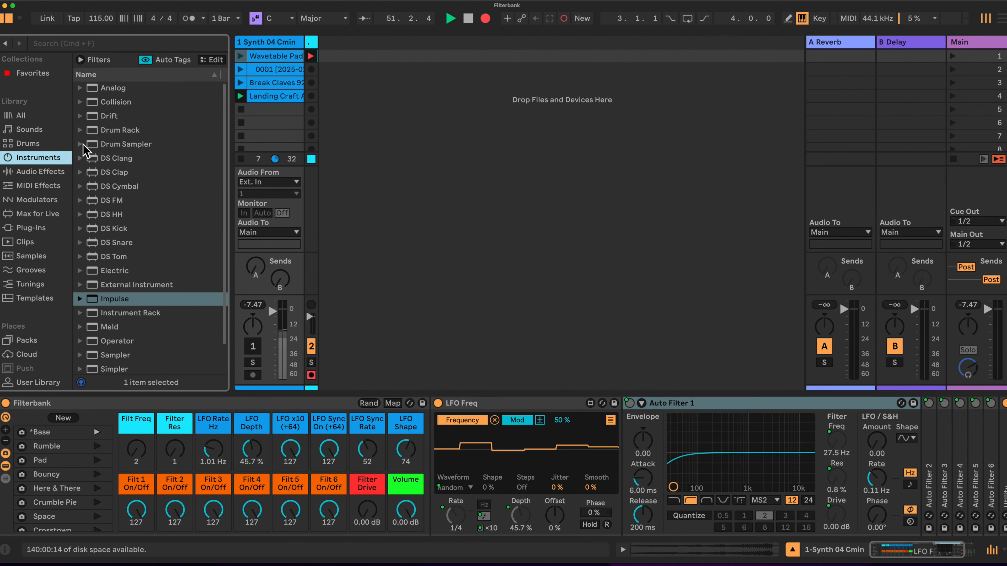
click(32, 172)
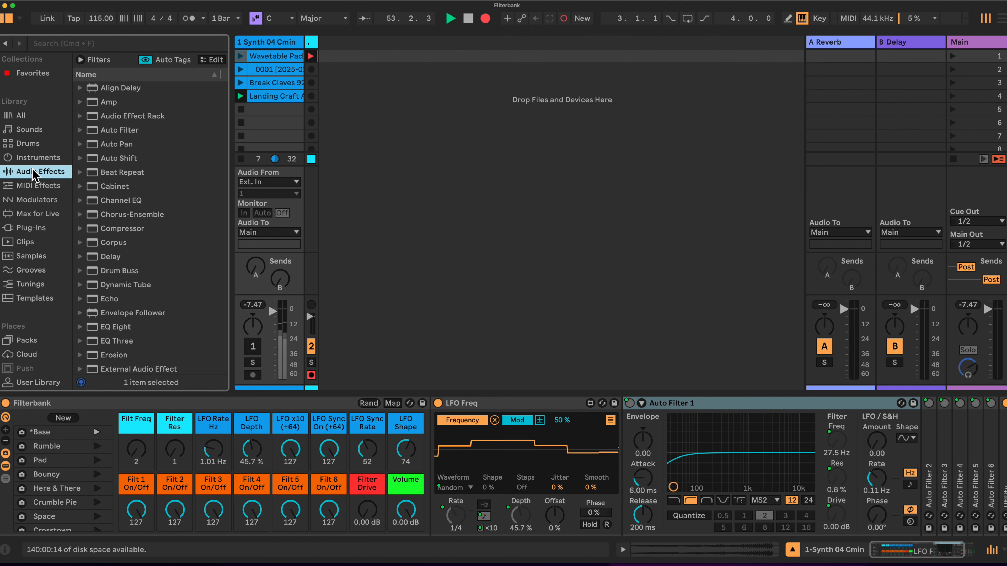
Step: Unfold the Auto Filter 2, 3, 4 and 5 devices in the rack and examine their filter settings
scroll(650, 436, right, 5)
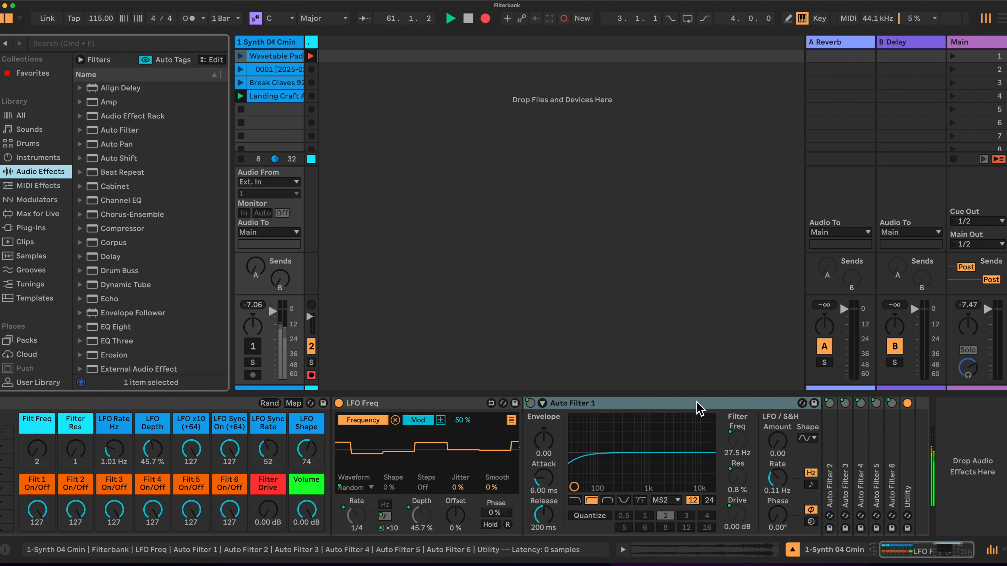
double_click(829, 444)
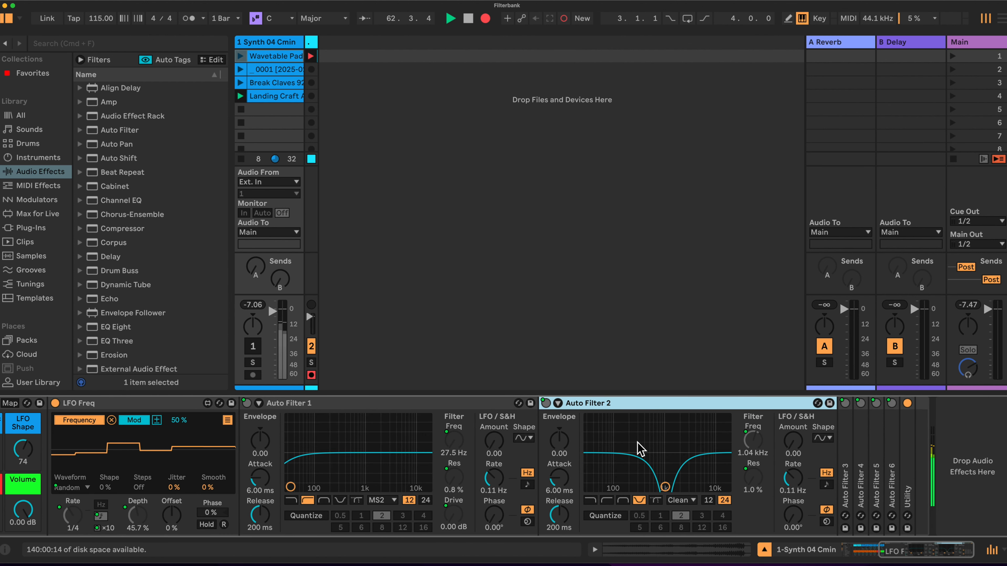
double_click(847, 454)
scroll(782, 460, right, 4)
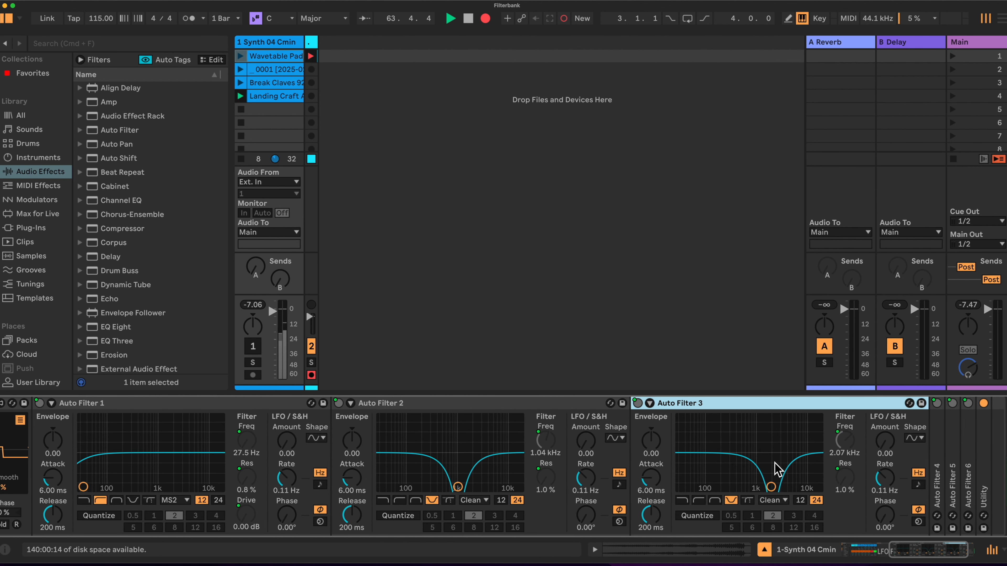
scroll(768, 471, right, 2)
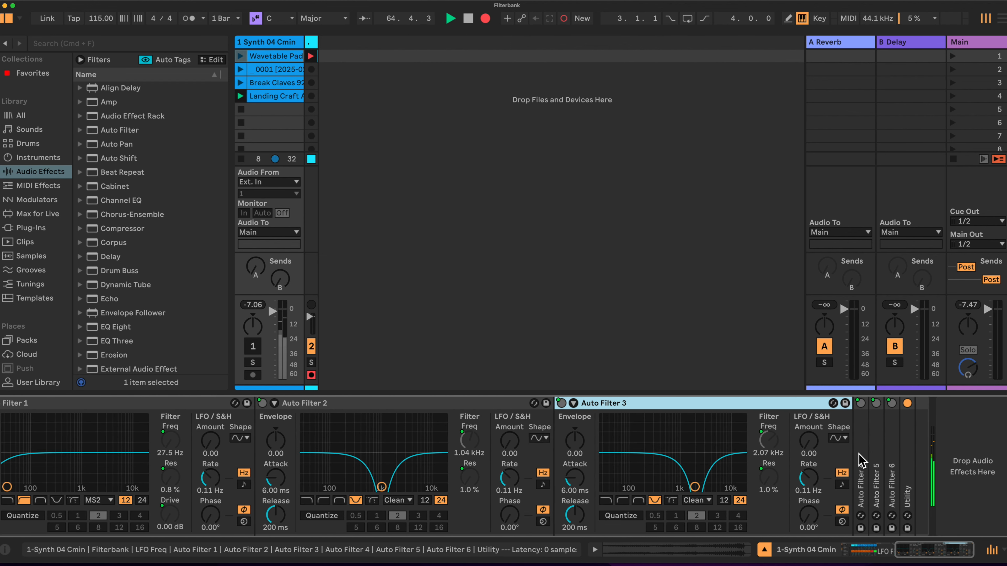
double_click(861, 462)
scroll(796, 468, right, 2)
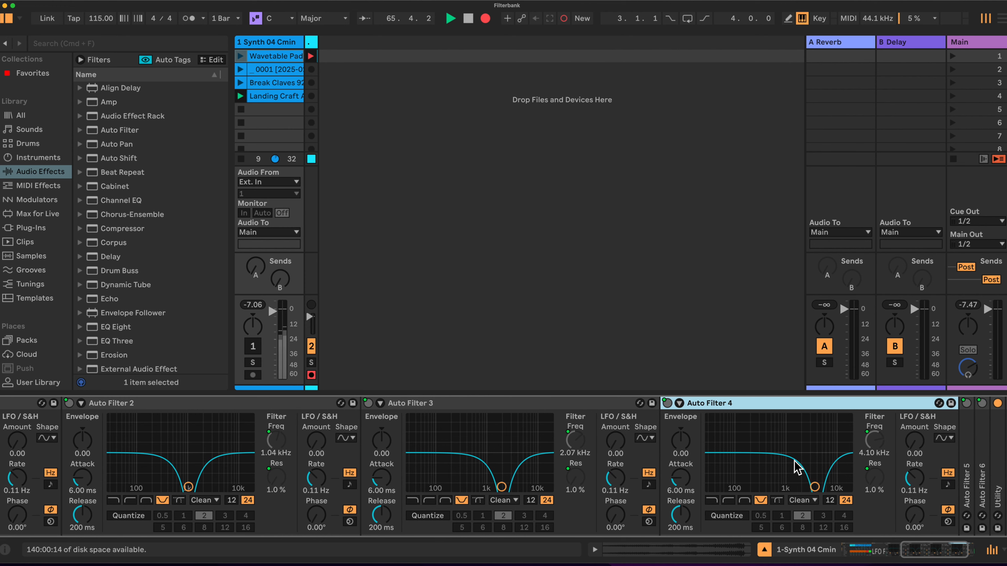
double_click(940, 472)
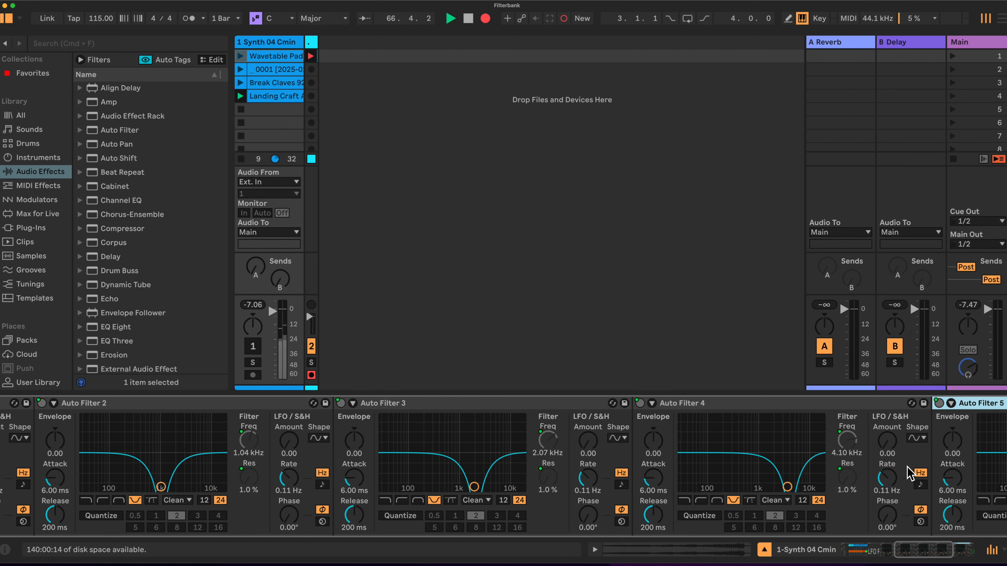
scroll(891, 474, right, 3)
scroll(868, 475, right, 2)
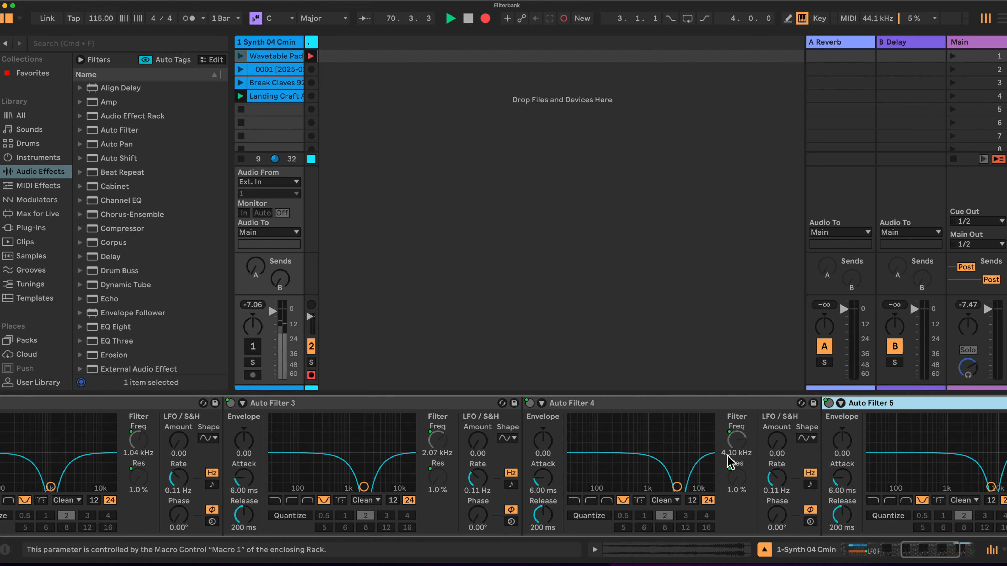
Step: Fold the LFO Freq and Auto Filter 1 devices in the Filterbank rack
scroll(729, 462, right, 5)
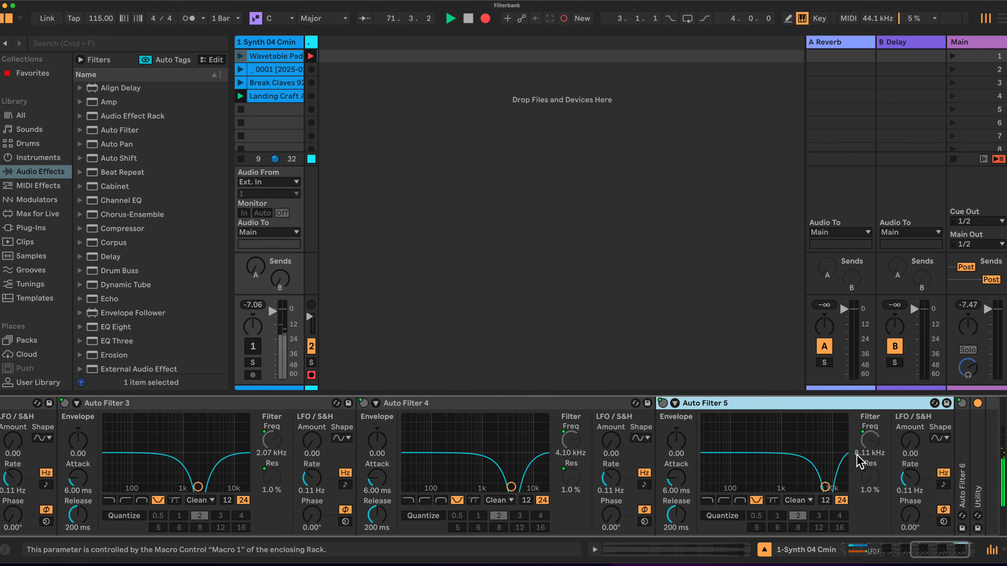
scroll(361, 450, left, 15)
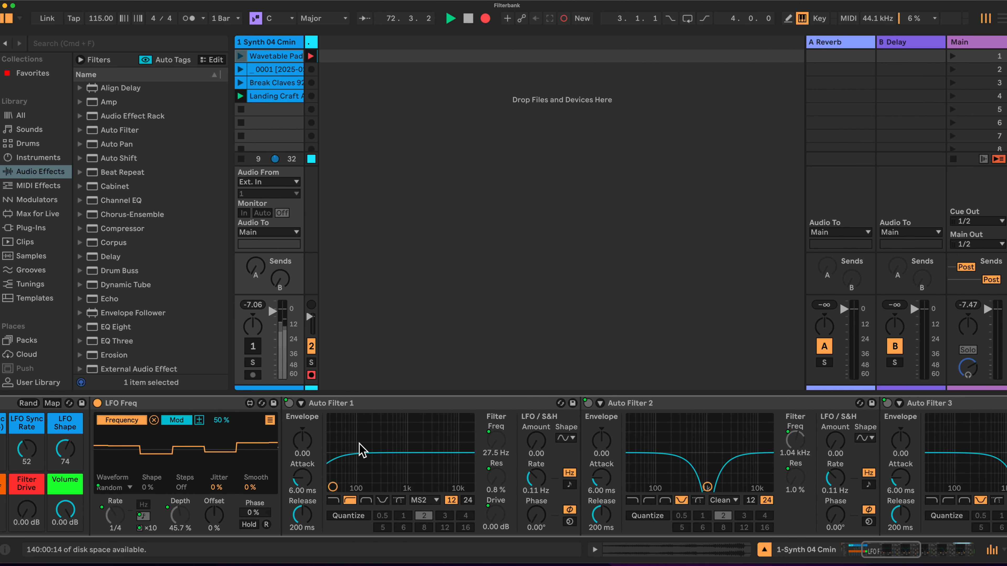
double_click(205, 404)
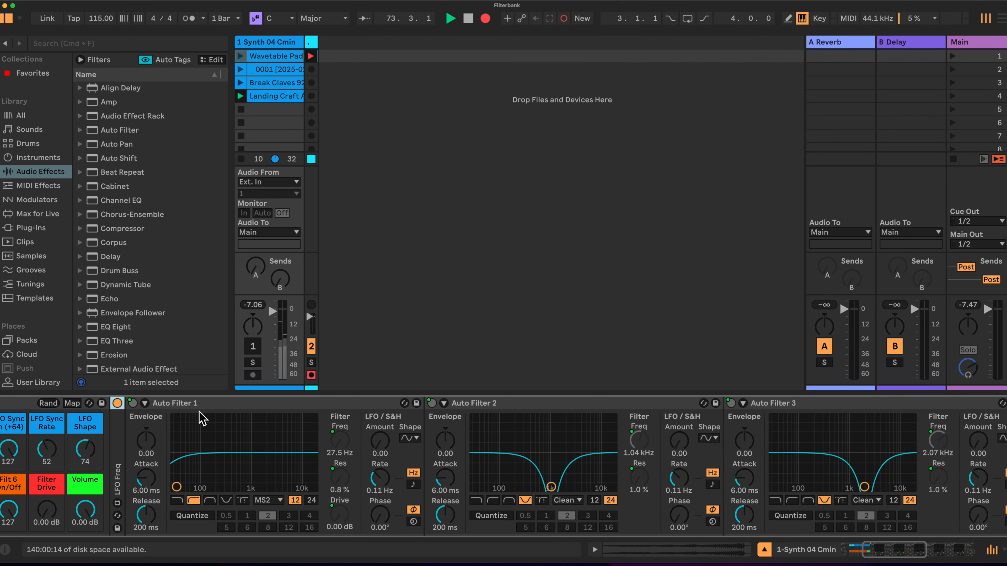
scroll(202, 418, left, 8)
double_click(553, 405)
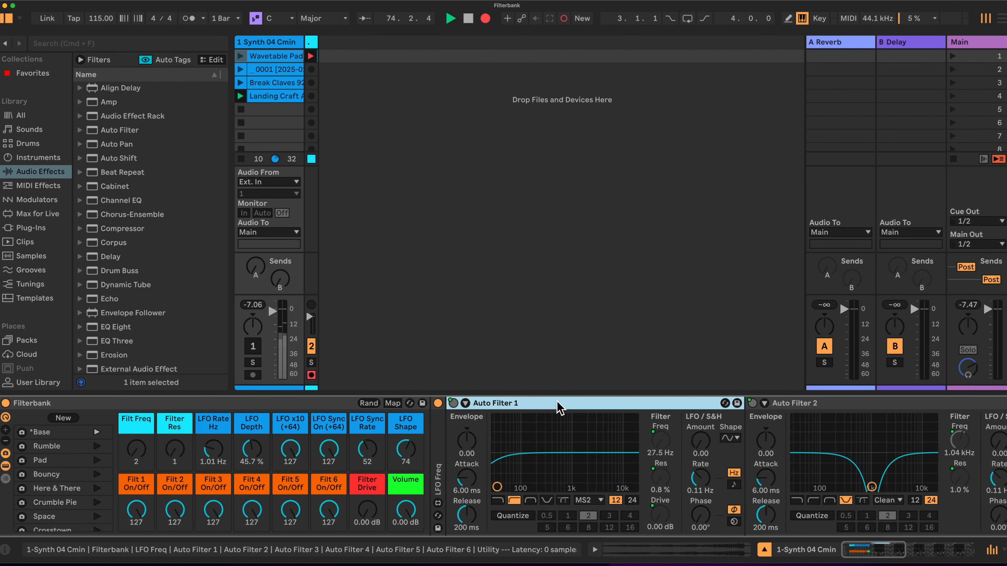
Step: Sweep the Filt Freq macro up to 127 and back down to 1 with Auto Filter 2 and 3 in view
drag(134, 456, 134, 405)
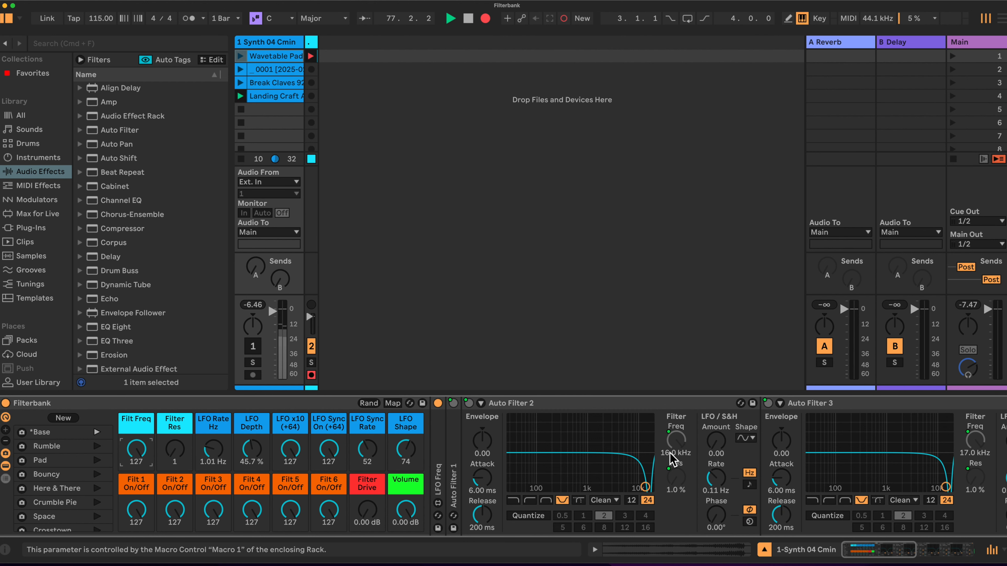
scroll(674, 458, right, 4)
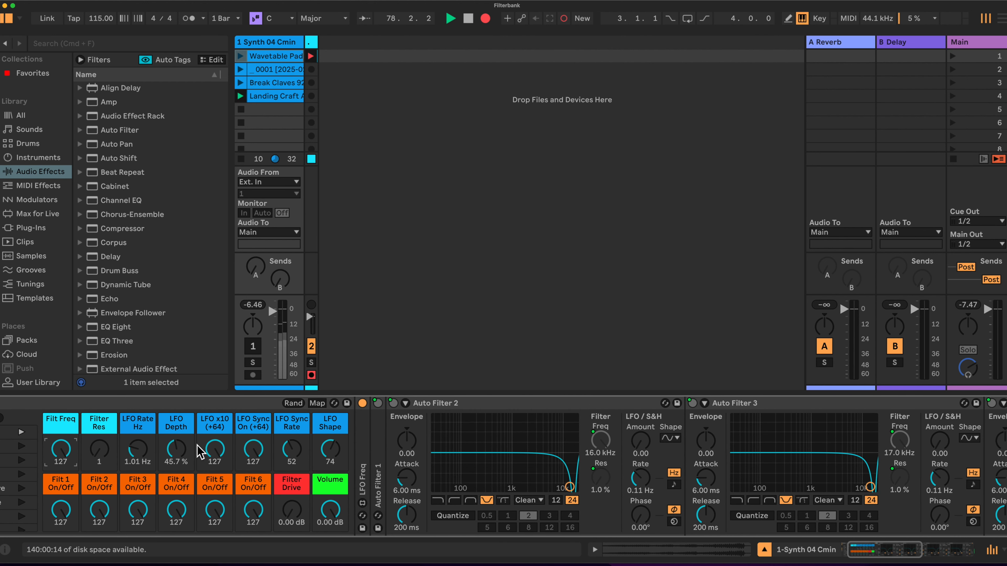
drag(51, 454, 51, 511)
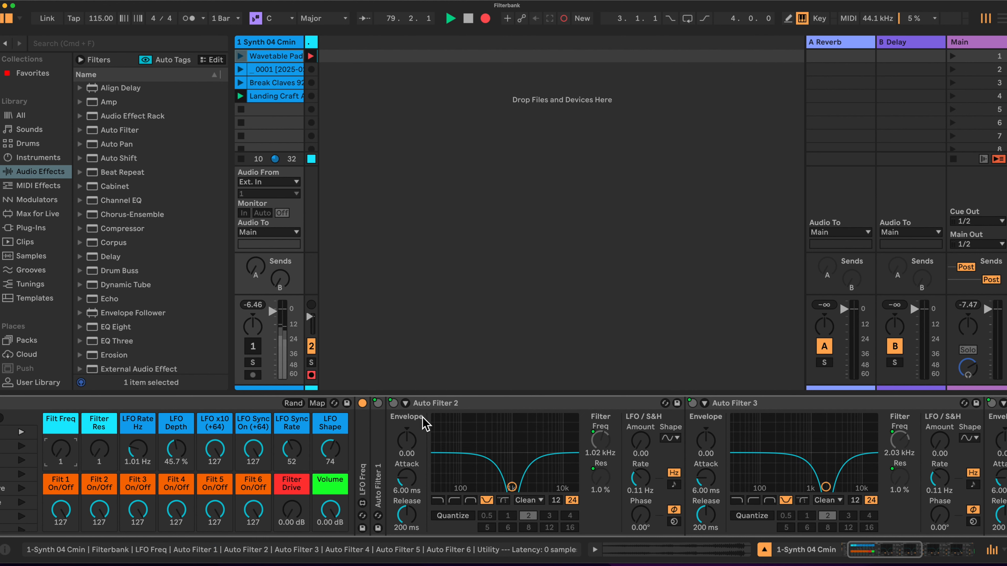
Step: Examine the rack's macro mapping ranges, close the mappings, and review the notch settings of Auto Filter 2 to 5
click(317, 403)
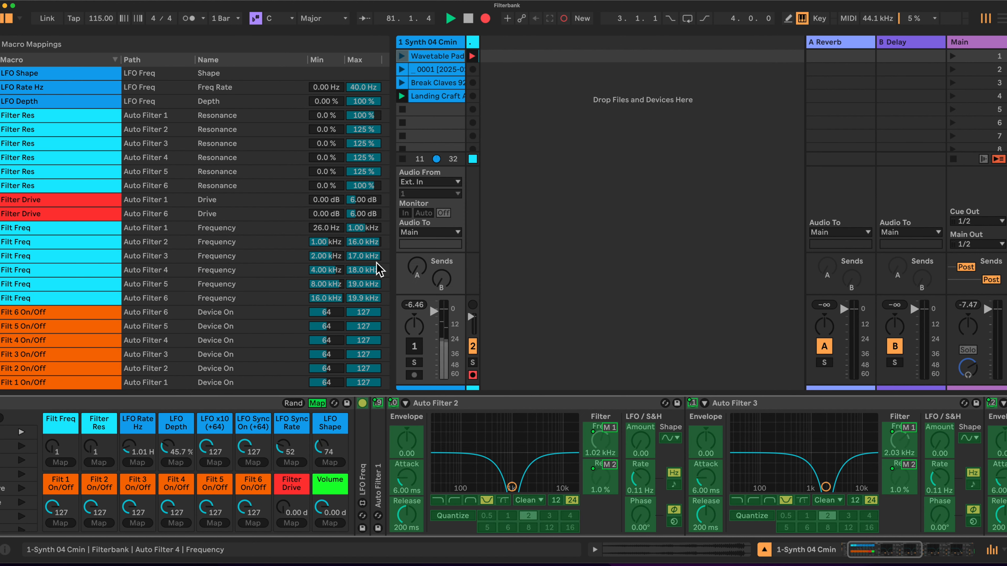
click(317, 404)
scroll(596, 449, right, 5)
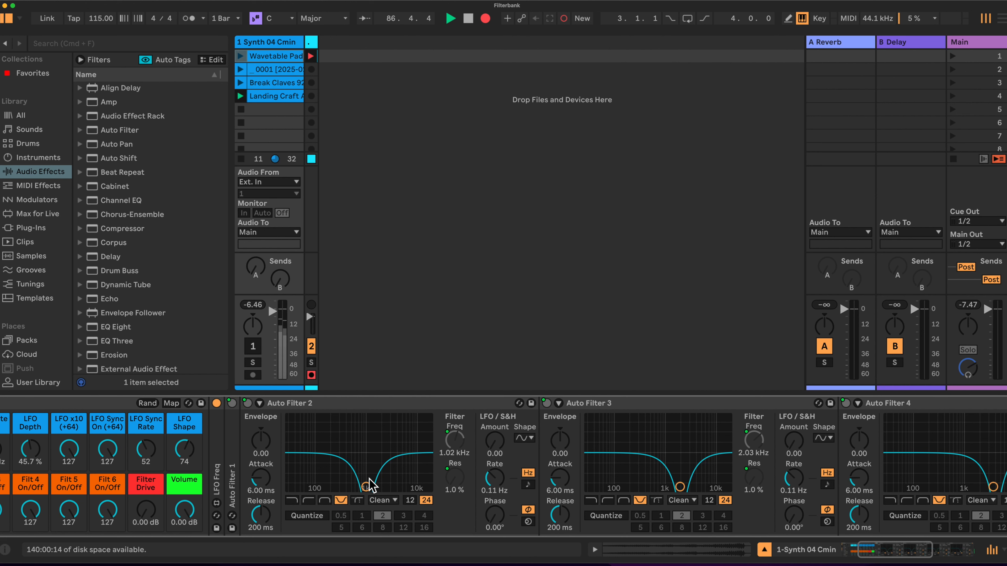
scroll(472, 478, right, 5)
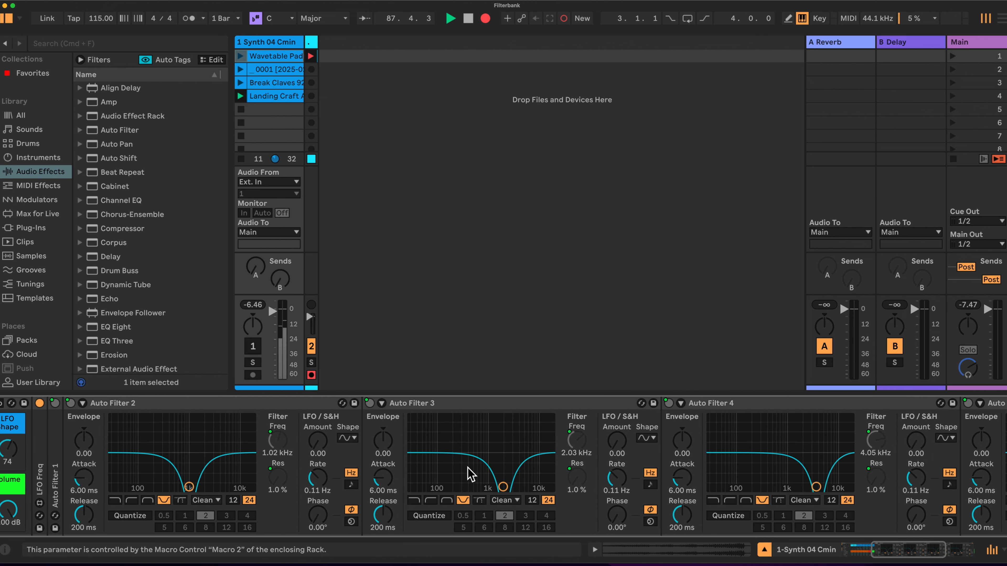
scroll(471, 474, right, 6)
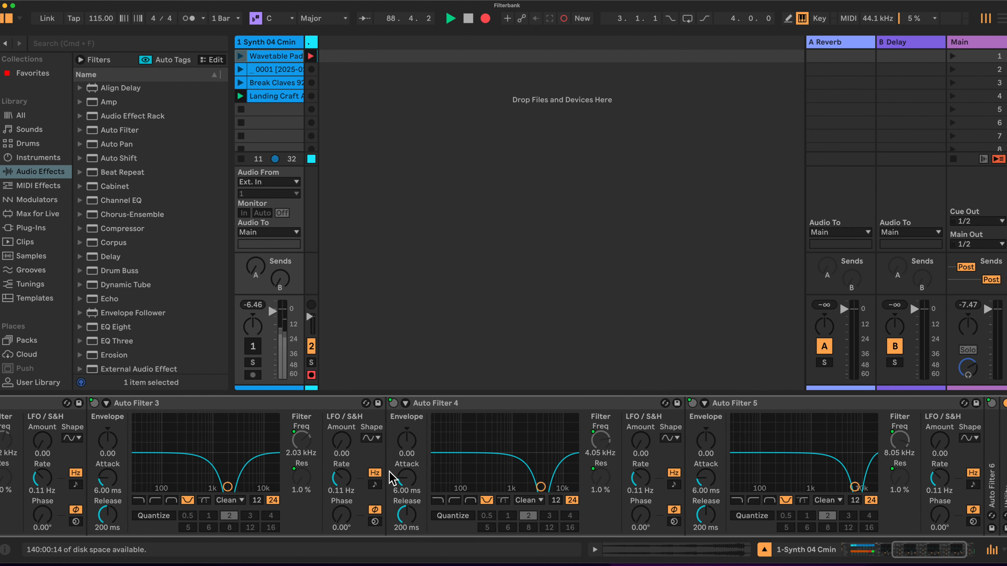
scroll(485, 469, right, 3)
scroll(486, 470, left, 10)
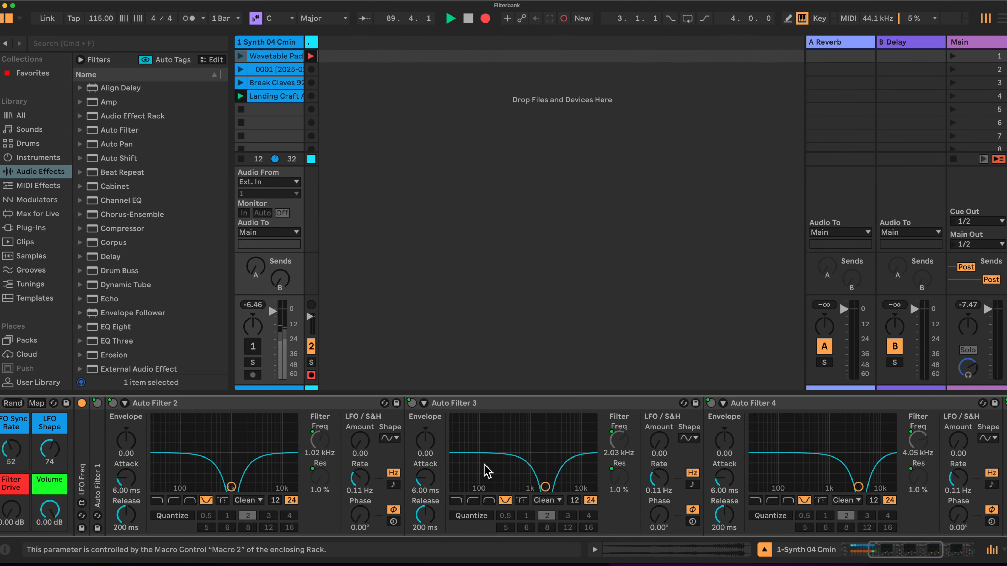
scroll(487, 472, left, 8)
Step: Unfold the LFO Freq device and fold Auto Filter 2, 3, 4 and 5
double_click(441, 464)
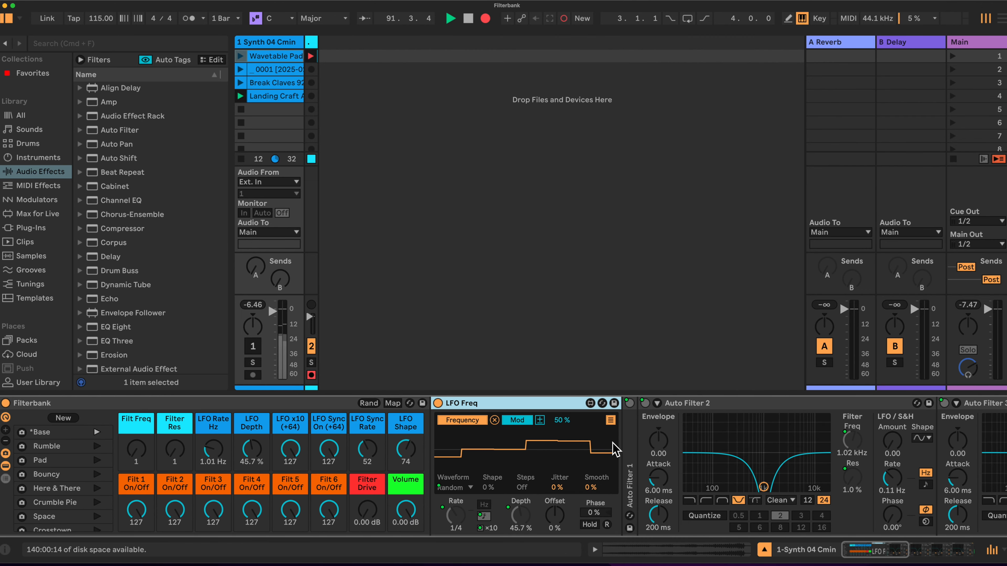
double_click(715, 404)
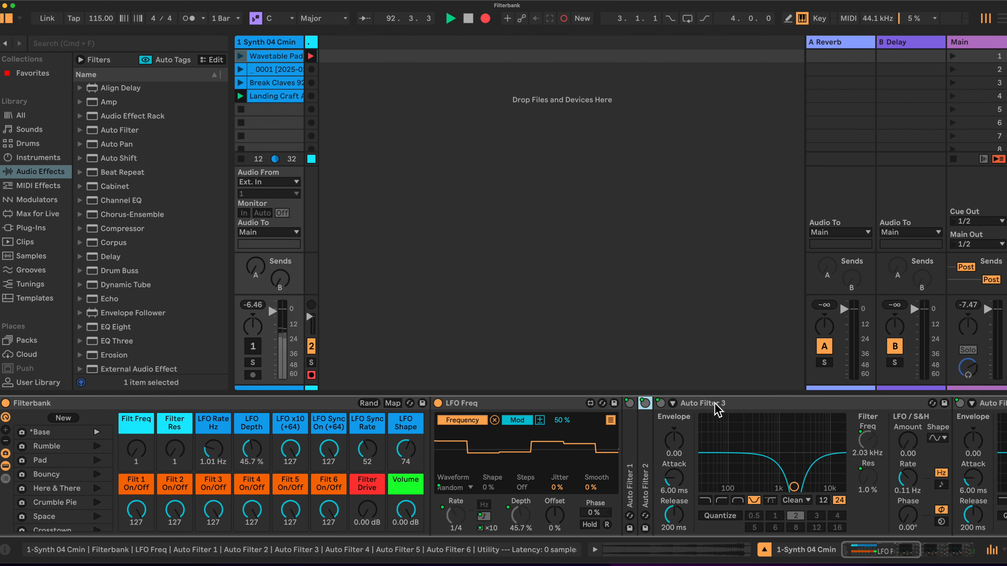
double_click(783, 404)
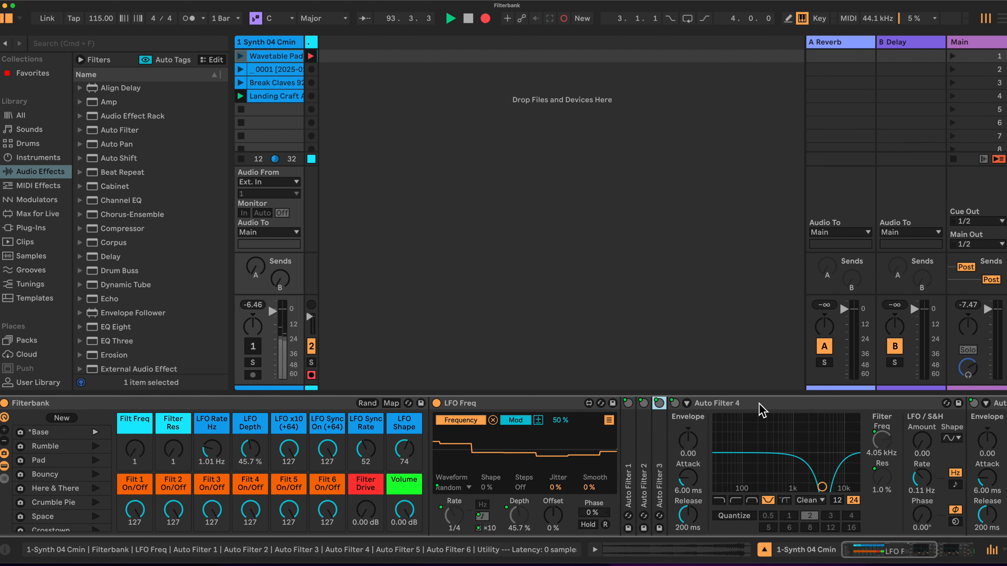
double_click(760, 406)
double_click(751, 405)
double_click(751, 405)
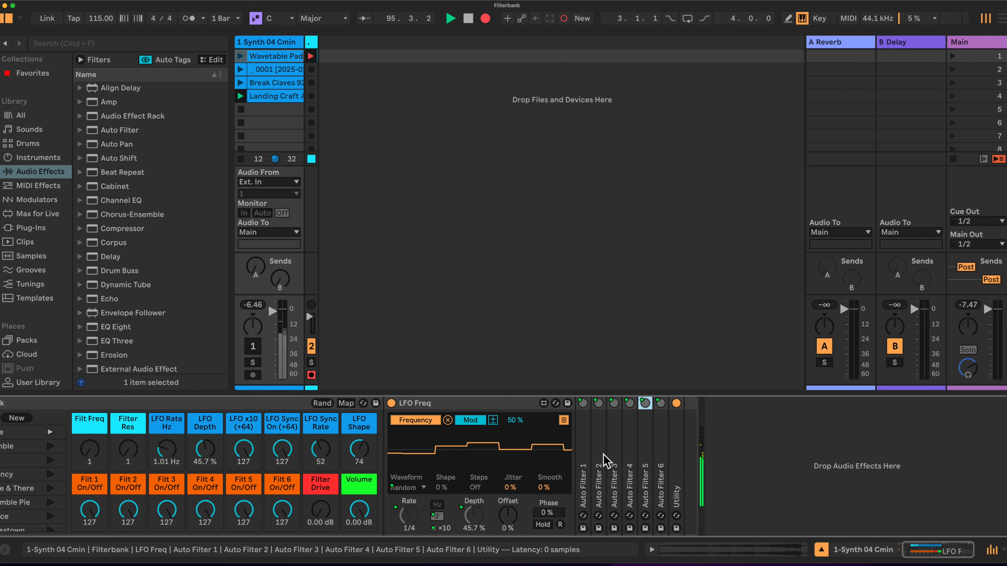
Step: Unfold Auto Filter 6 and Auto Filter 1, and fold the LFO Freq device
double_click(658, 451)
double_click(582, 460)
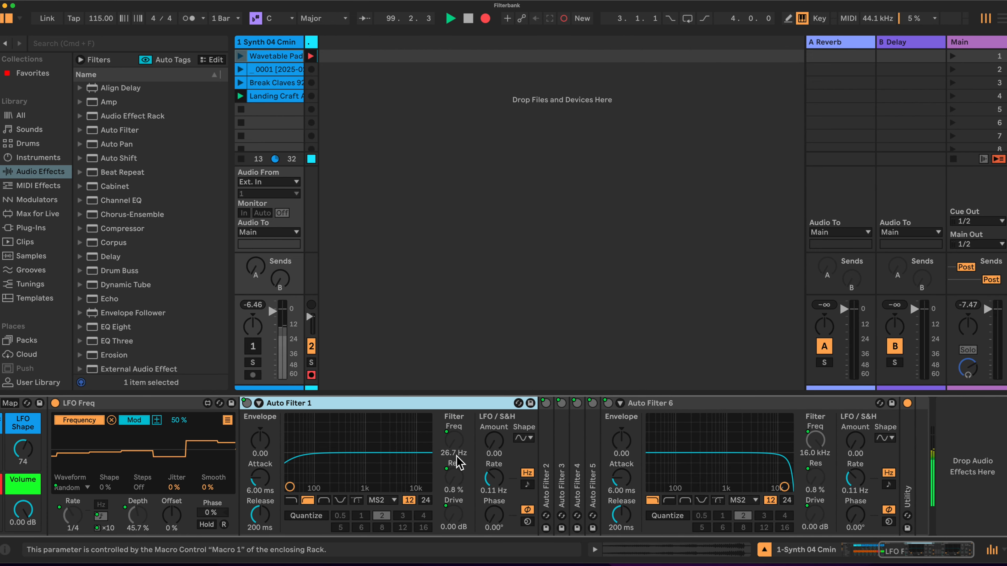
double_click(96, 403)
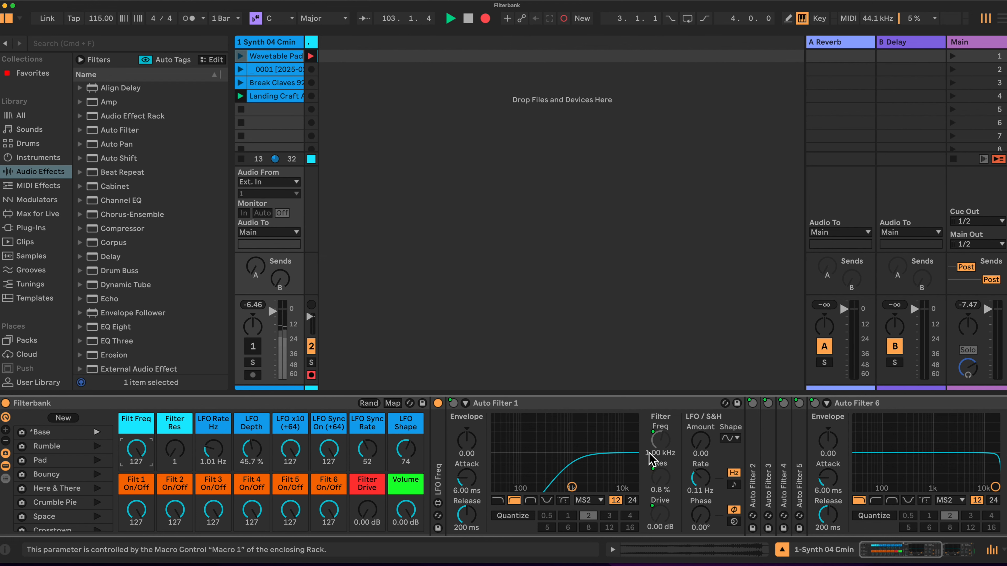
Step: Lower the Filt Freq macro to 1 and raise it to 35 with Auto Filter 1 and 6 in view
scroll(650, 460, right, 5)
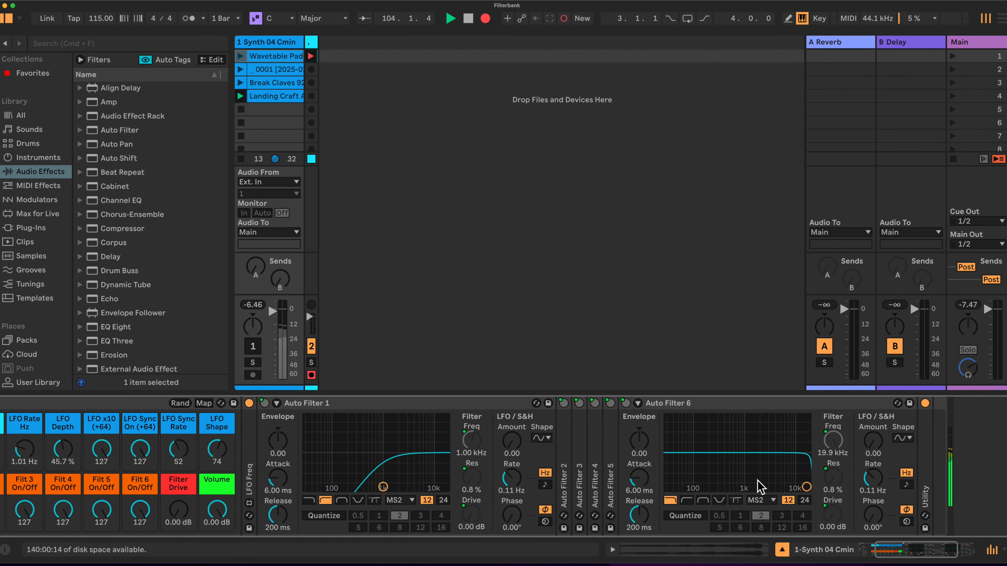
scroll(509, 468, left, 2)
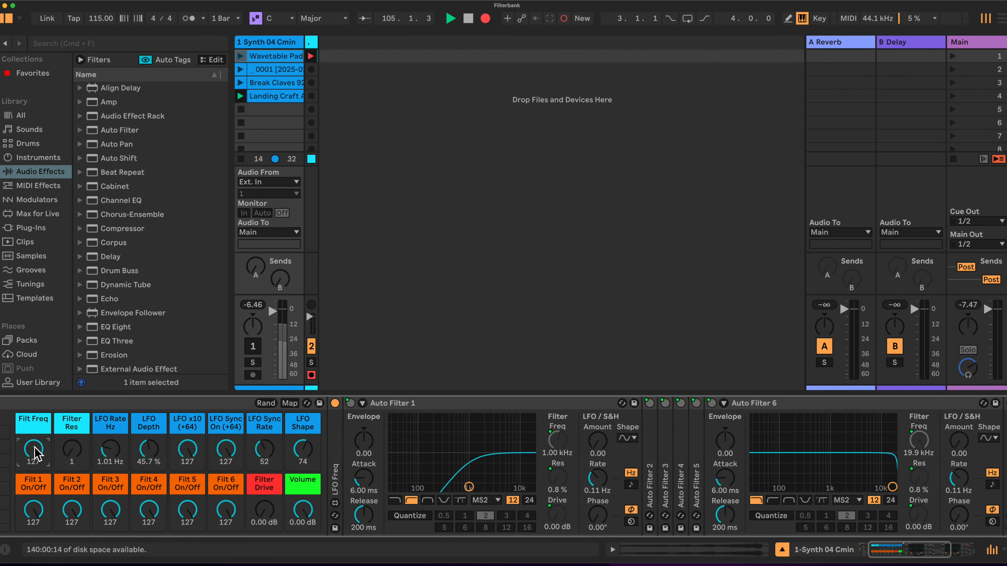
drag(34, 449, 34, 490)
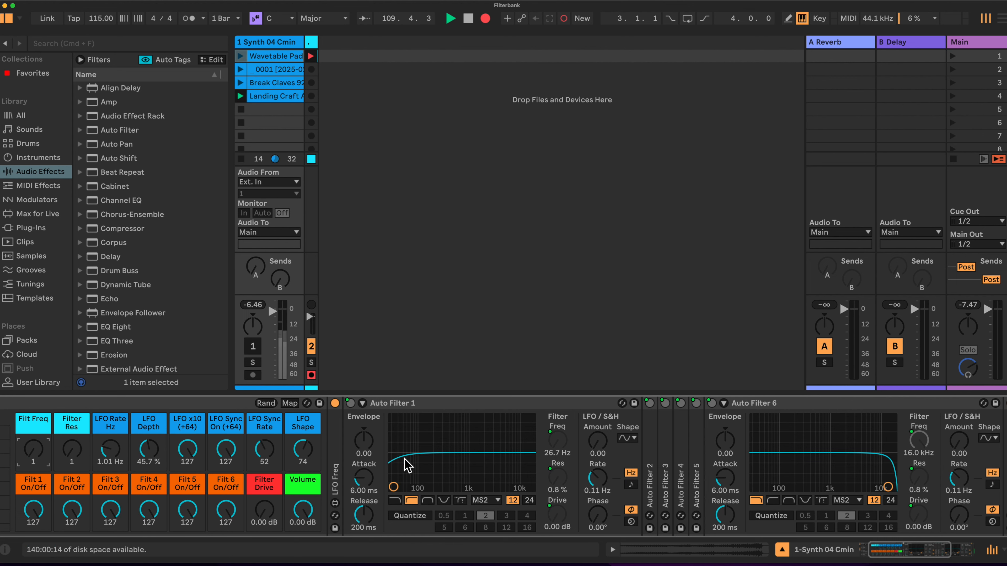
drag(34, 450, 33, 433)
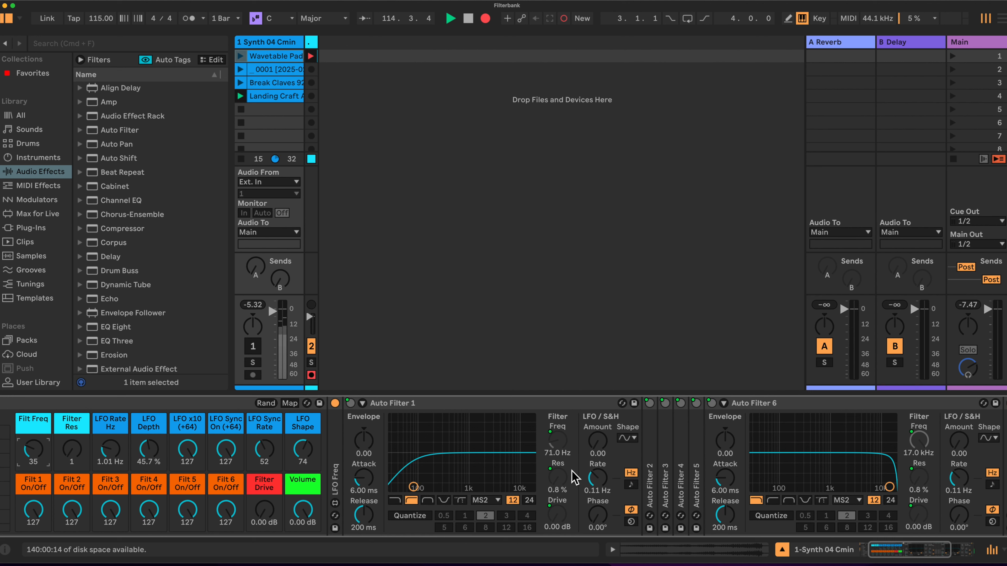
Step: Unfold Auto Filter 2 and 3 in the rack and fold Auto Filter 1 and 6
double_click(648, 458)
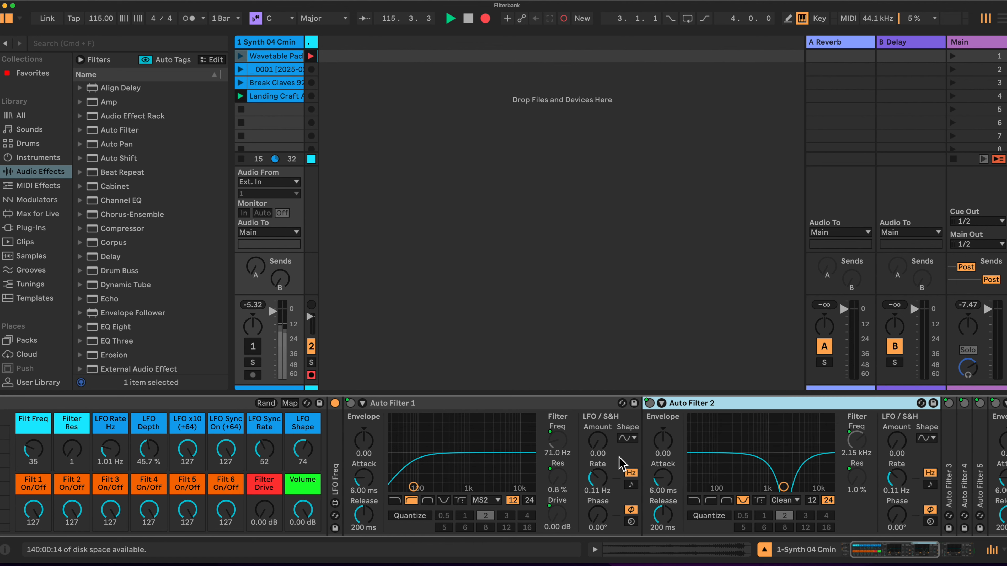
double_click(536, 403)
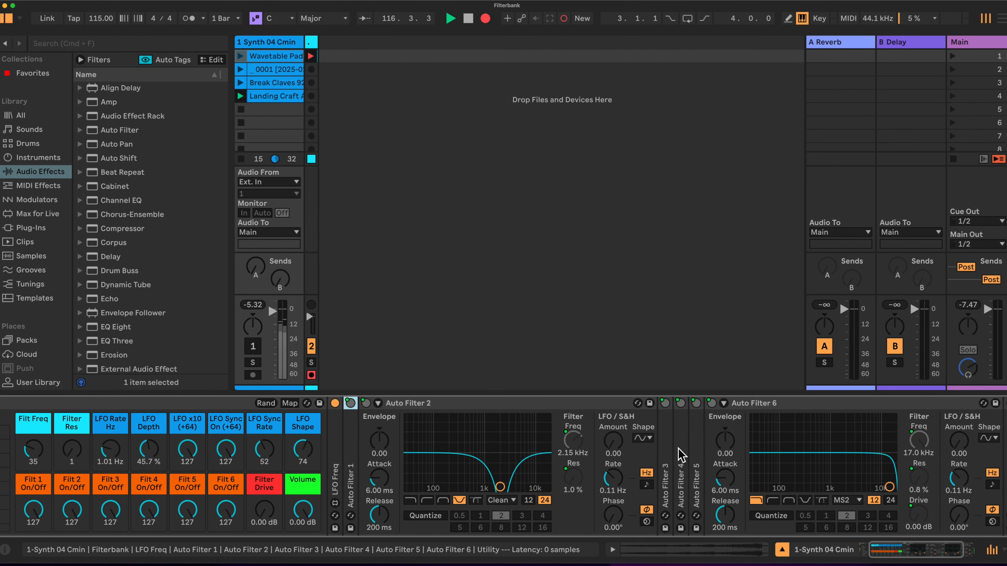
double_click(669, 457)
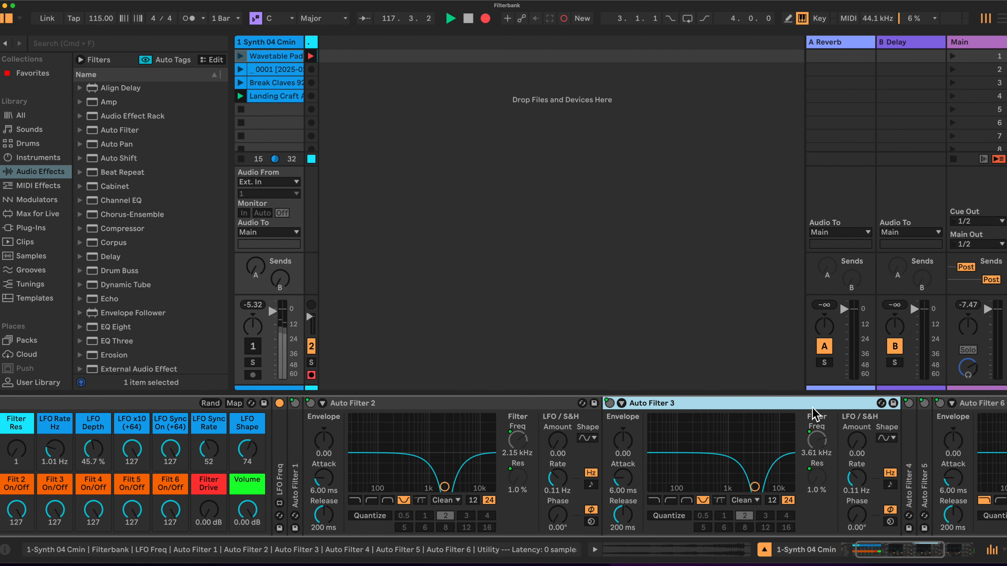
double_click(875, 404)
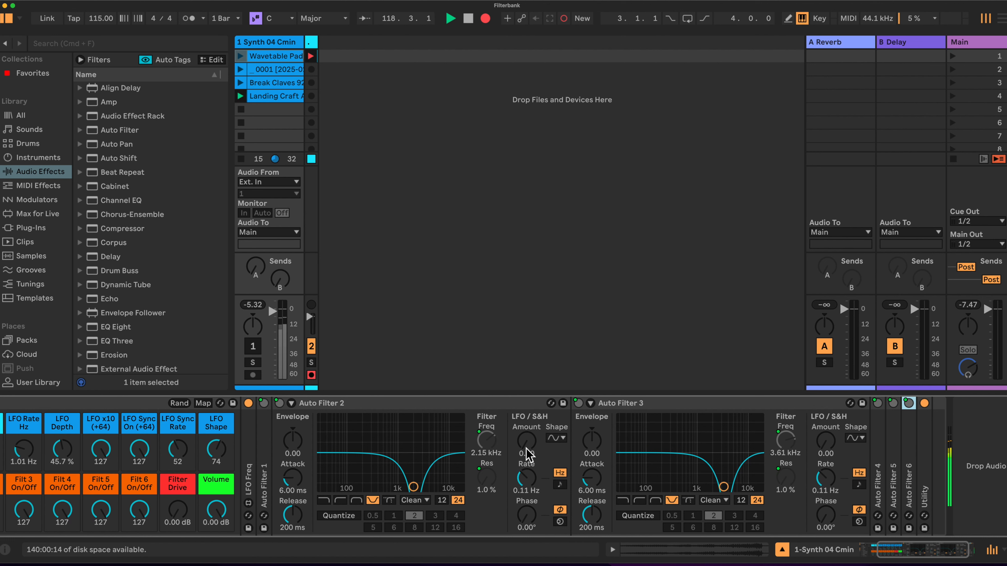
Step: Set the Filt Freq macro to 27 and fold the Auto Filter 2 and 3 devices
scroll(179, 466, left, 3)
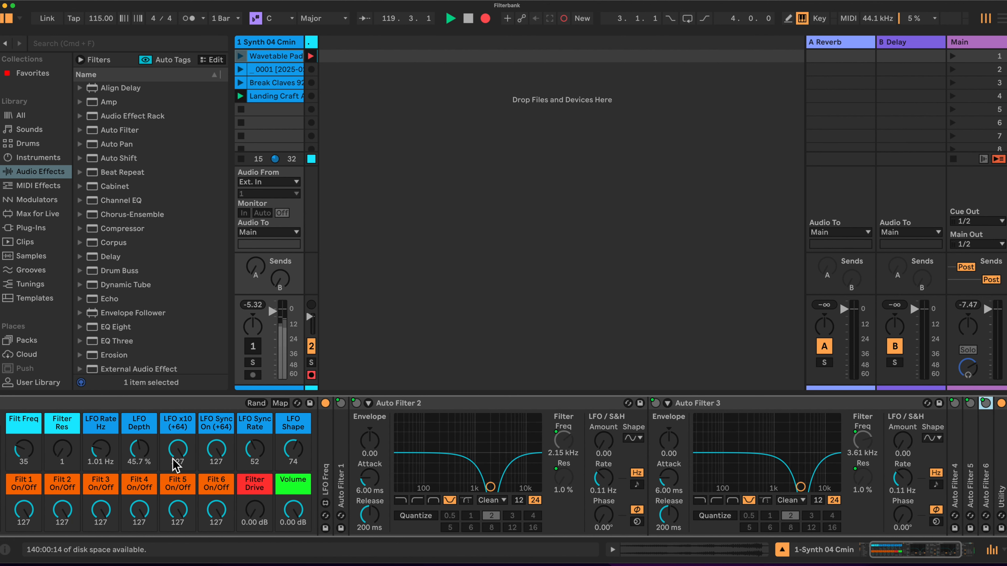
mouse_move(24, 452)
mouse_down()
mouse_move(23, 424)
mouse_move(24, 464)
mouse_move(24, 453)
mouse_up()
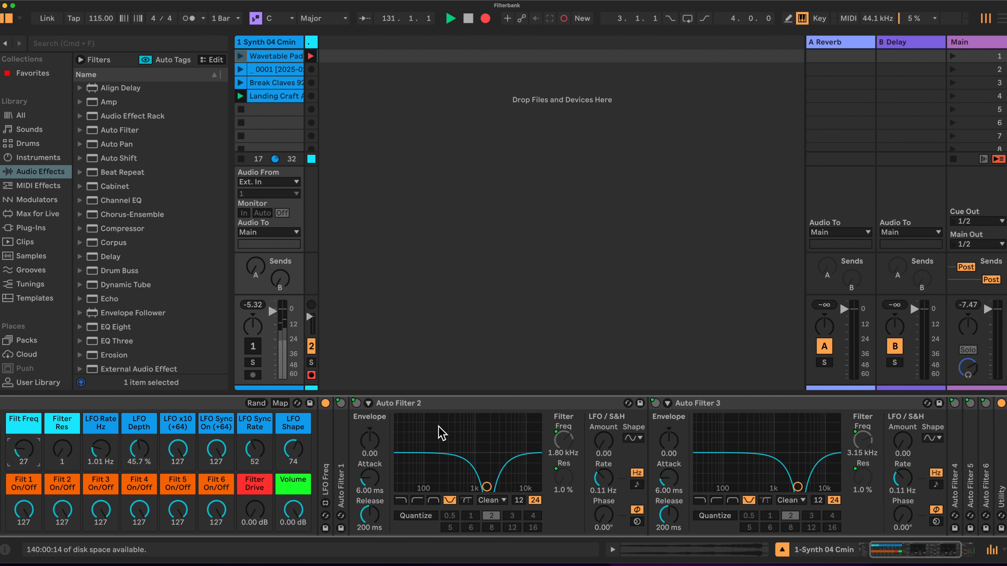
scroll(442, 433, right, 4)
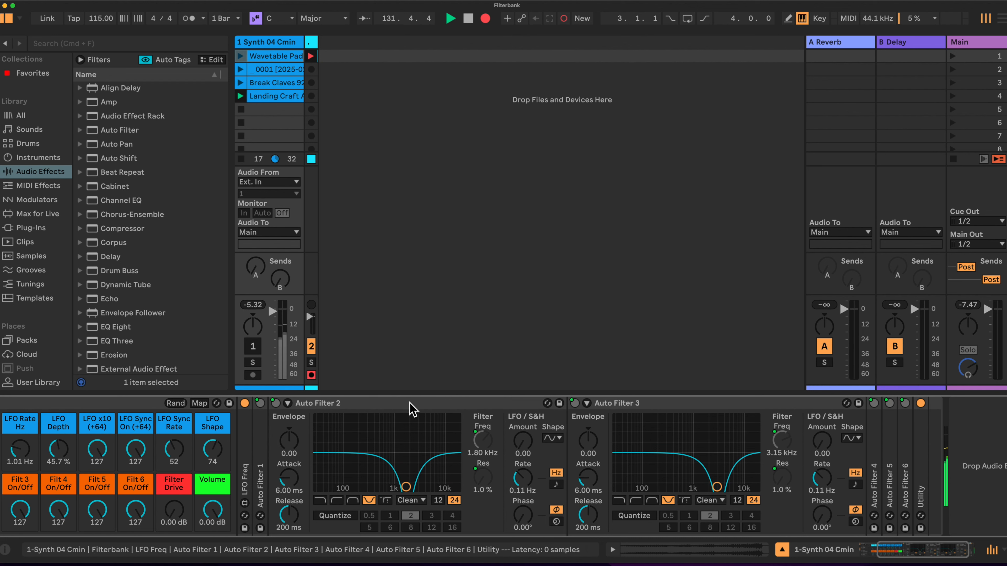
double_click(410, 402)
double_click(480, 401)
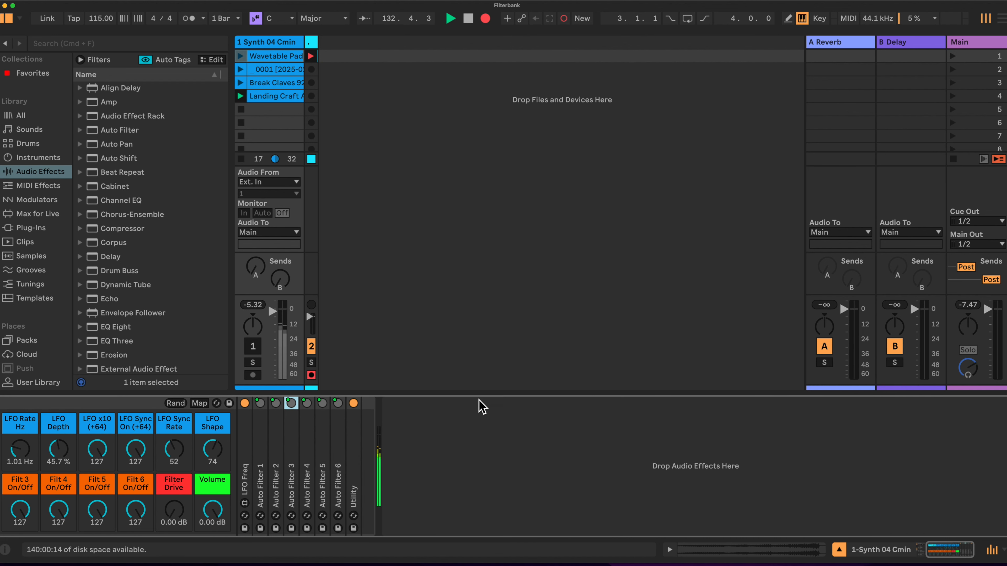
Step: Unfold Auto Filter 6 and Auto Filter 1 to show the rack's outer filters
scroll(349, 451, left, 4)
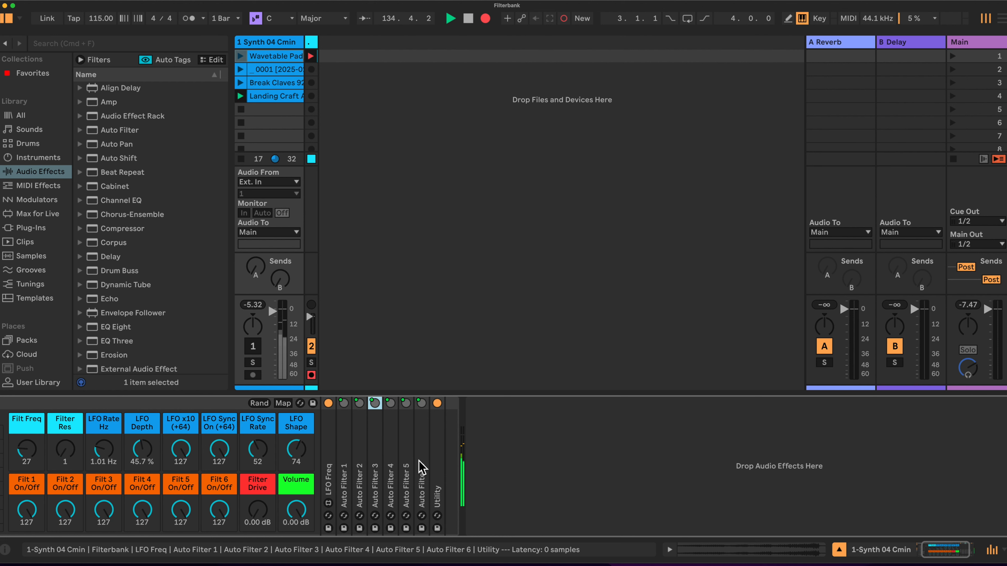
double_click(422, 468)
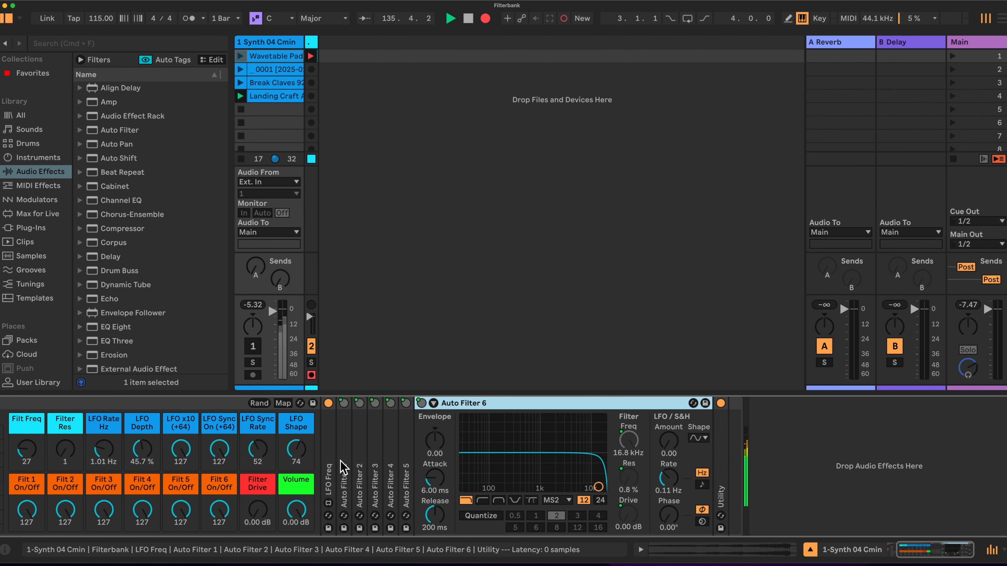
double_click(344, 468)
scroll(435, 444, right, 5)
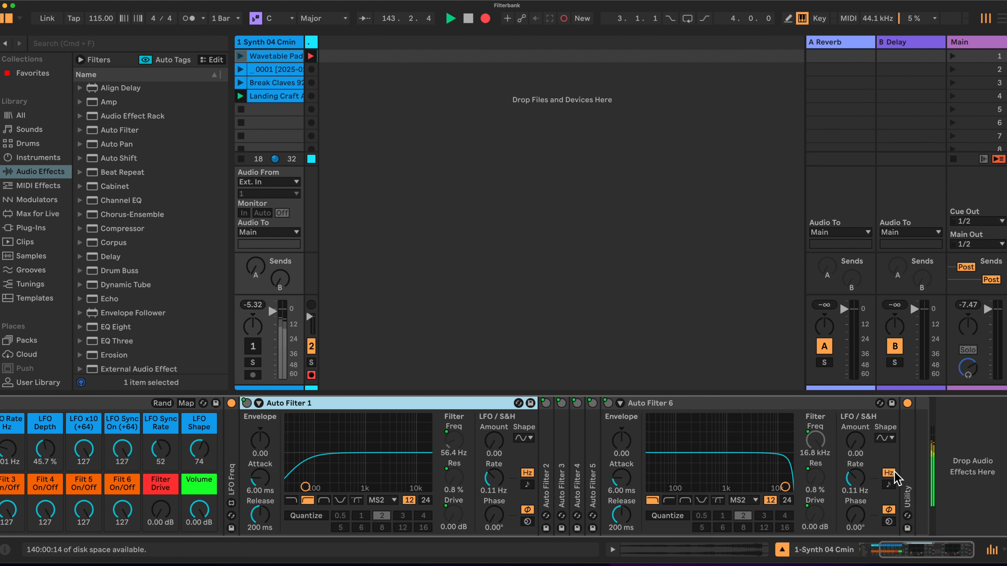
Step: Unfold the Utility device at the end of the rack to examine its settings, and fold it again
double_click(904, 476)
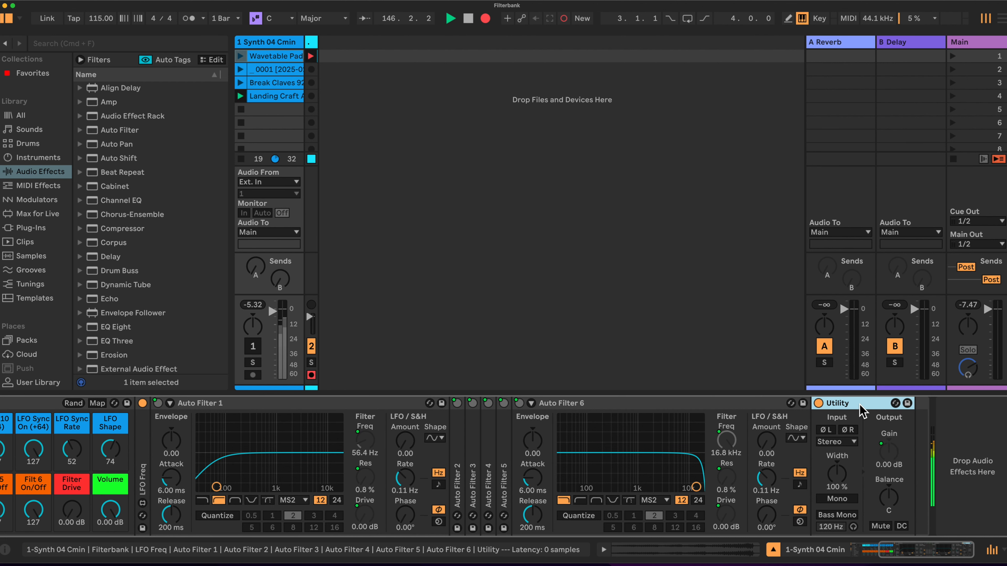
double_click(862, 412)
scroll(607, 432, left, 10)
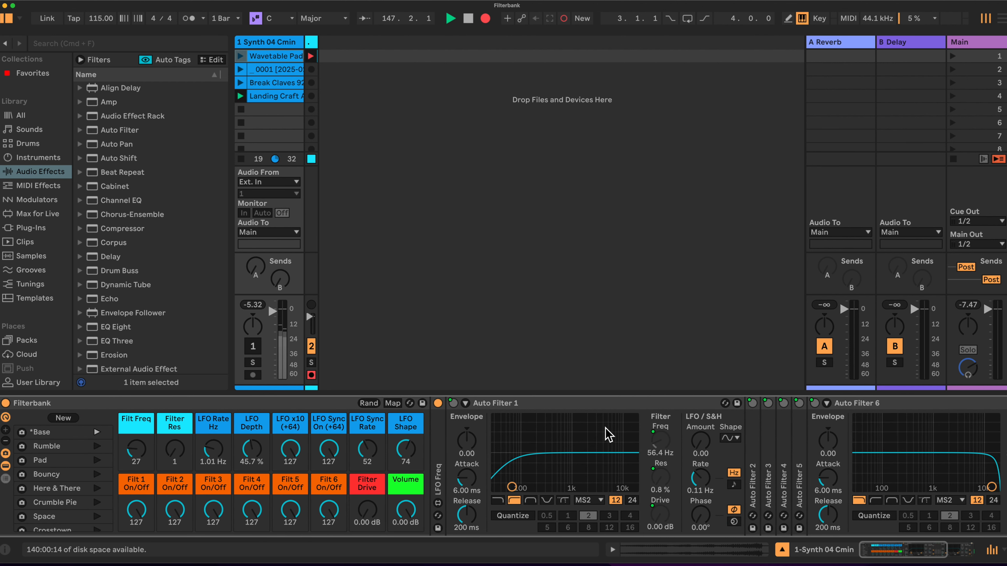
Step: Unfold the LFO Freq device, fold Auto Filter 1 and 6, and unfold Auto Filter 2 beside the LFO
double_click(438, 433)
scroll(416, 448, right, 5)
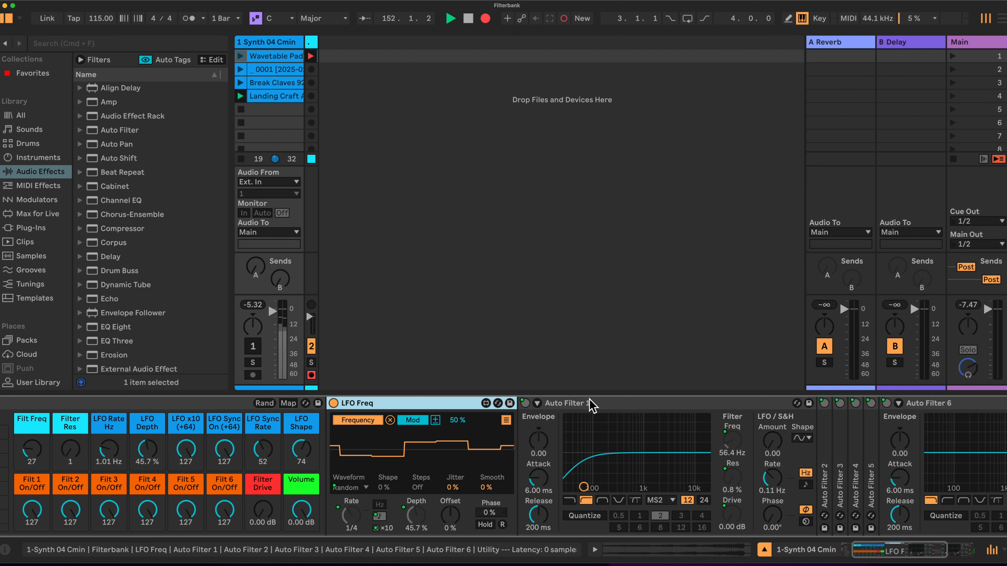
double_click(593, 407)
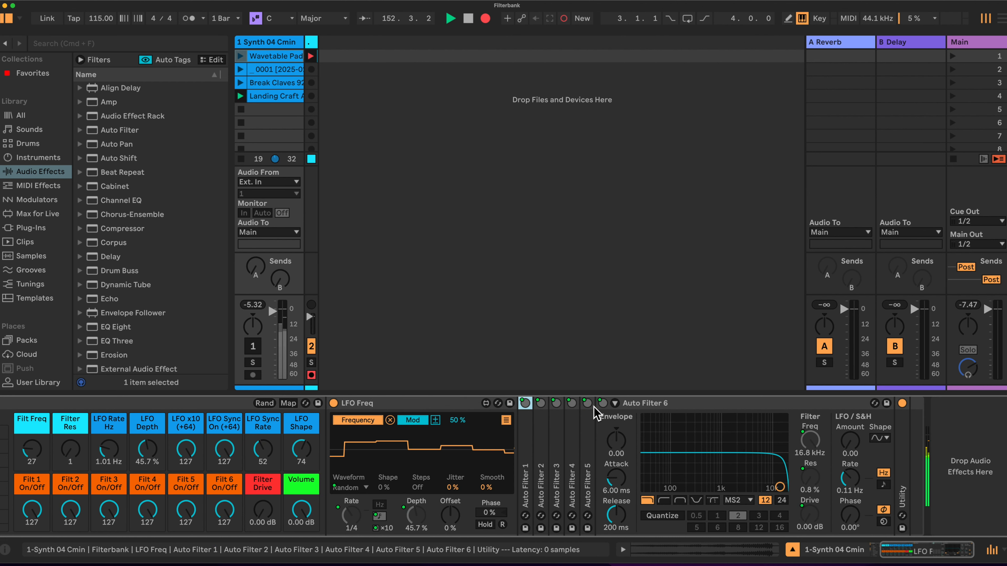
double_click(692, 407)
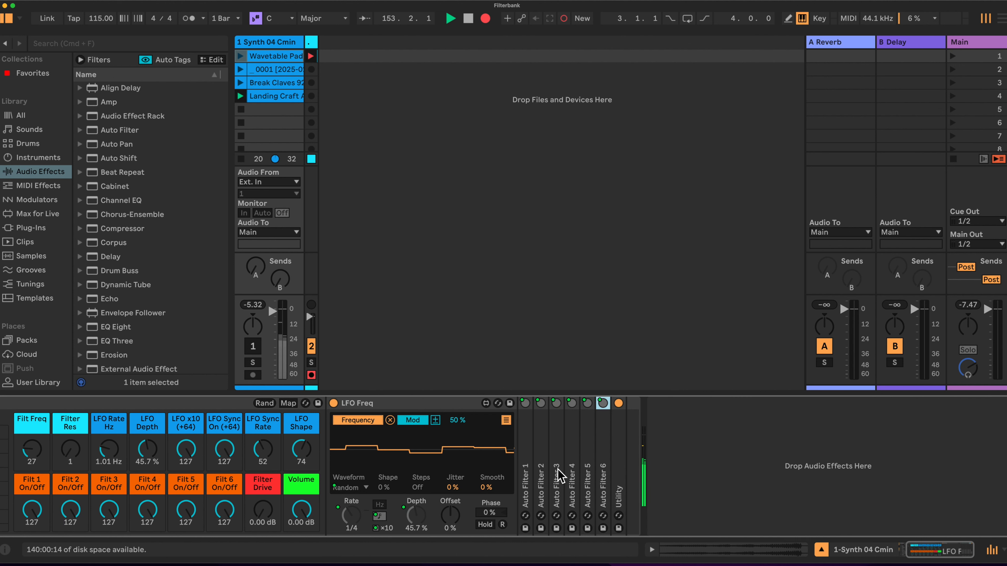
double_click(537, 469)
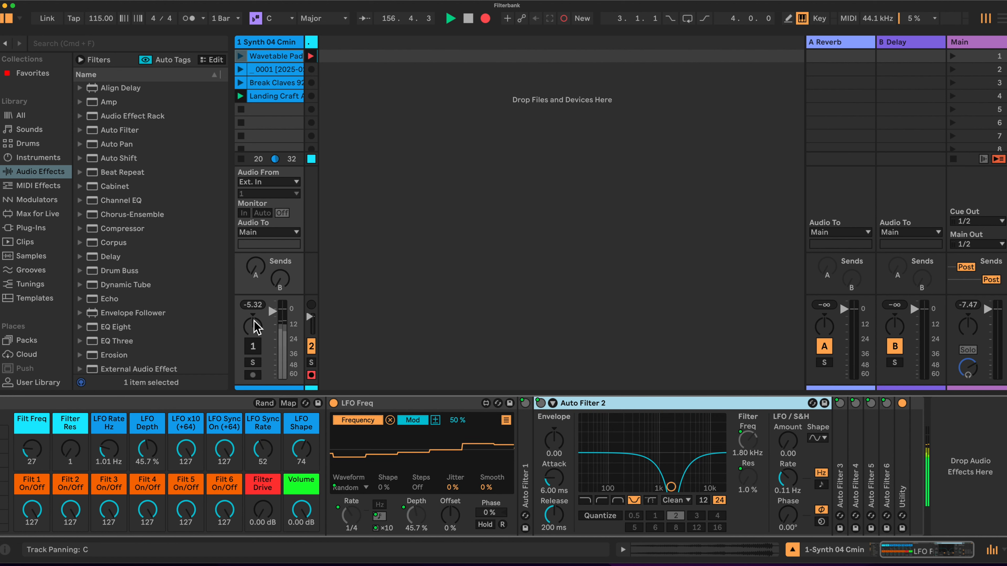
Step: Audition the synth track while setting the LFO Depth macro to 59.8 % and LFO Rate to 0.29 Hz, and mute it again
click(252, 346)
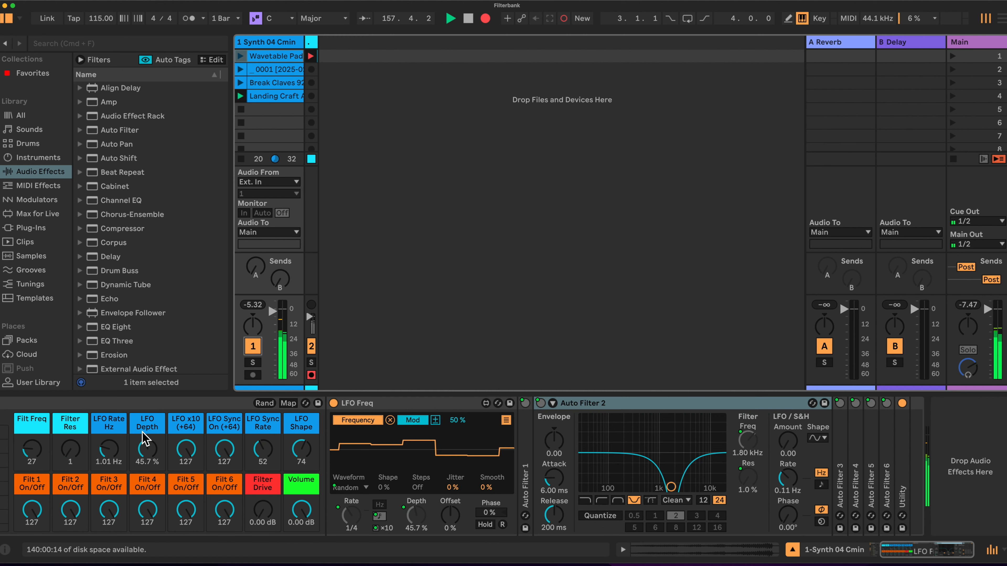
click(161, 455)
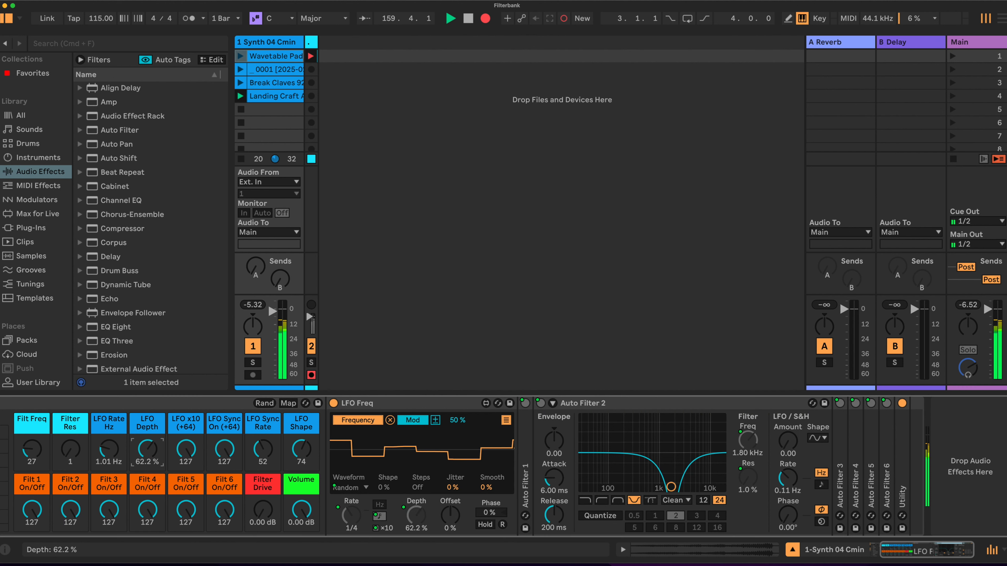
drag(158, 452, 113, 462)
click(252, 346)
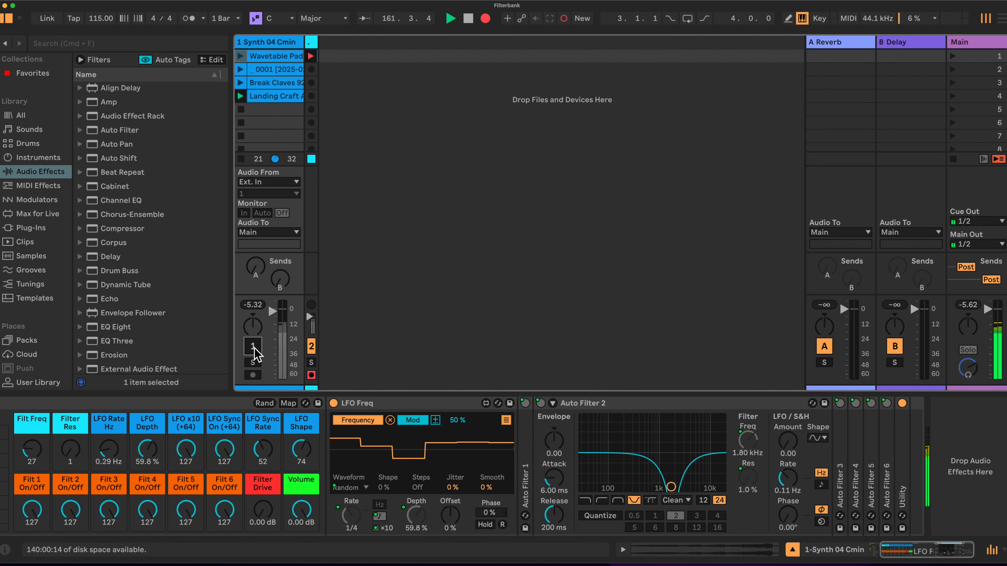
Step: Set the Filt Freq macro to 57 and fold Auto Filter 2
drag(24, 451, 24, 426)
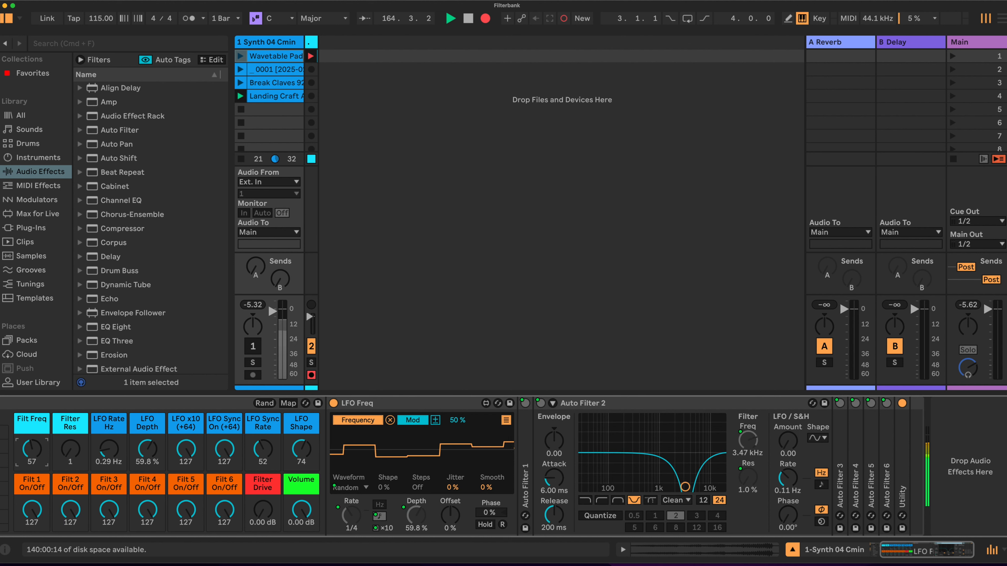
double_click(636, 407)
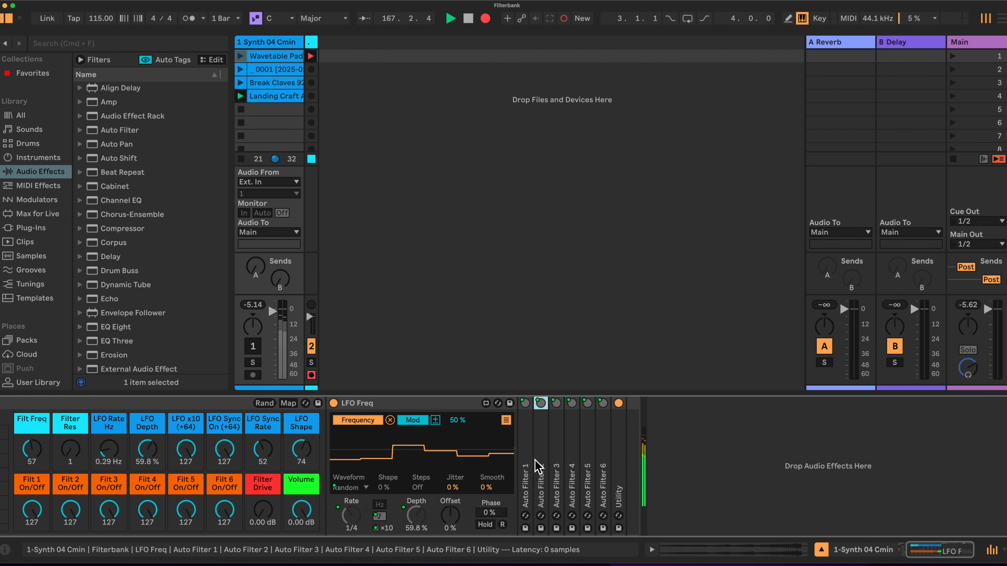
Step: Unmute the synth track and switch off the rack's filters one by one with the Filt 1 to Filt 6 On/Off macros
drag(31, 510, 32, 539)
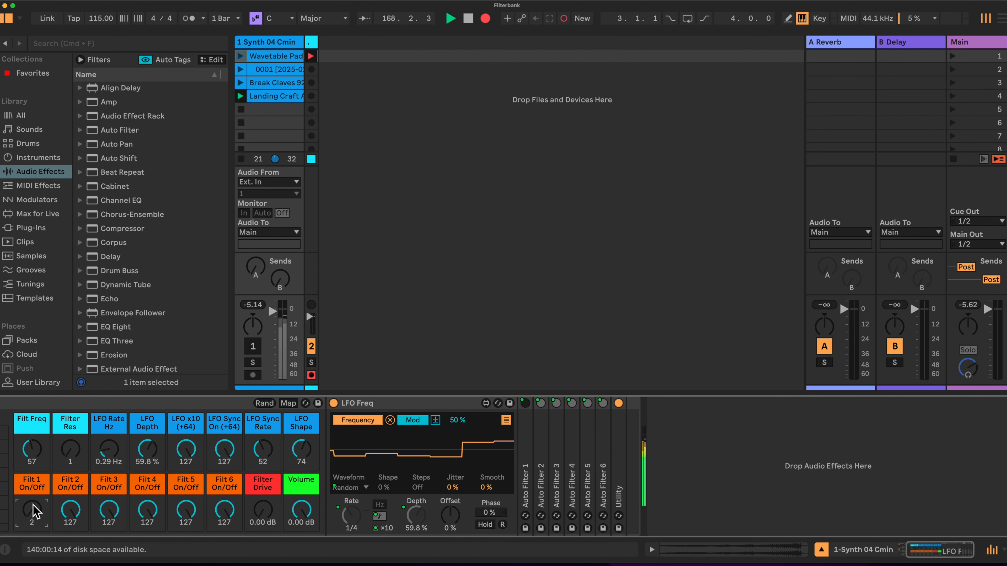
drag(80, 506, 80, 536)
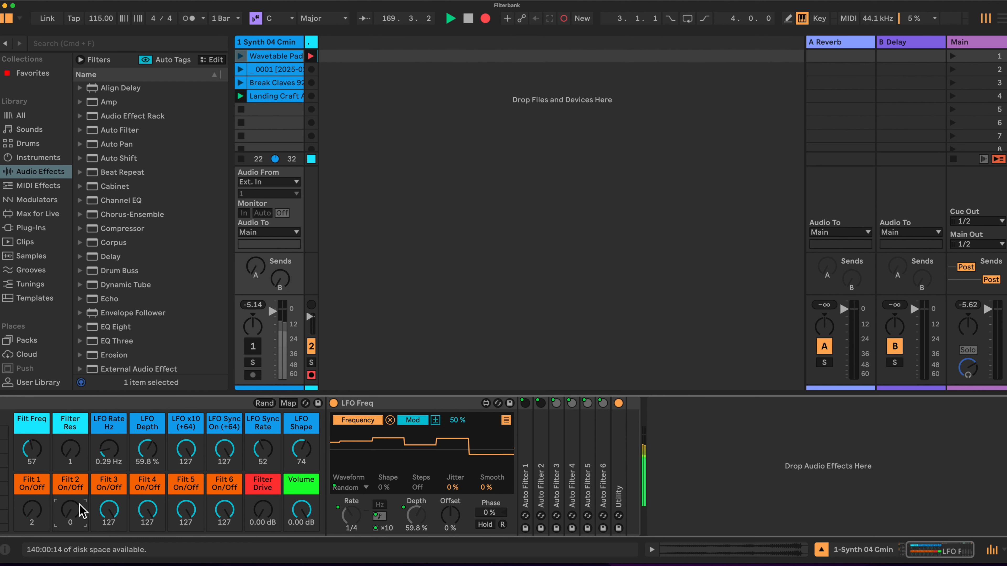
click(258, 345)
drag(108, 510, 108, 540)
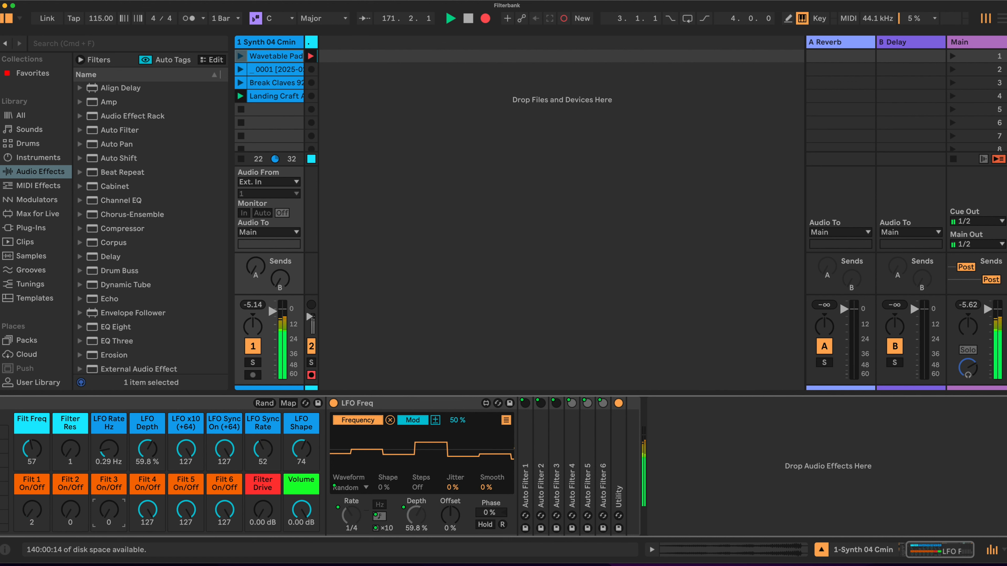
drag(149, 508, 224, 534)
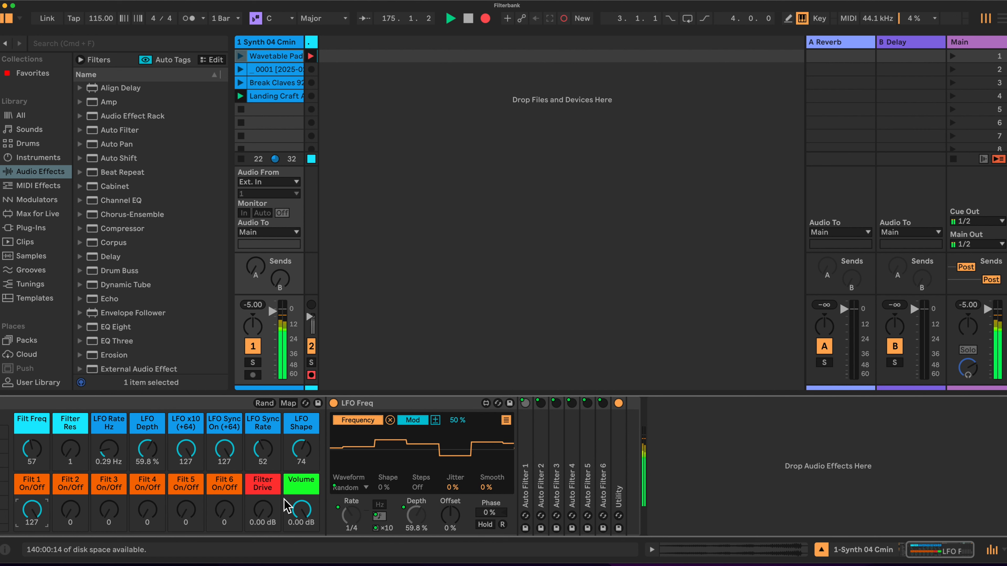
Step: Switch filters back on by setting the On/Off macros to 127 for Filt 6 and 3, 114 for Filt 5 and 118 for Filt 2
drag(224, 511, 225, 492)
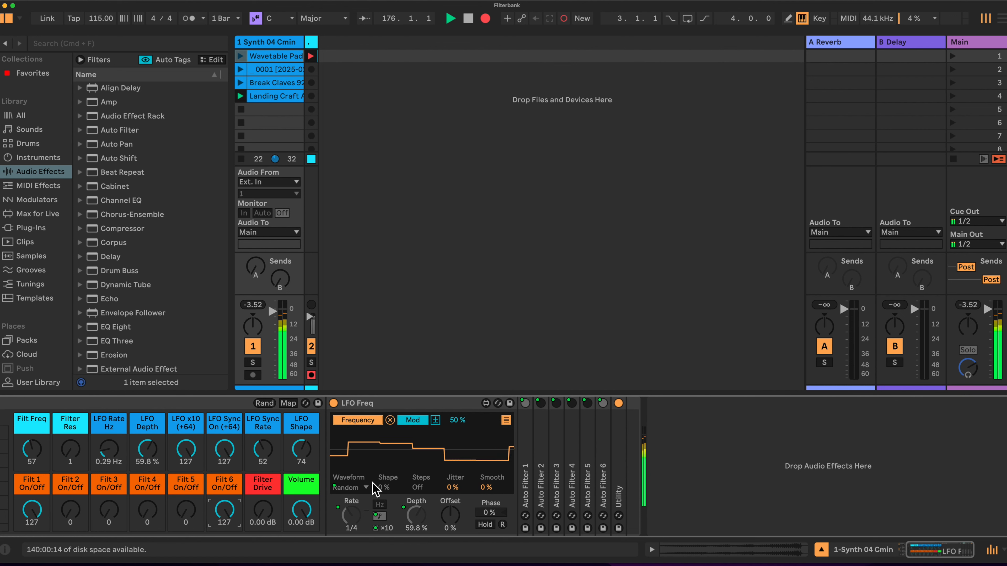
drag(113, 505, 113, 455)
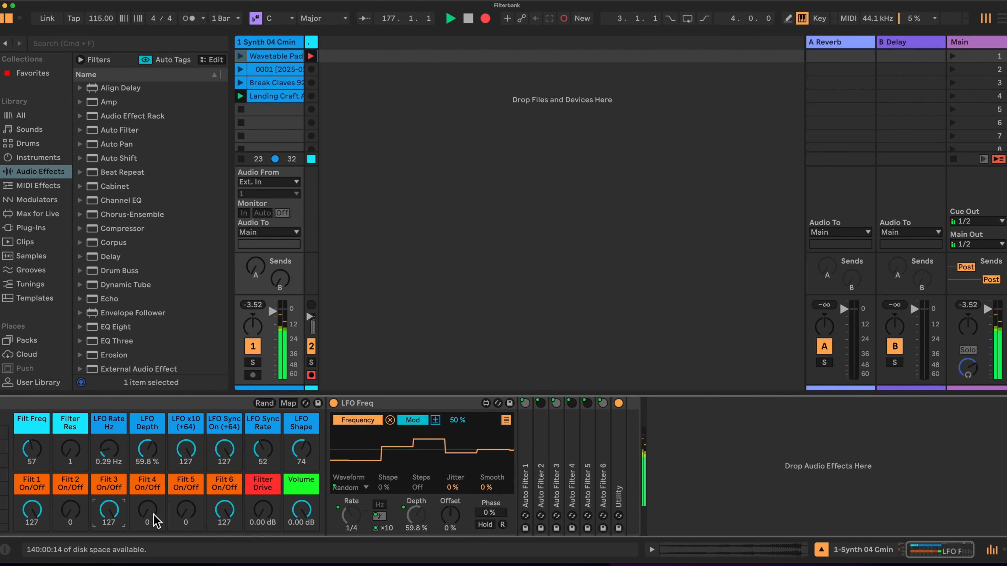
drag(186, 512, 186, 476)
drag(70, 512, 70, 496)
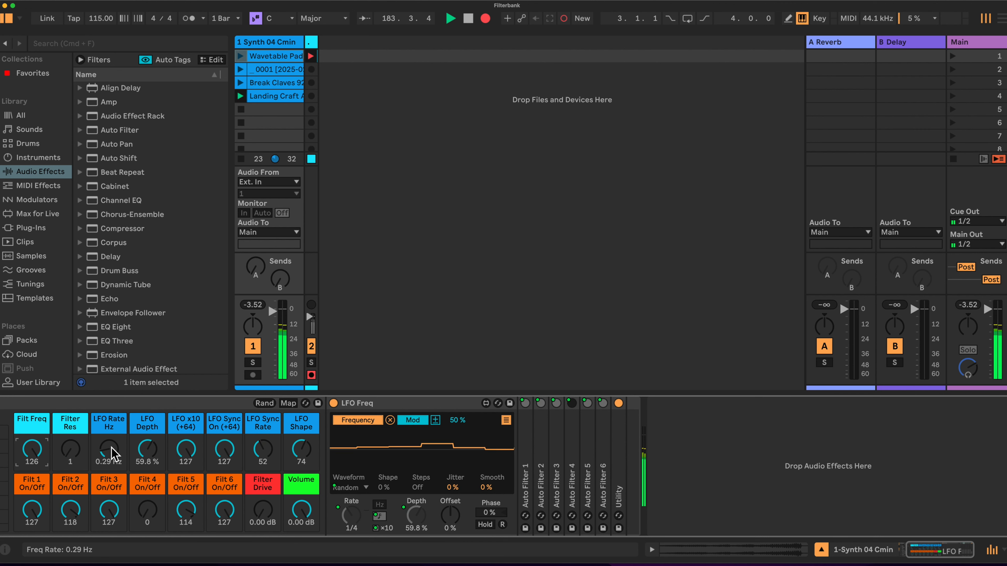
Step: Set the LFO Rate macro to 3.51 Hz and LFO Depth to 70.9 %, and mute the synth track
drag(108, 451, 148, 446)
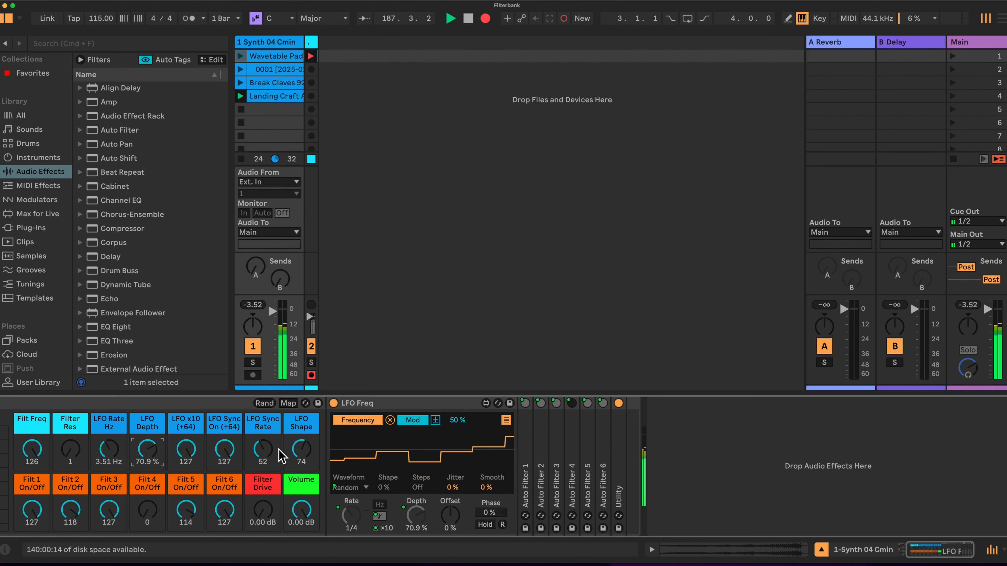
click(252, 346)
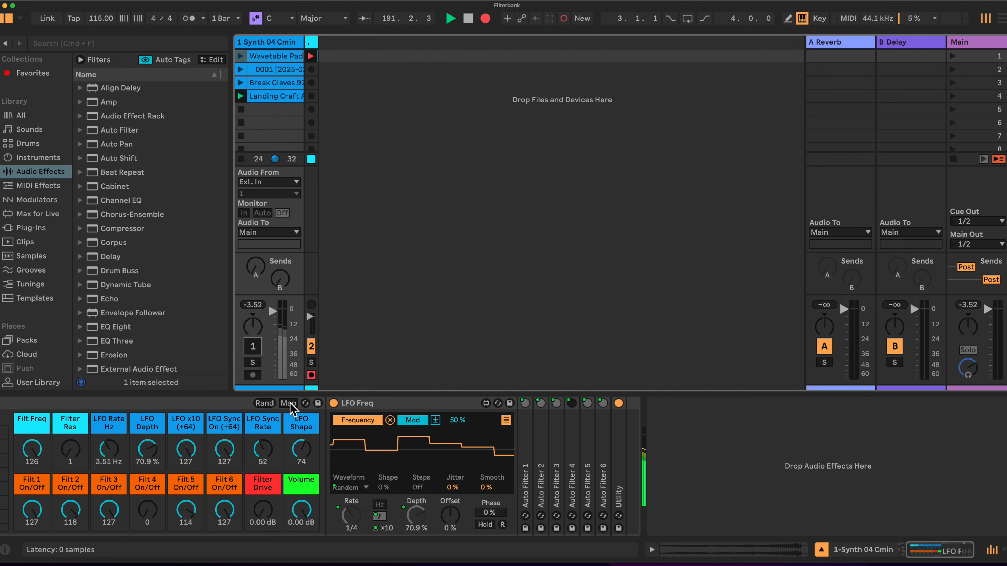
Step: Show the rack's macro mappings and look through the mapped parameters with their minimum and maximum ranges
click(288, 403)
scroll(275, 301, up, 3)
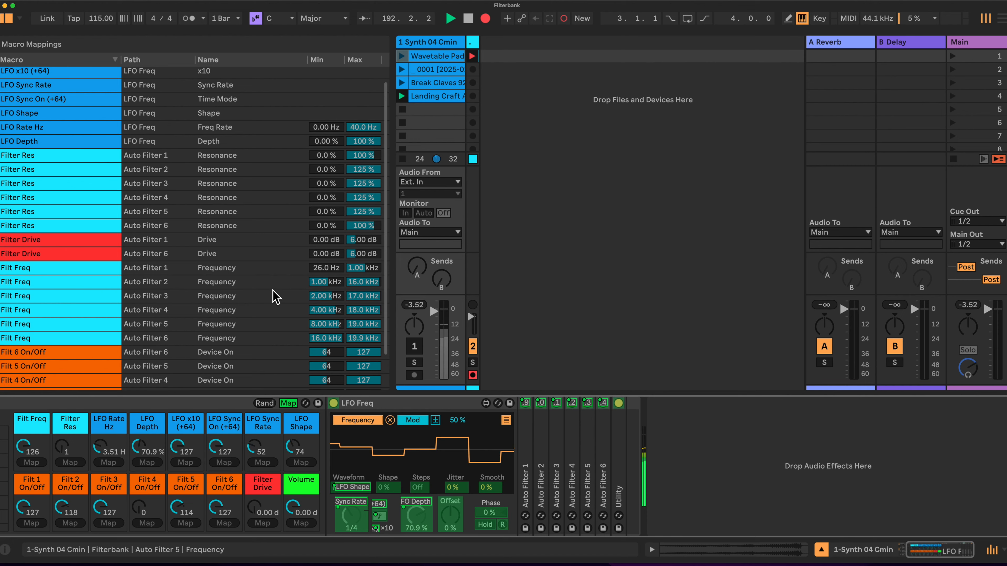
scroll(275, 293, down, 3)
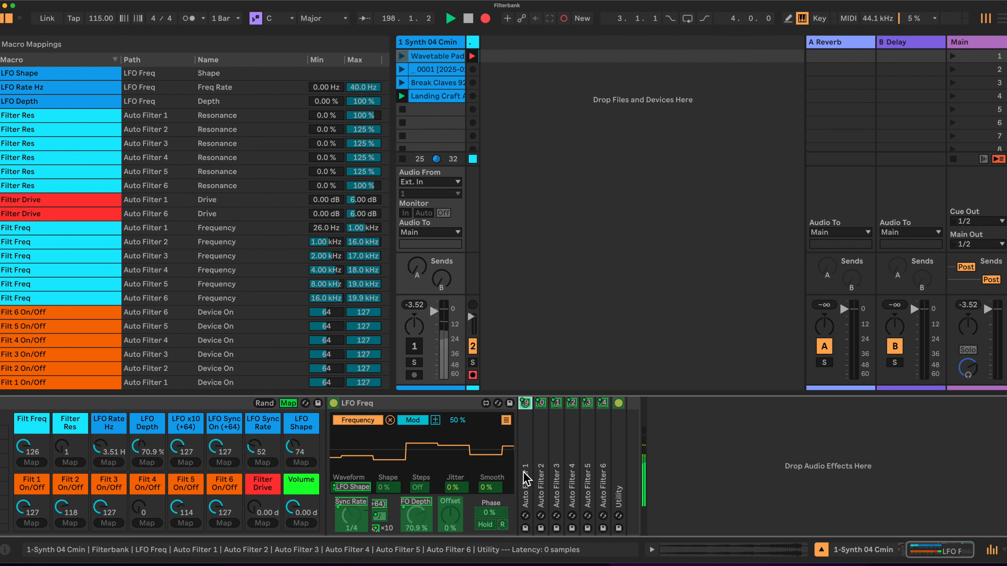
Step: Unfold Auto Filter 1 in place of the LFO Freq device and set the Filt Freq macro to 127
double_click(525, 482)
double_click(428, 404)
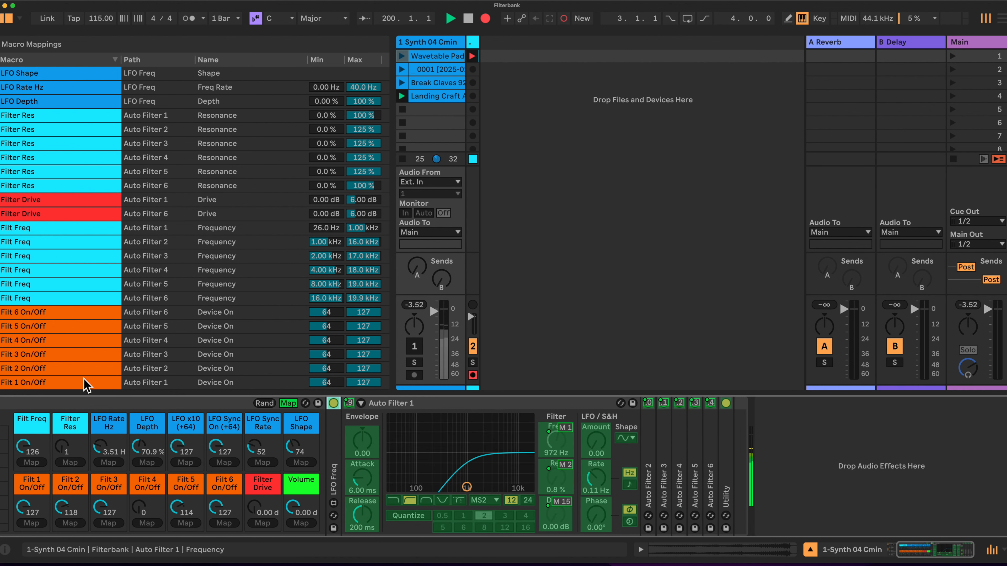
drag(22, 443, 22, 444)
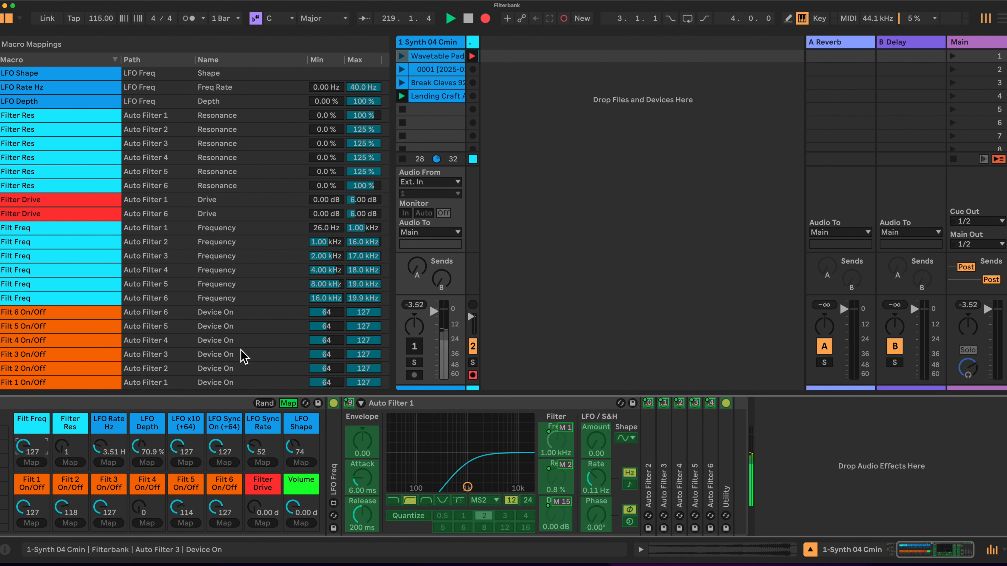
Step: Compare the macro mappings on Auto Filter 2 and Auto Filter 6, and leave the macro mapping view
scroll(230, 277, up, 3)
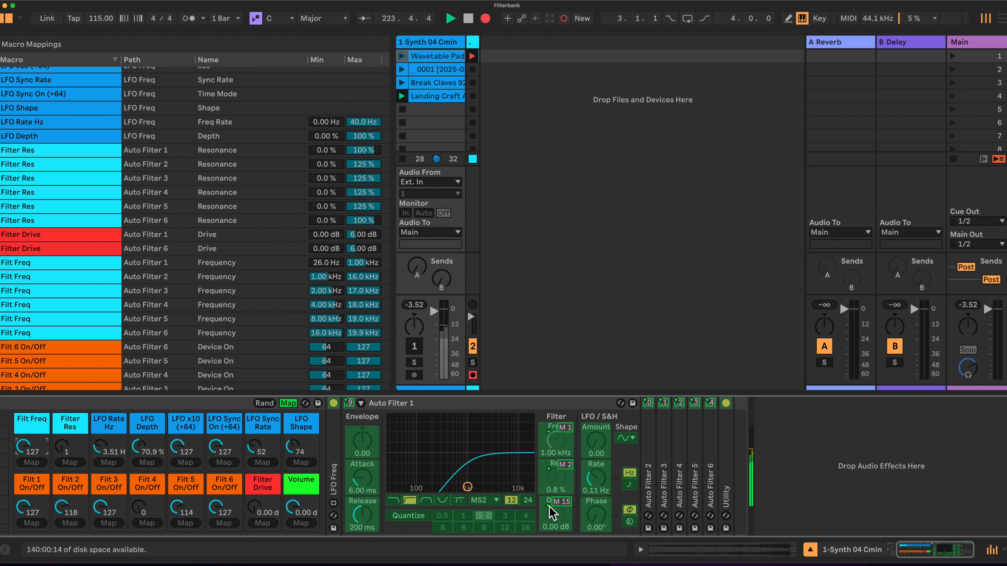
double_click(650, 494)
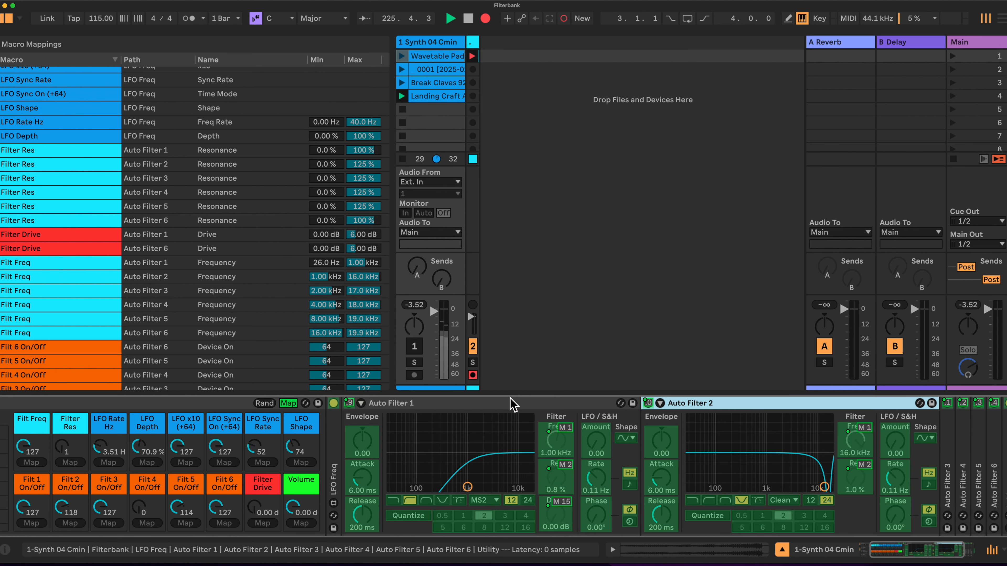
double_click(709, 405)
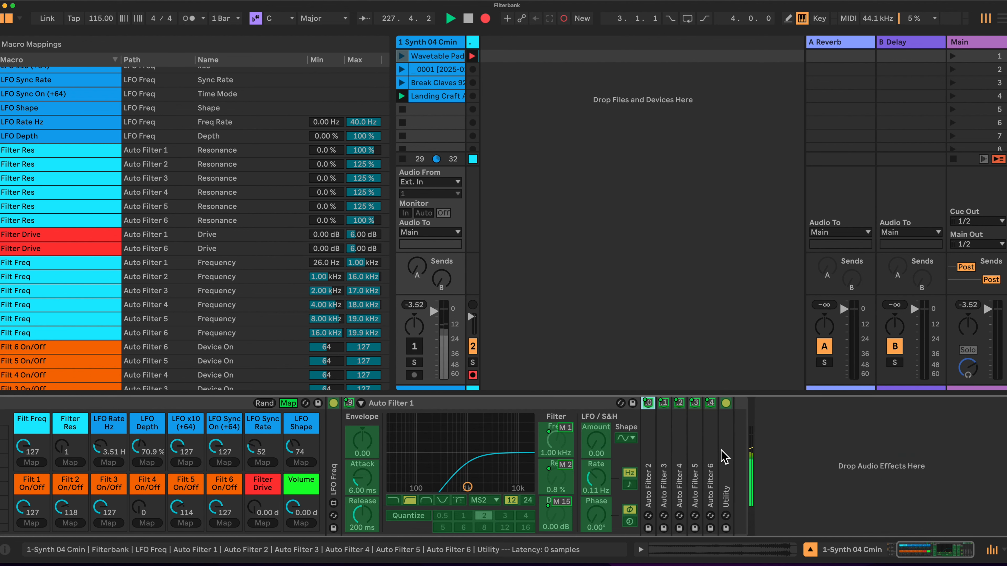
double_click(710, 459)
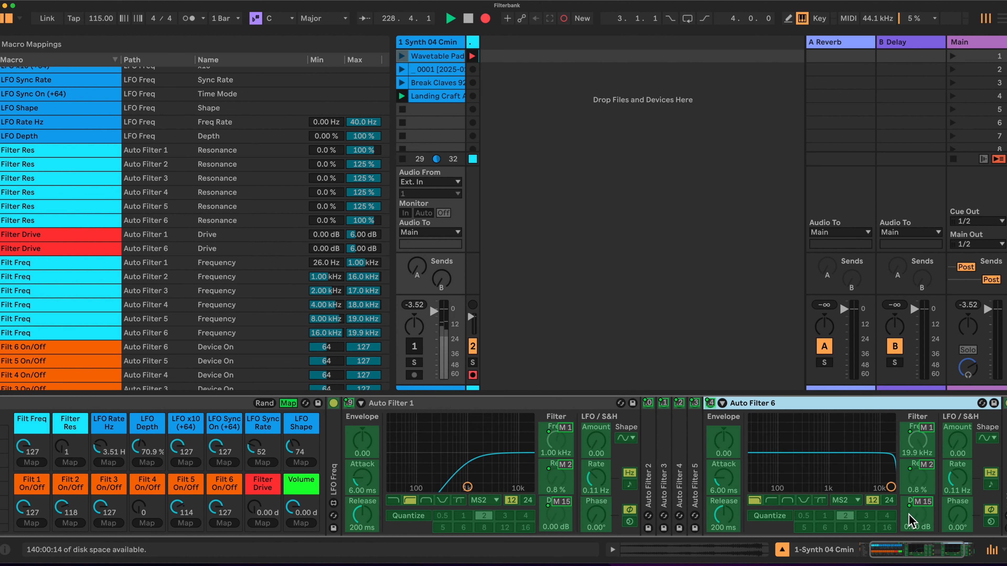
key(super+m)
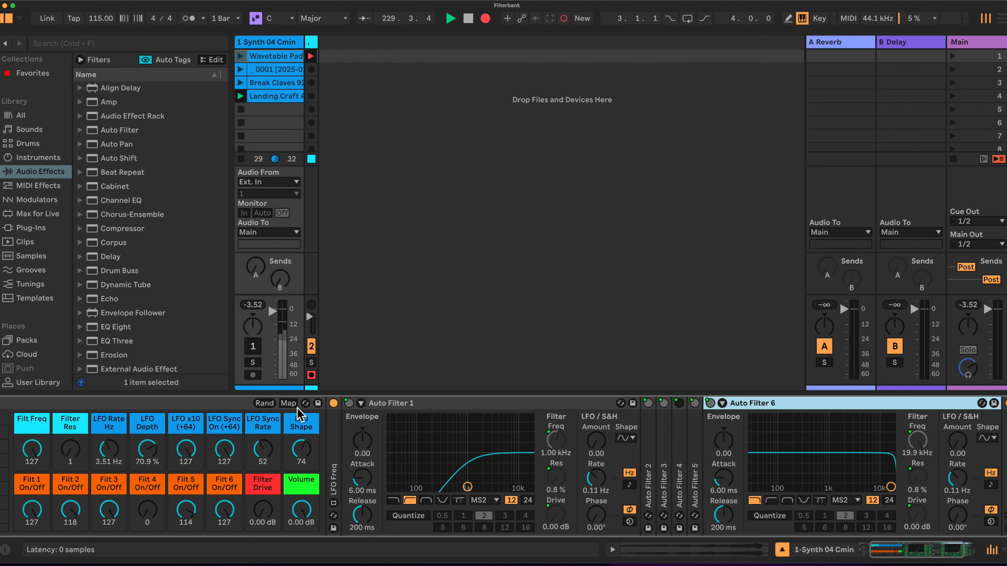
Step: Set the Filter Drive macro to 1.61 dB and the Filter Res macro to 72
mouse_move(263, 510)
mouse_down()
mouse_move(262, 502)
mouse_move(263, 511)
mouse_up()
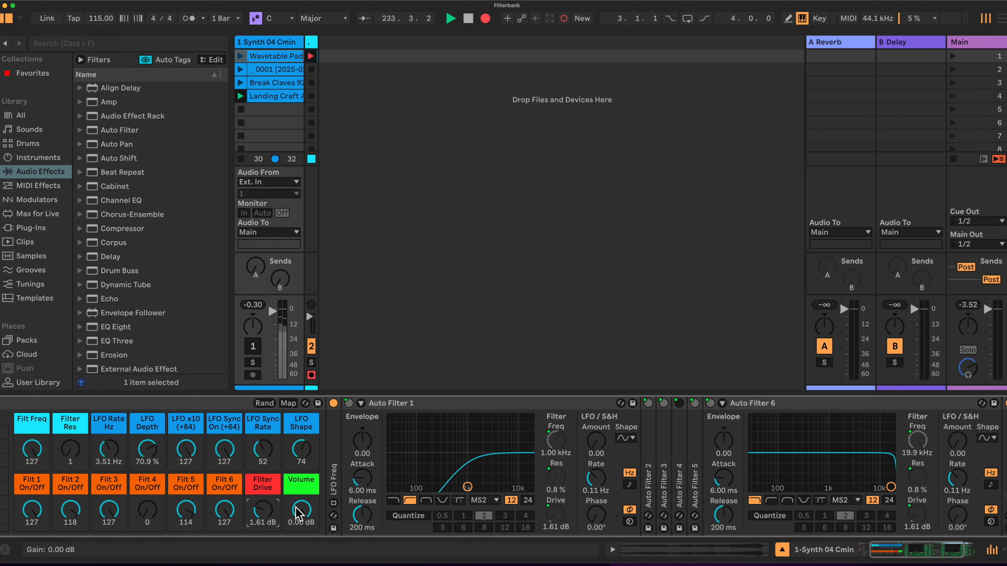
drag(70, 449, 70, 417)
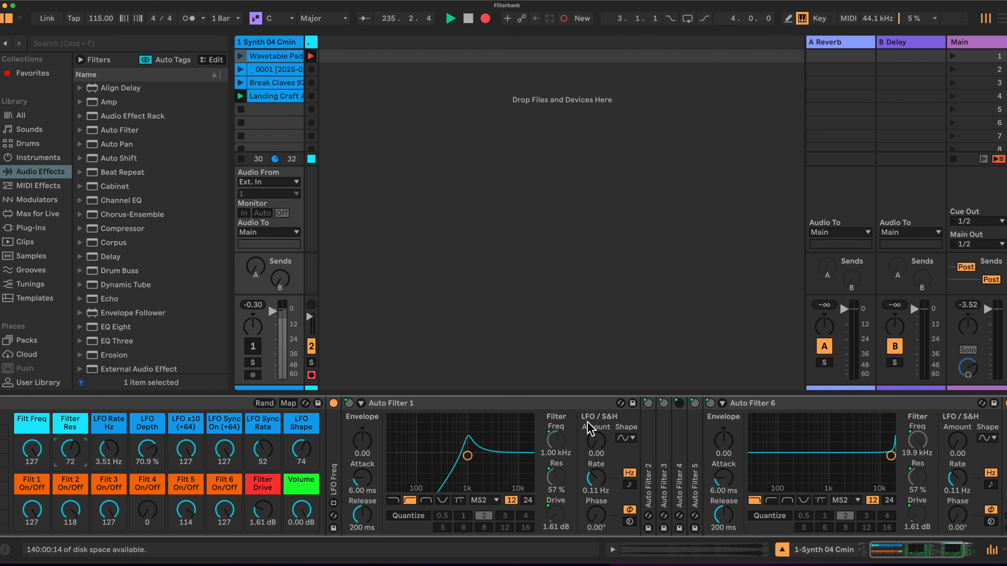
Step: With Auto Filter 2 unfolded, set the Filter Res macro to 55 and lower the Filt Freq macro
double_click(648, 459)
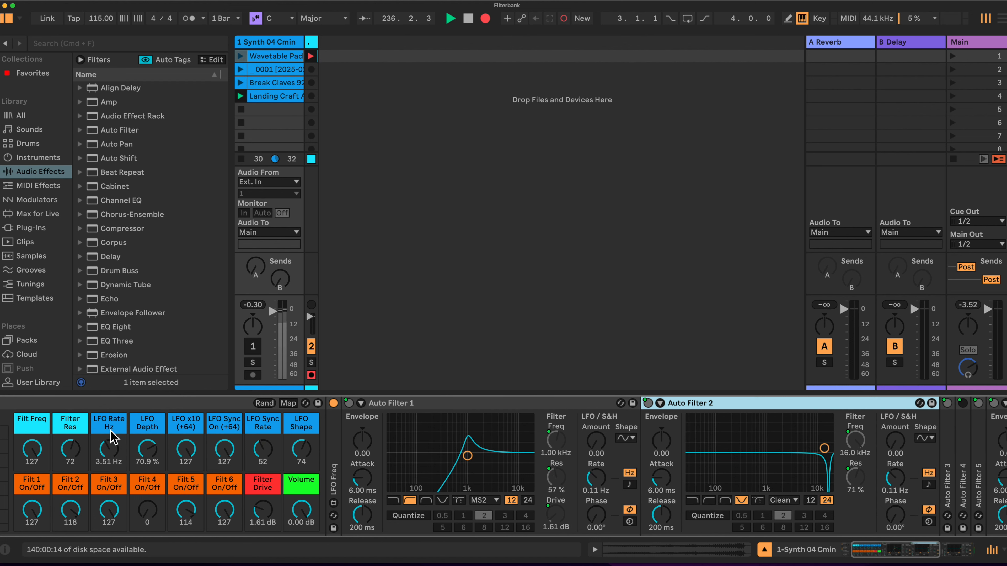
drag(70, 448, 70, 442)
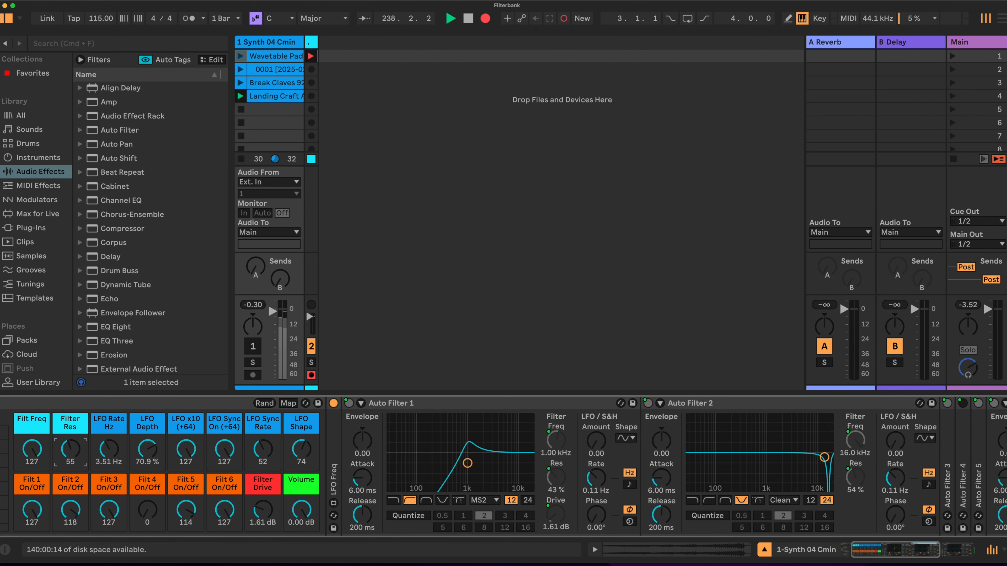
mouse_move(32, 450)
mouse_down()
mouse_move(31, 496)
mouse_move(32, 453)
mouse_move(32, 469)
mouse_up()
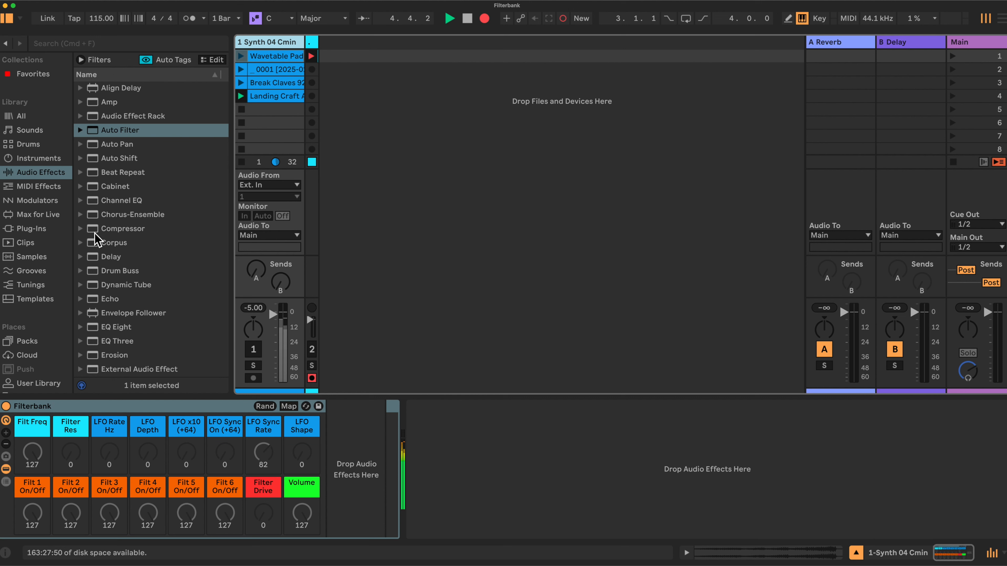
Step: Add a Limiter to the Main track
scroll(123, 183, down, 2)
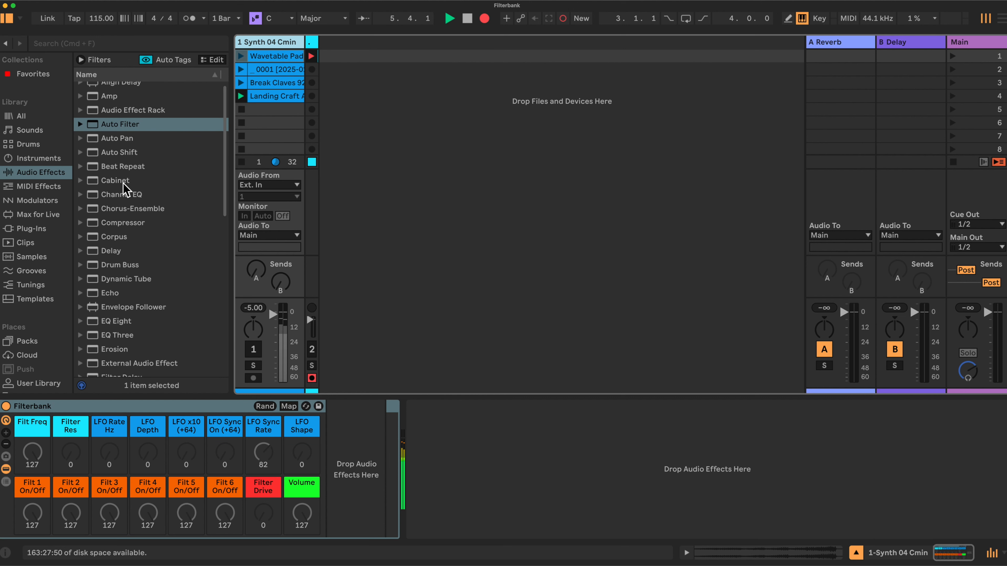
scroll(146, 177, up, 2)
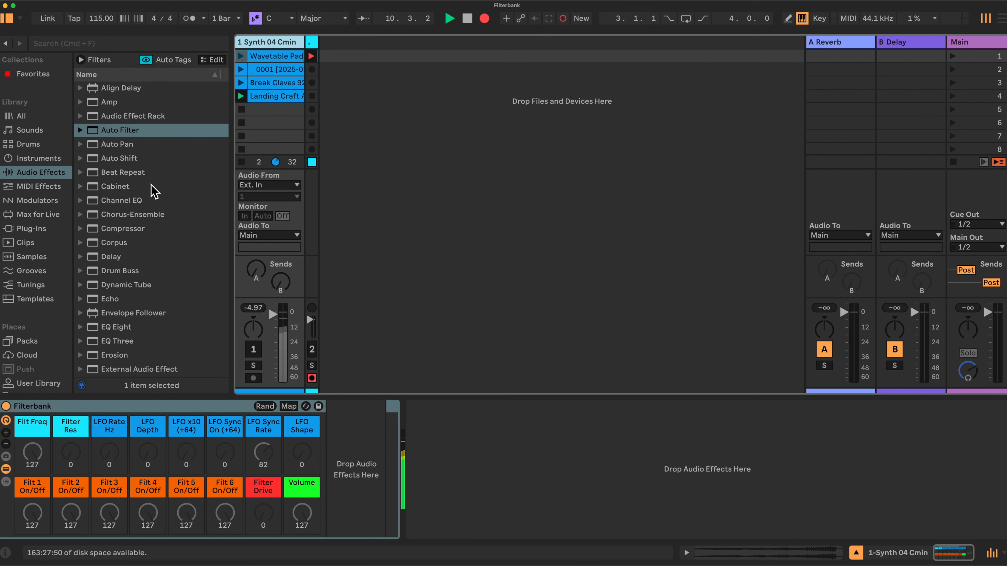
click(975, 42)
scroll(140, 240, down, 10)
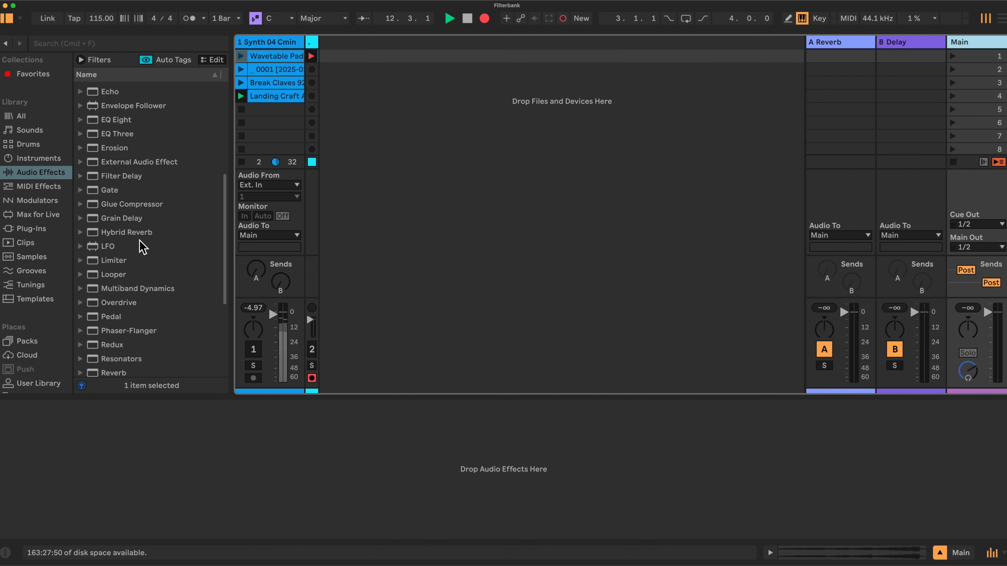
drag(113, 229, 126, 484)
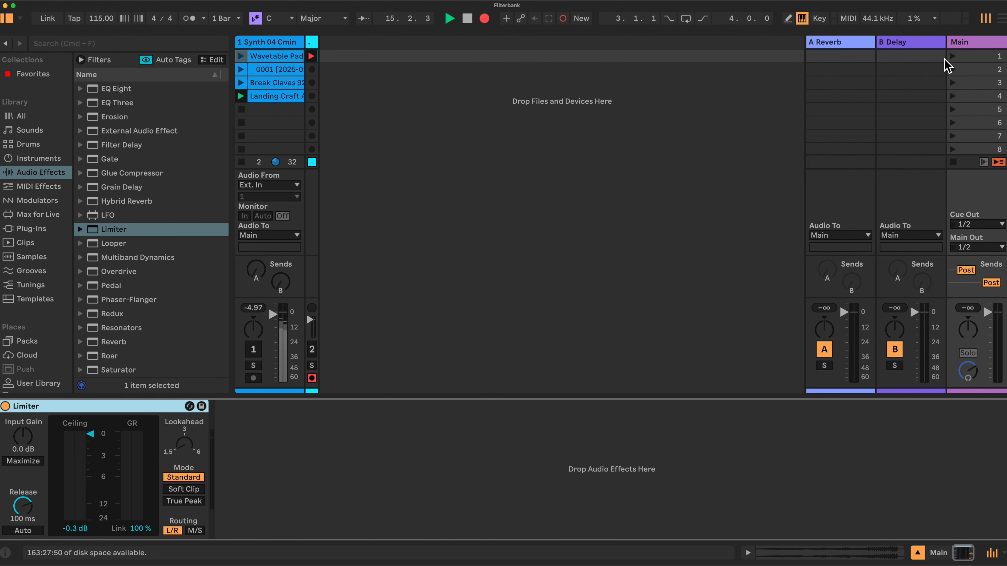
Step: Insert an Auto Filter into the Filterbank rack on the Synth 04 Cmin track and duplicate it five times
click(266, 42)
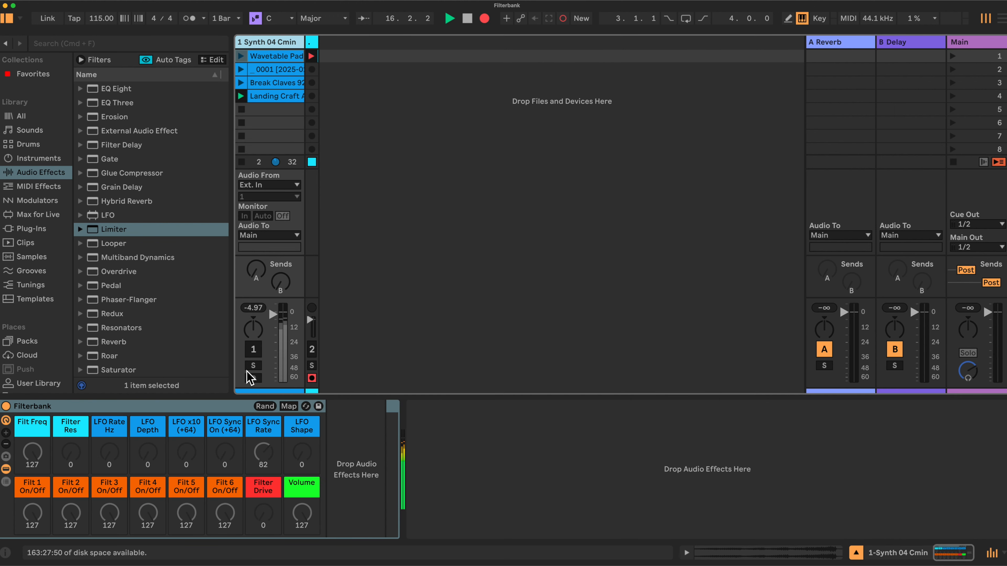
scroll(139, 143, up, 6)
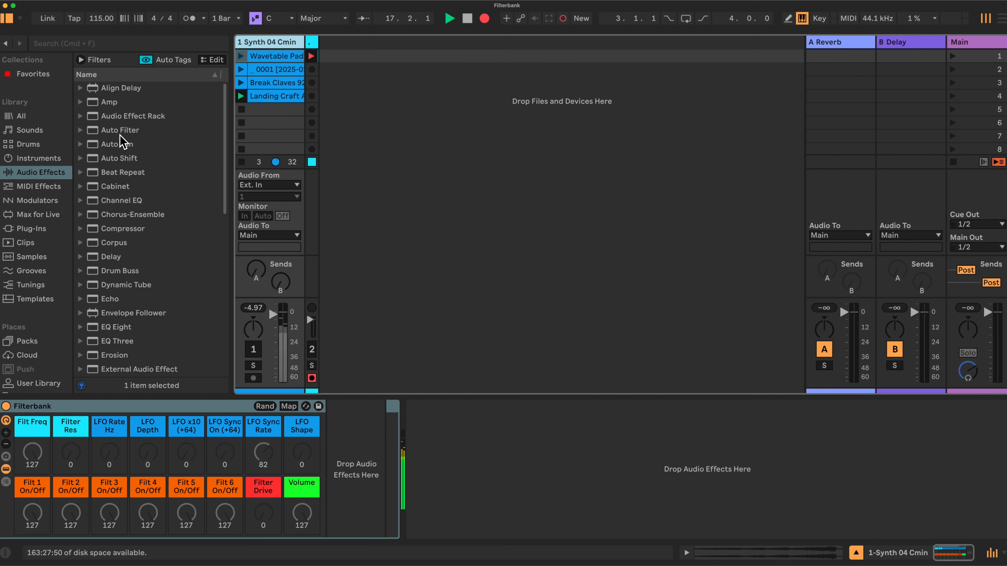
drag(115, 129, 340, 460)
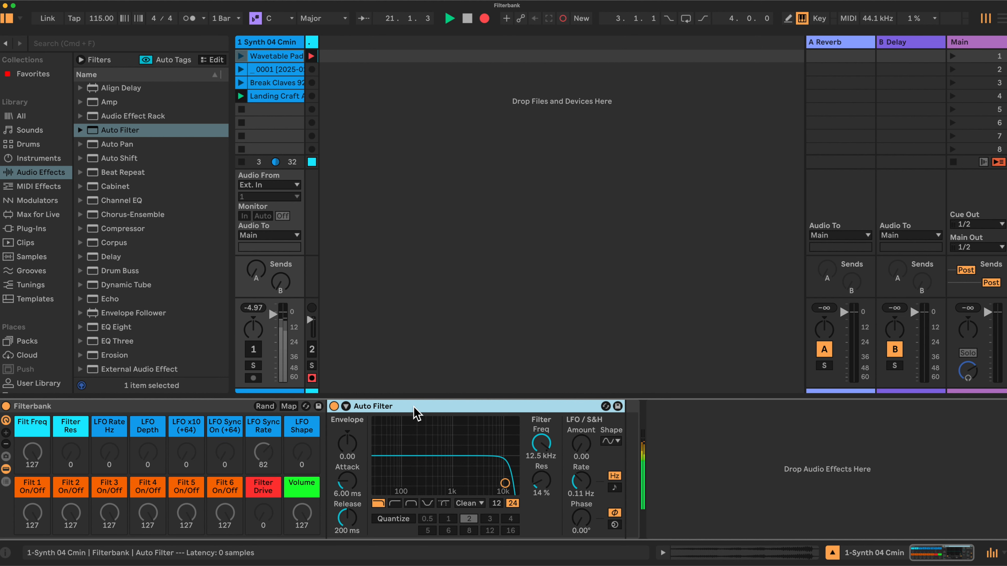
key(super+d)
key(super+d)
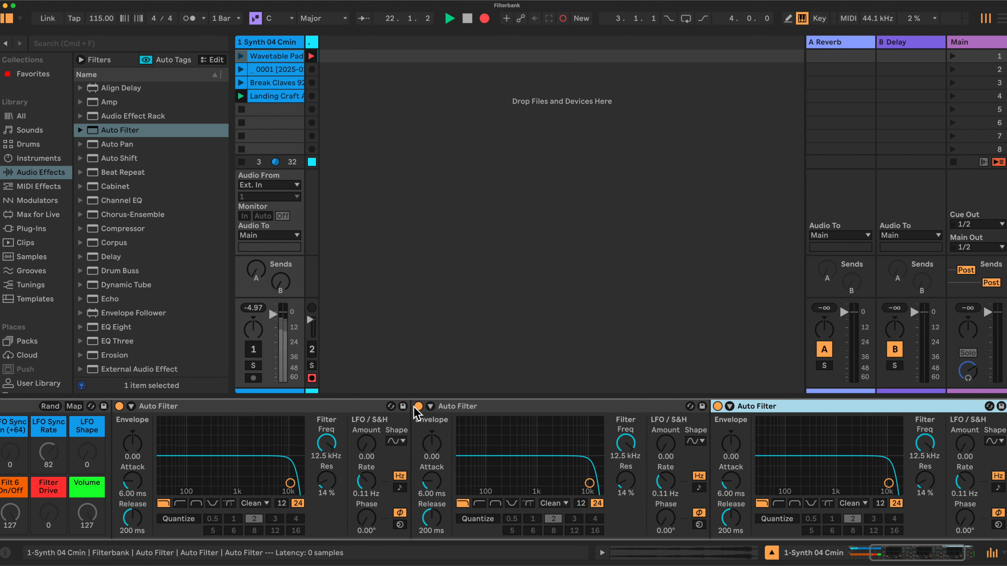
key(super+d)
key(super+d)
key(super+d)
scroll(413, 406, right, 3)
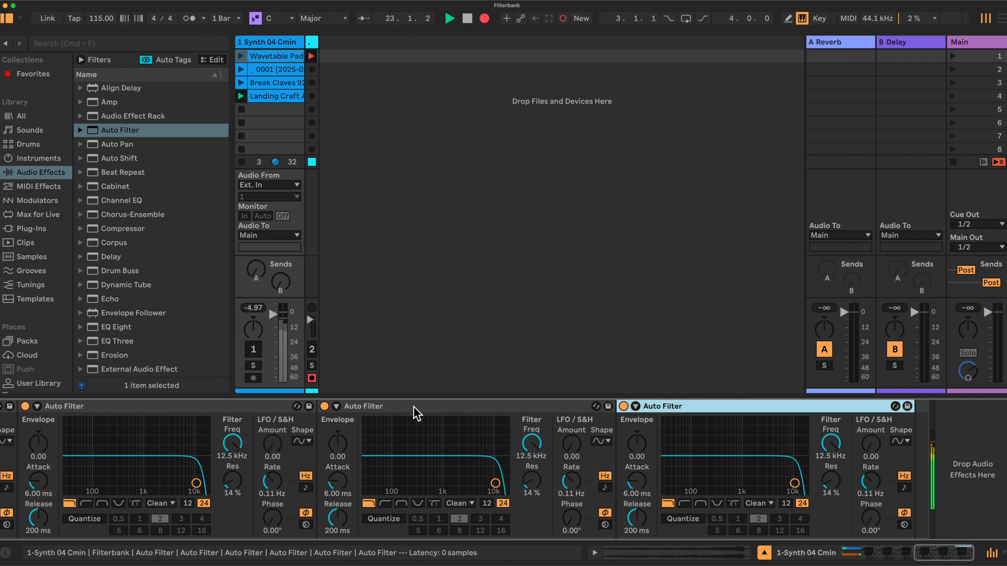
Step: Insert an LFO device ahead of the first Auto Filter in the Filterbank rack
scroll(419, 405, left, 10)
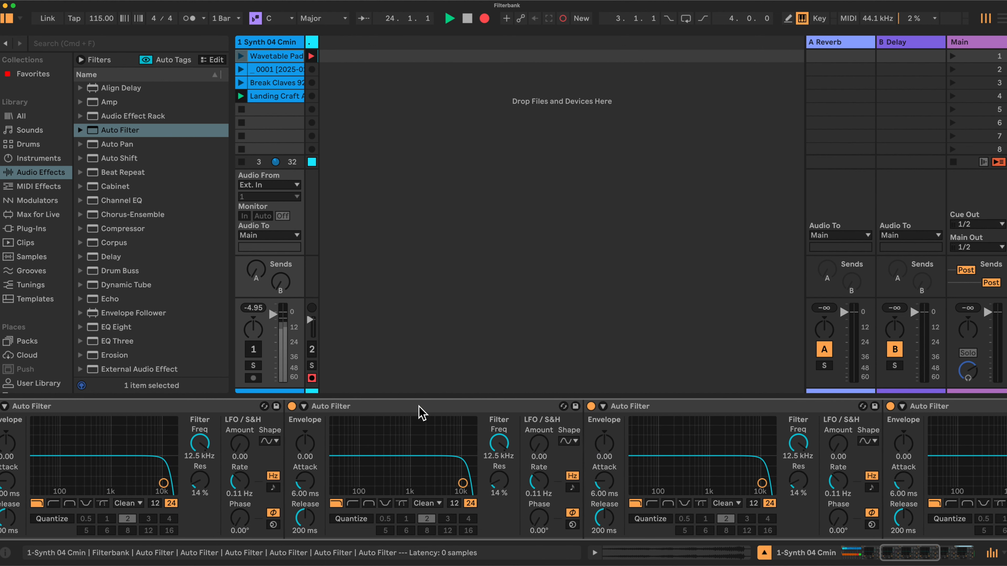
scroll(421, 412, left, 5)
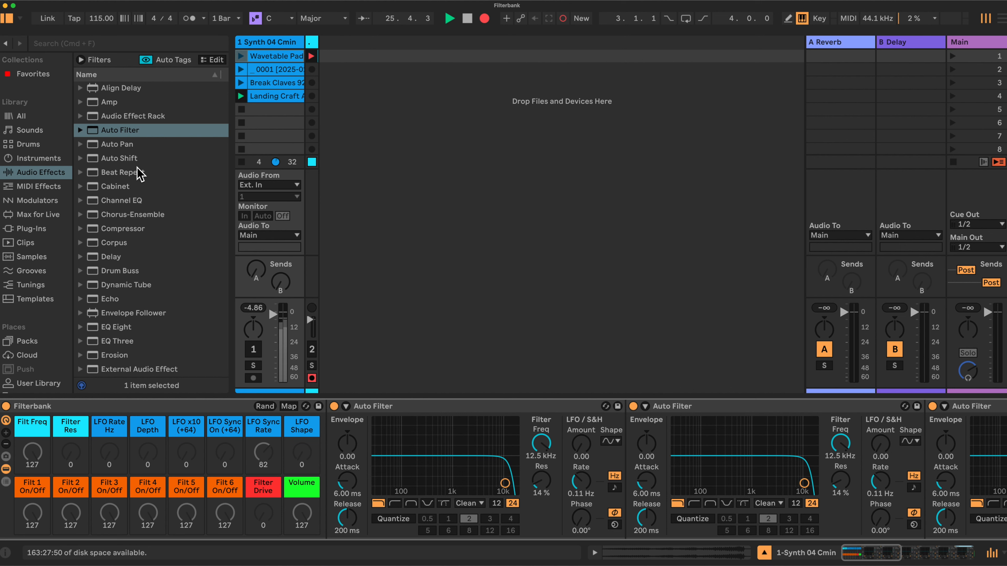
scroll(157, 194, down, 2)
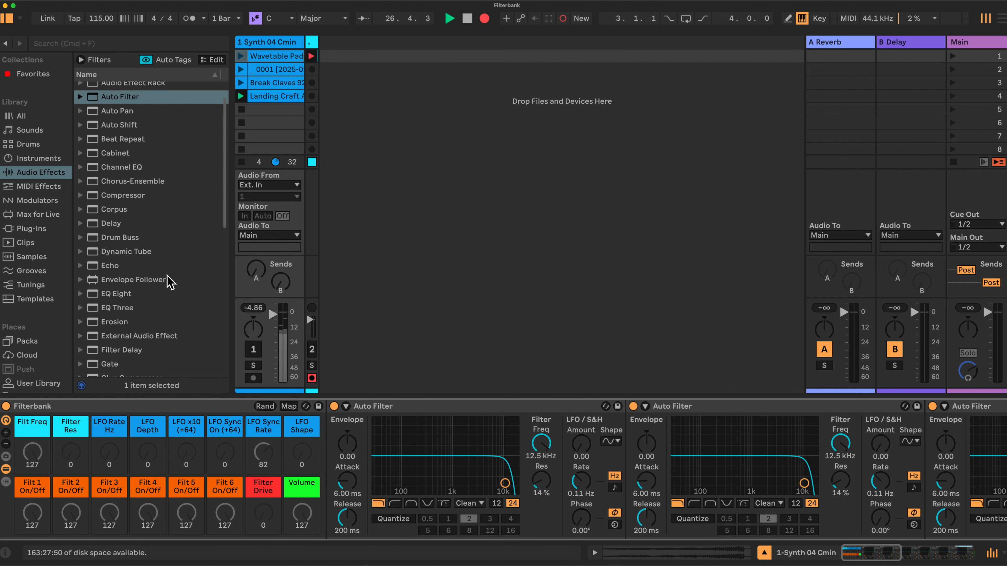
scroll(169, 282, up, 2)
scroll(169, 282, down, 7)
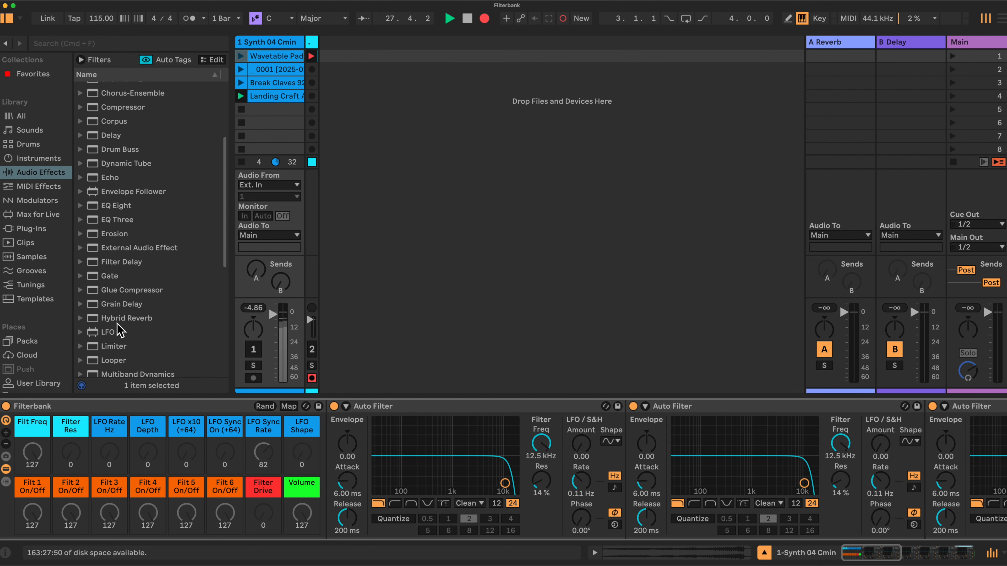
drag(110, 337, 329, 444)
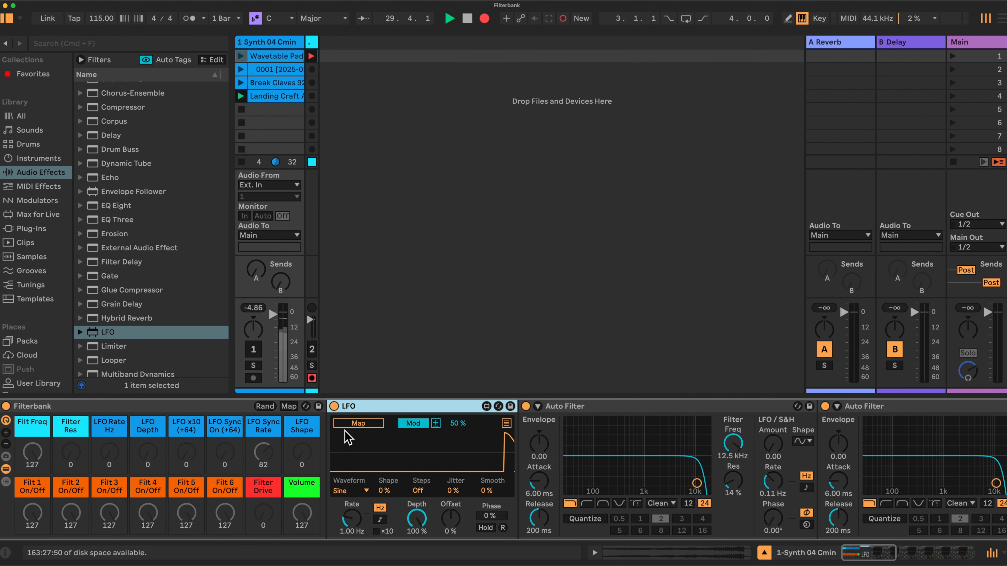
Step: Insert a Utility device after the last Auto Filter in the rack
scroll(176, 281, down, 10)
scroll(172, 279, down, 3)
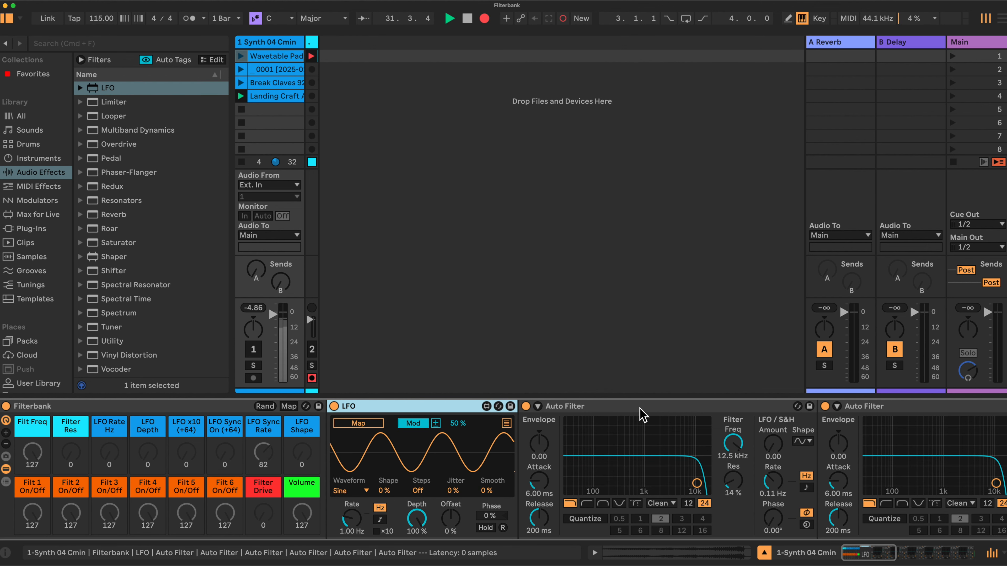
scroll(636, 413, right, 10)
mouse_move(113, 341)
mouse_down()
mouse_move(895, 464)
mouse_move(916, 484)
mouse_up()
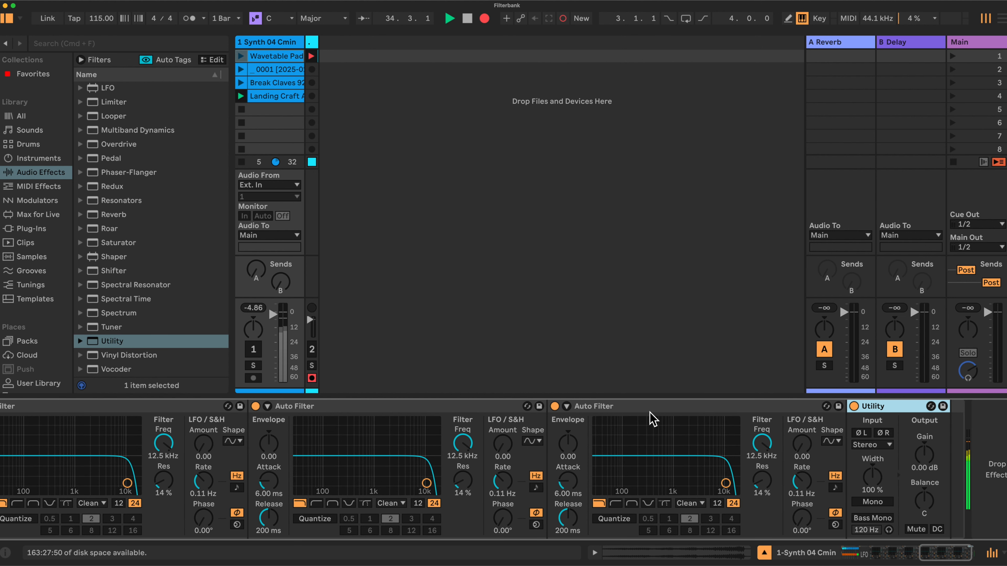
Step: Fold all six Auto Filters in the rack
scroll(651, 412, right, 5)
click(438, 412)
double_click(436, 407)
scroll(280, 415, left, 5)
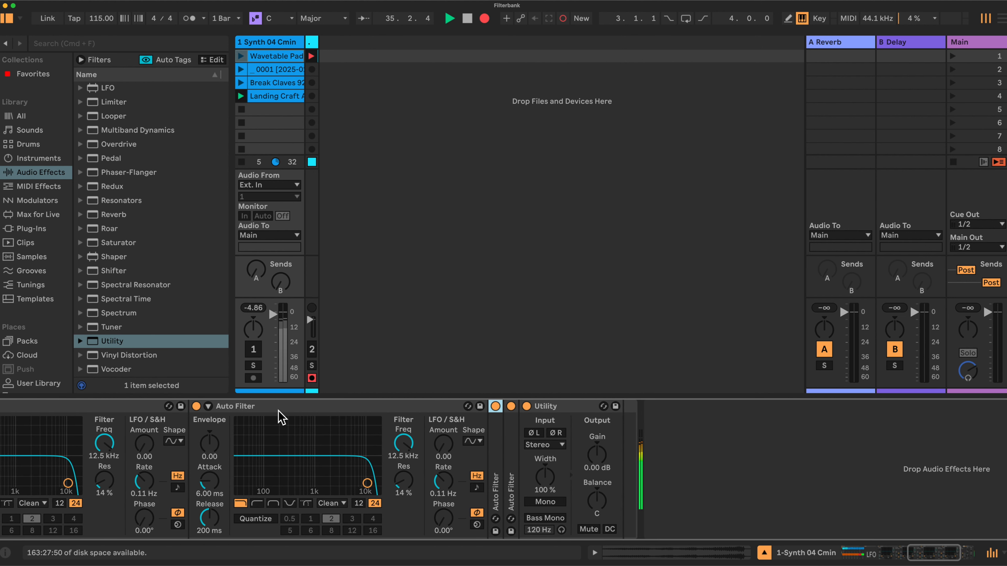
double_click(336, 407)
double_click(153, 407)
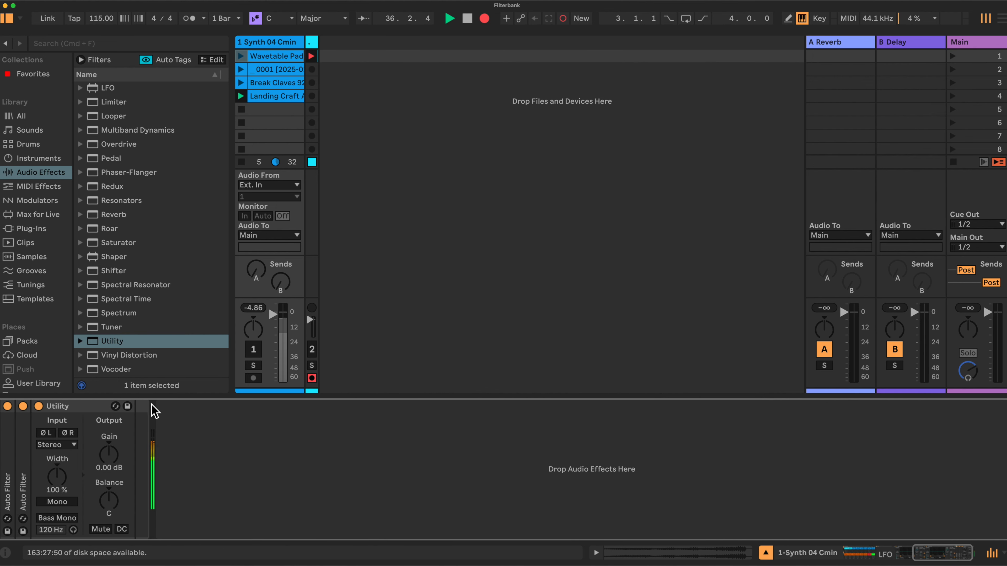
scroll(184, 408, left, 5)
double_click(292, 409)
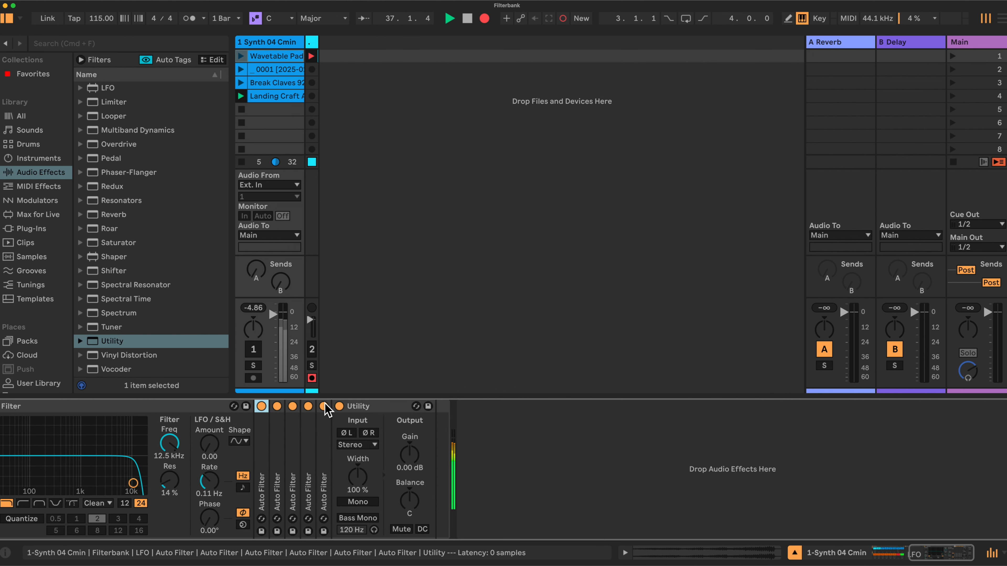
double_click(152, 407)
scroll(195, 430, left, 10)
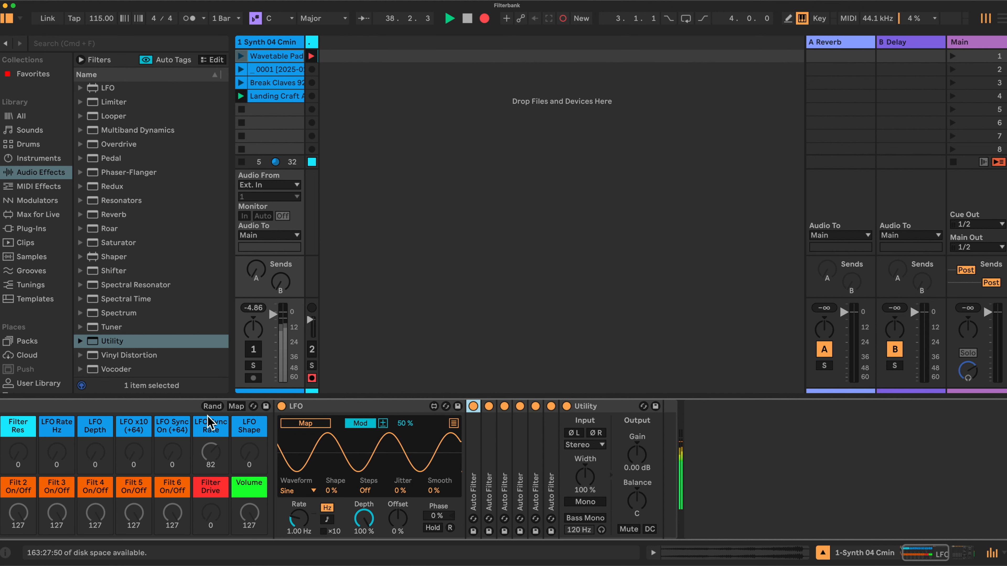
Step: Map the Utility's Gain to the Volume macro
click(236, 406)
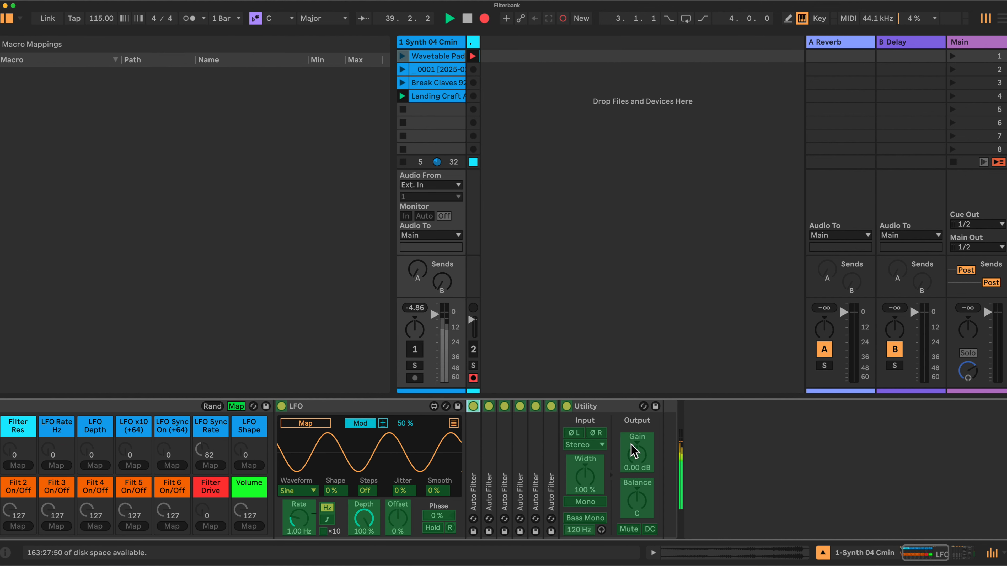
click(636, 455)
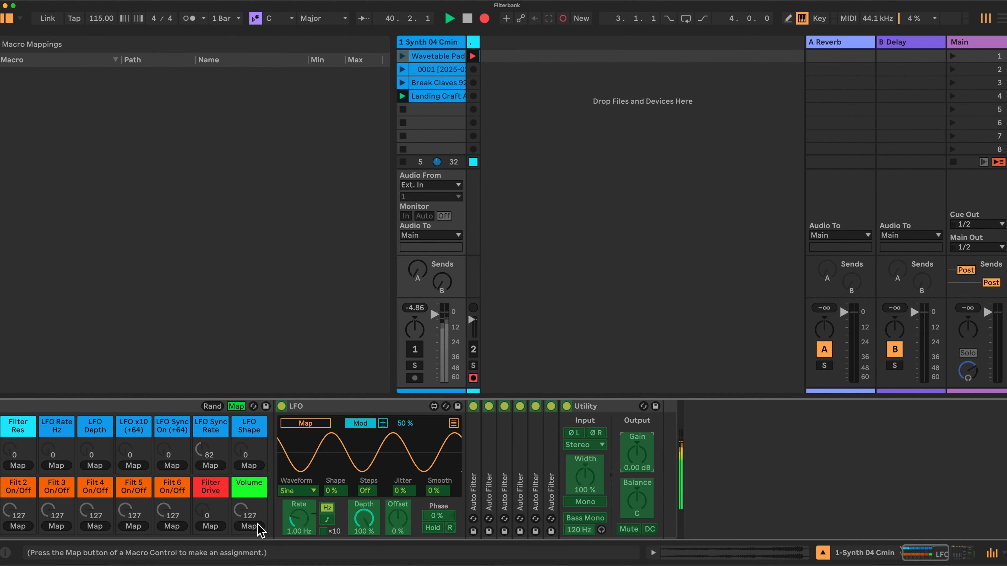
click(249, 526)
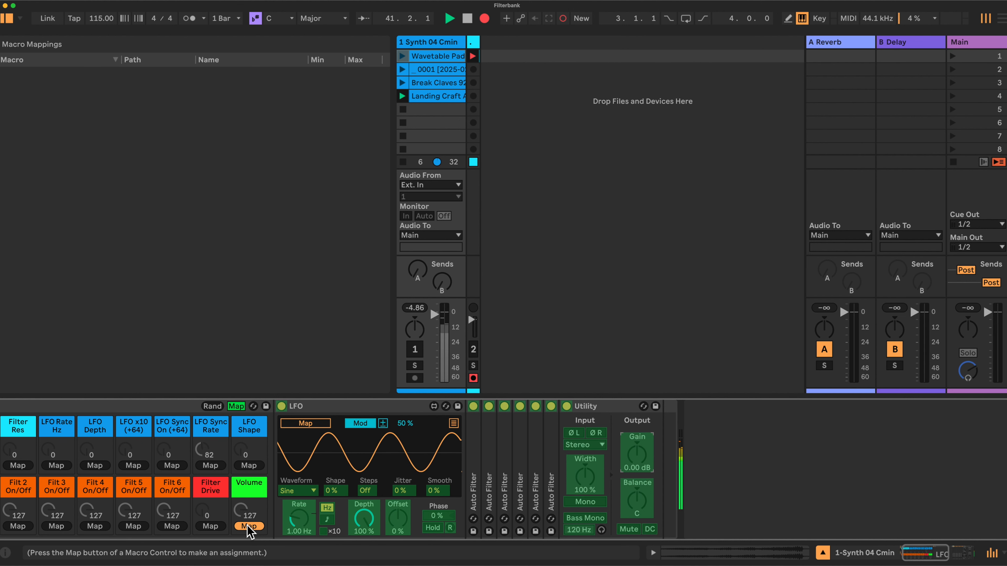
Step: Limit the Volume mapping's maximum to 0.00 dB, set the Volume macro to 0.00 dB, and leave the macro mapping view
click(355, 76)
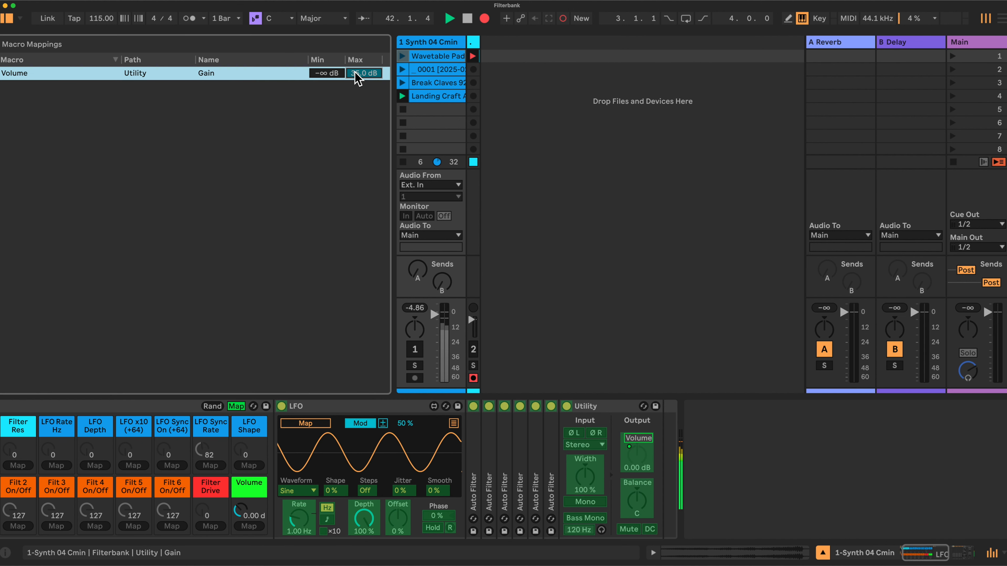
key(Delete)
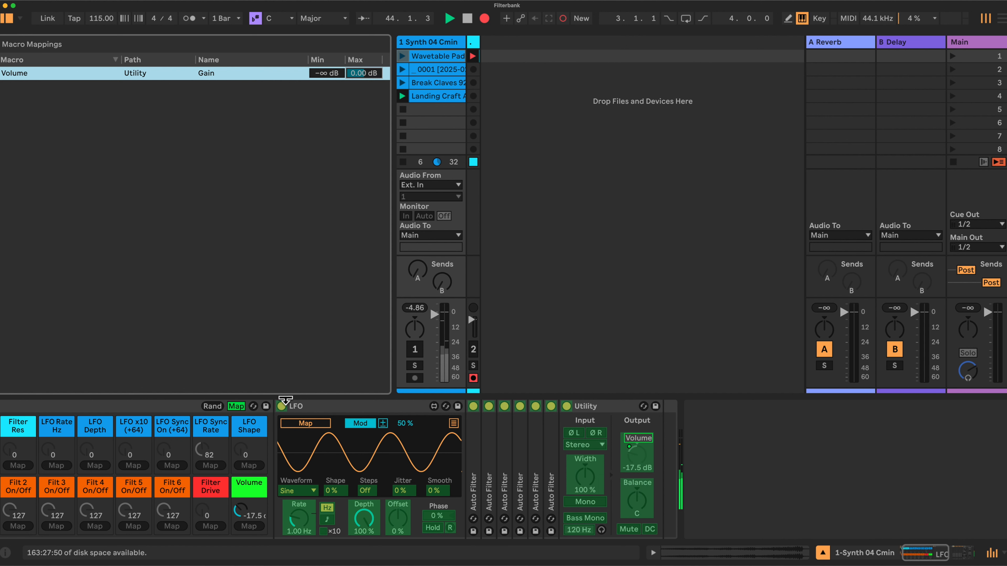
drag(243, 512, 243, 492)
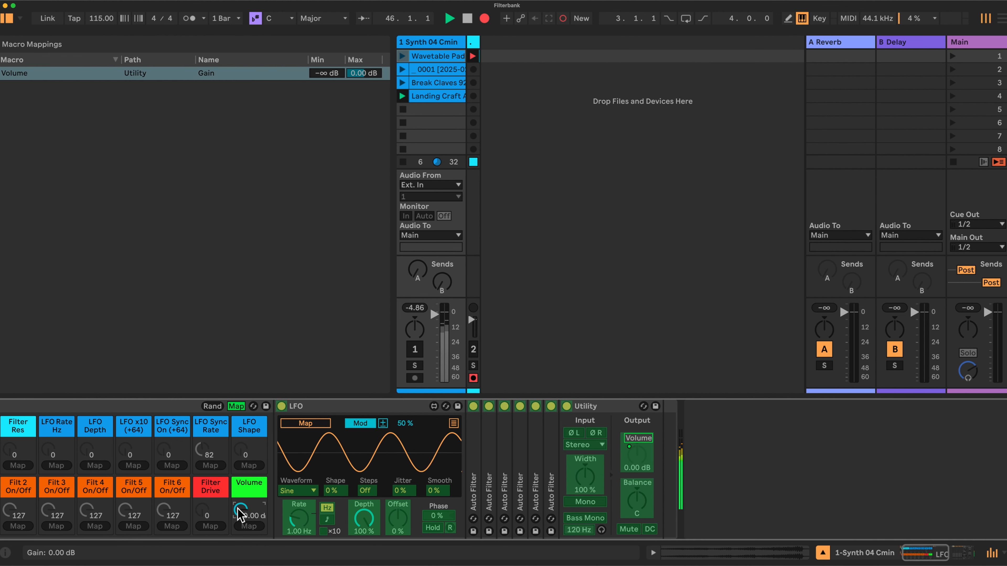
click(236, 406)
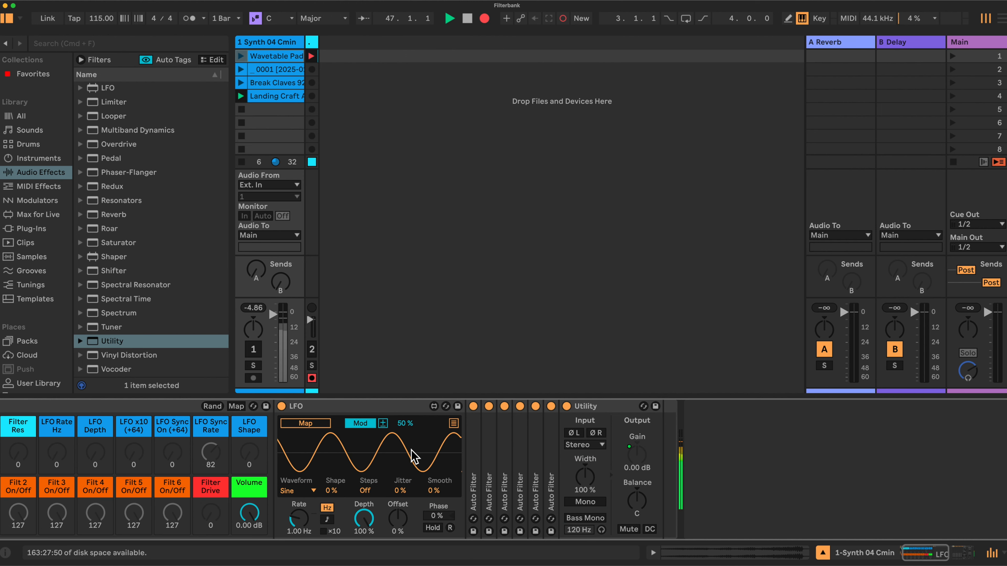
Step: Fold the LFO and set the first Auto Filter to high-pass with a frequency of 26.0 Hz and resonance of 0.0 %
double_click(401, 406)
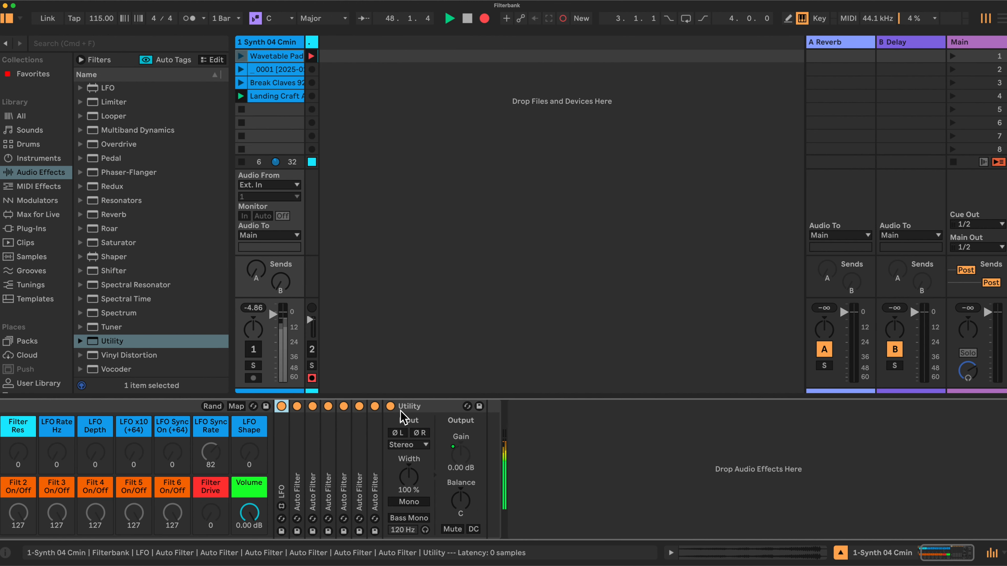
double_click(298, 466)
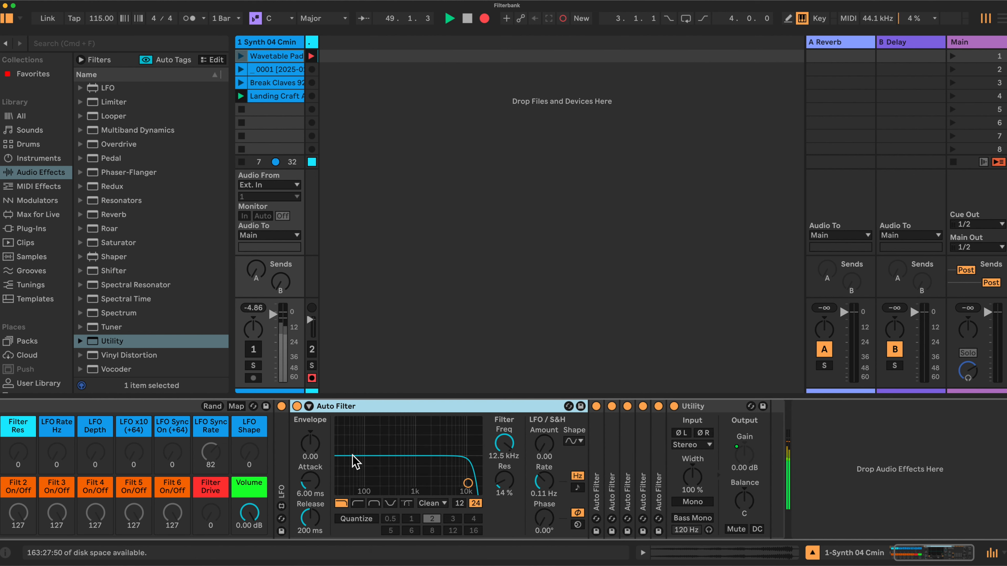
click(357, 504)
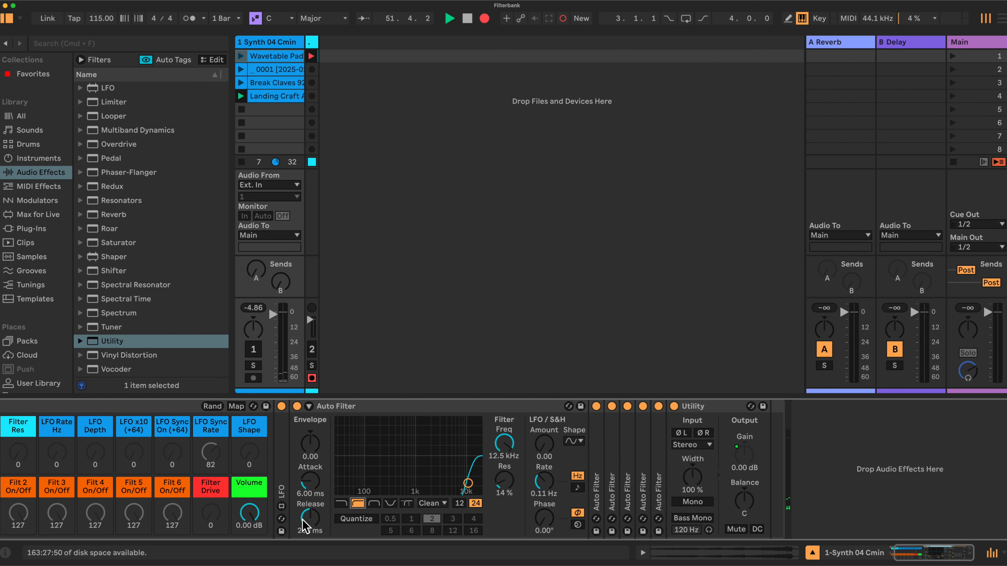
drag(504, 443, 504, 492)
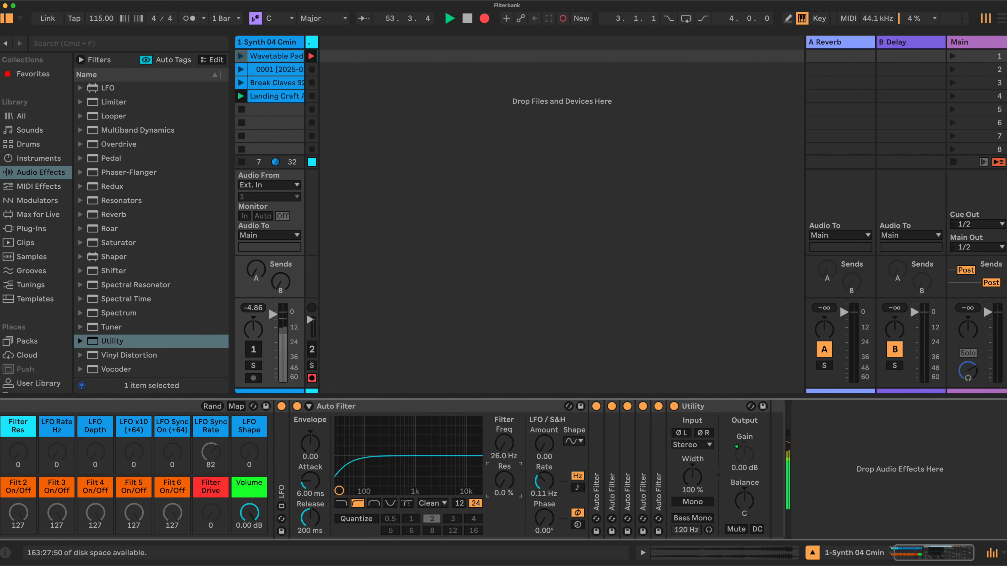
Step: Give the first Auto Filter a slope of 12 and the MS2 circuit type, and fold it
click(460, 503)
click(444, 503)
click(433, 534)
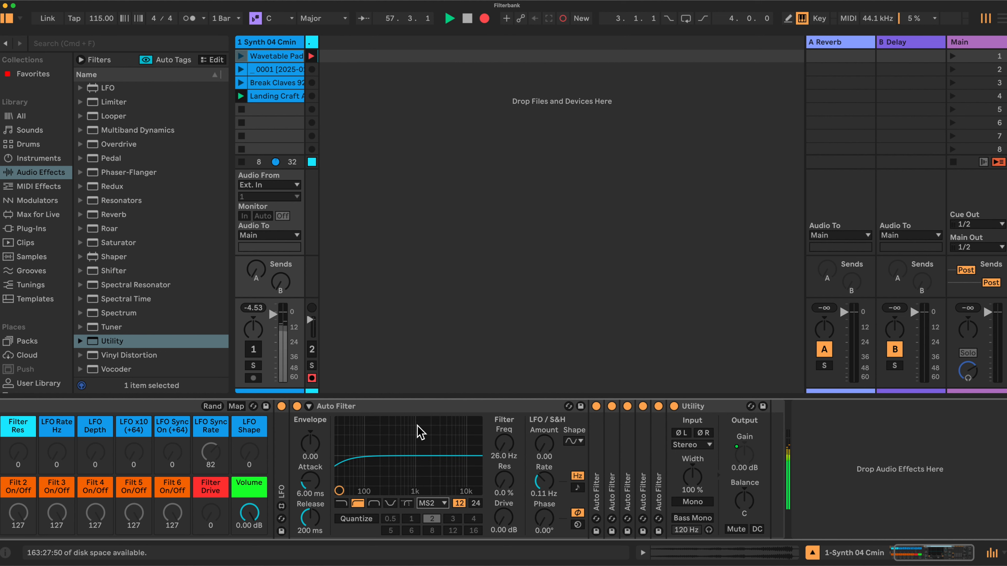
double_click(436, 406)
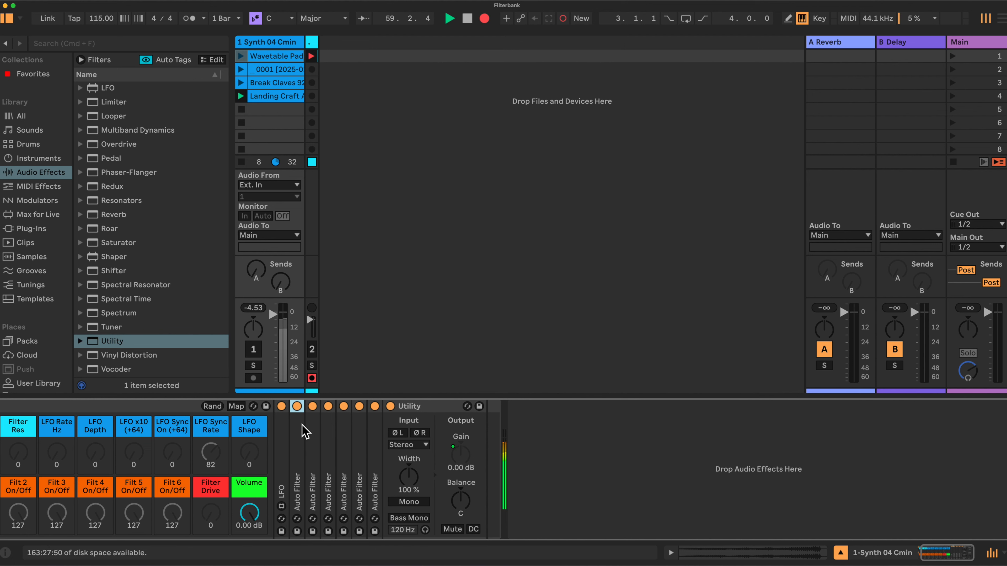
Step: Unfold the first Auto Filter again and rename it Auto Filter 1
double_click(295, 441)
right_click(371, 410)
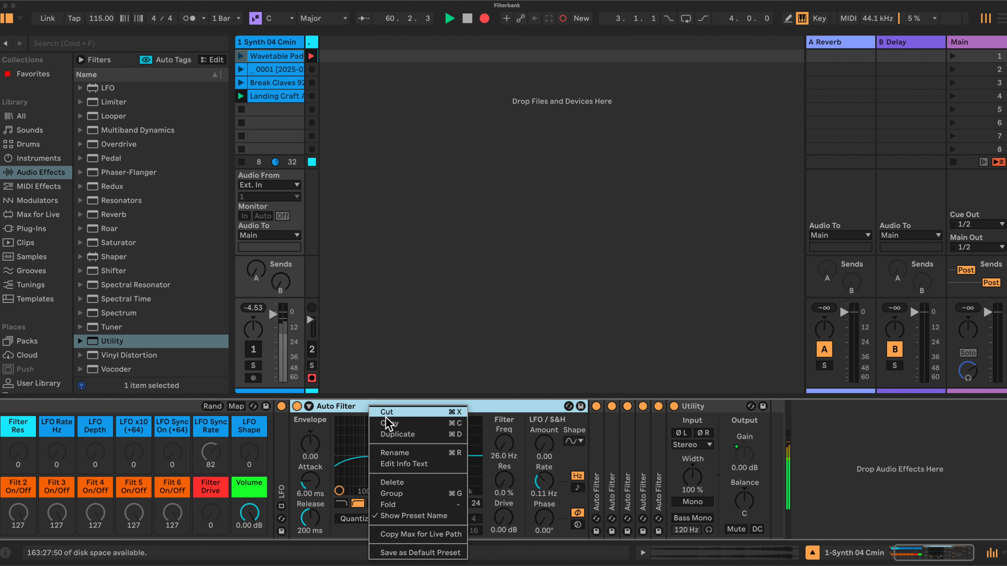
click(398, 451)
text(1)
key(Return)
Step: Unfold the second Auto Filter, fold Auto Filter 1, and rename the second one Auto Filter 2
click(593, 463)
double_click(595, 462)
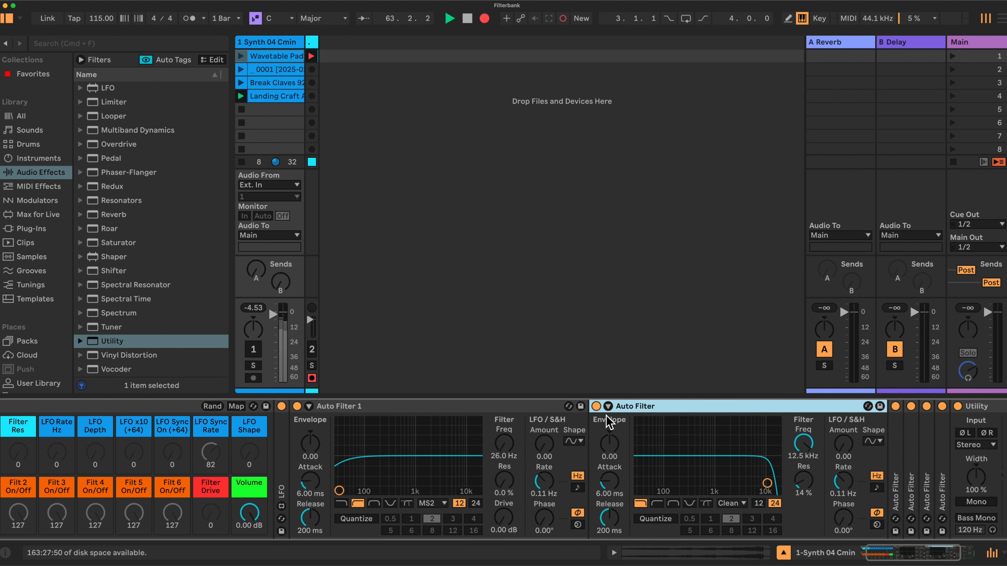
double_click(540, 408)
right_click(377, 408)
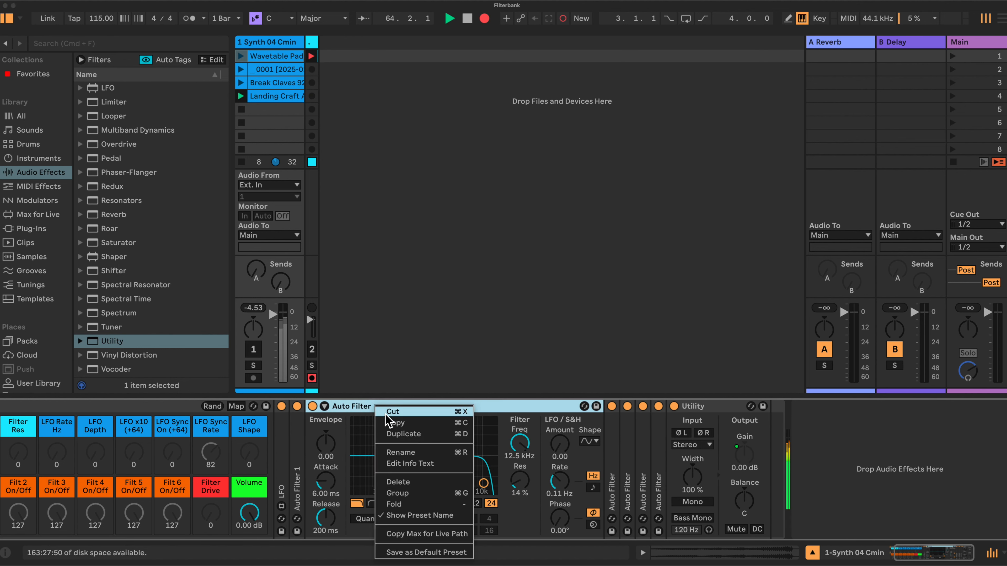
click(400, 452)
text(2)
Step: Set Auto Filter 2 to the notch type with a frequency of 26.0 Hz and resonance of 0.0 %, and fold it
click(371, 430)
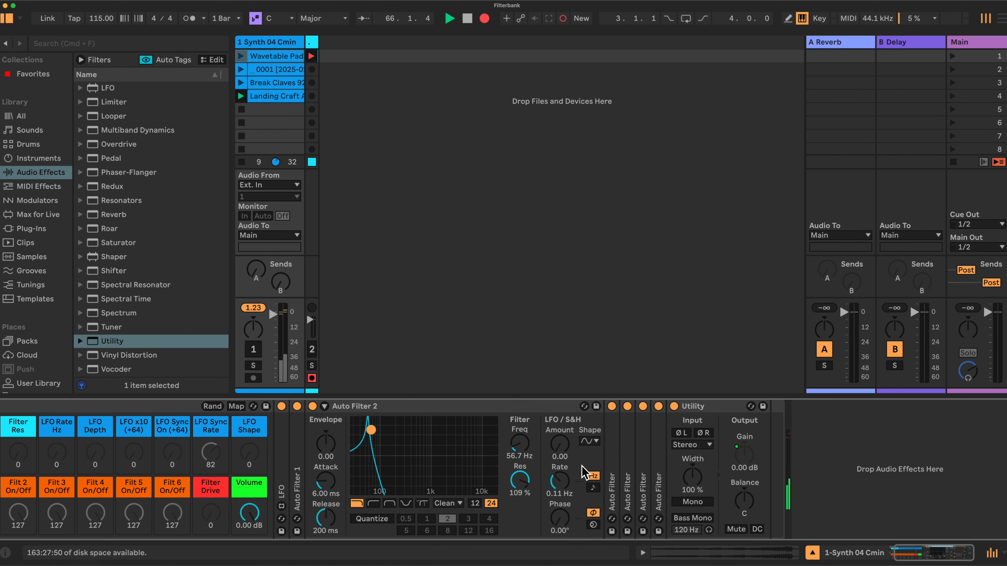
click(406, 504)
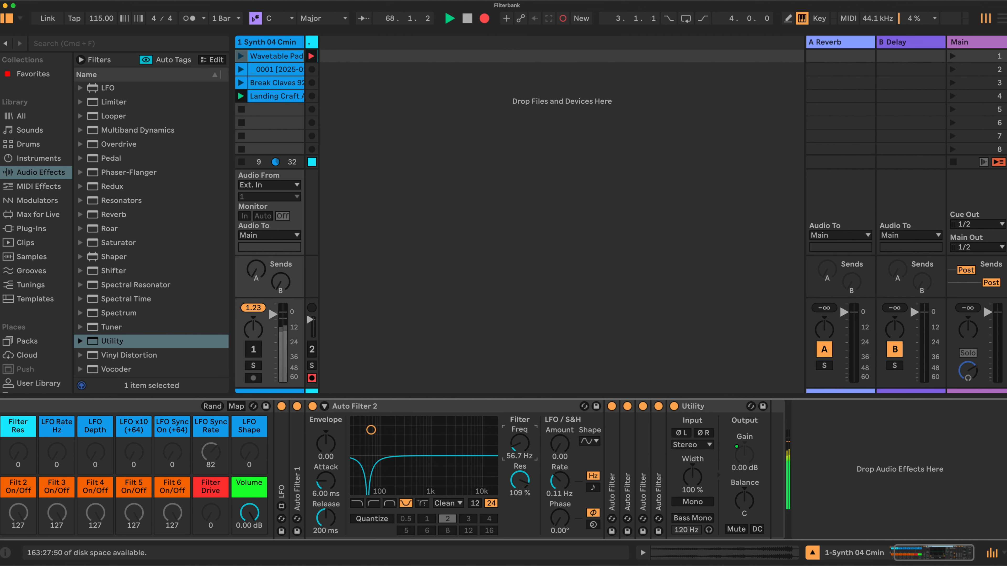
drag(371, 429, 355, 429)
drag(523, 480, 522, 523)
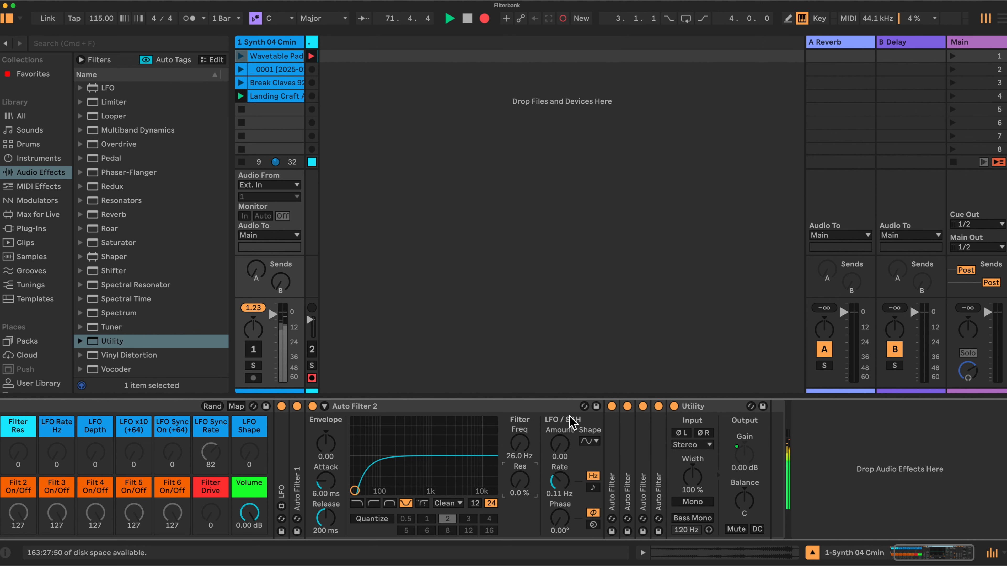
click(484, 412)
double_click(481, 406)
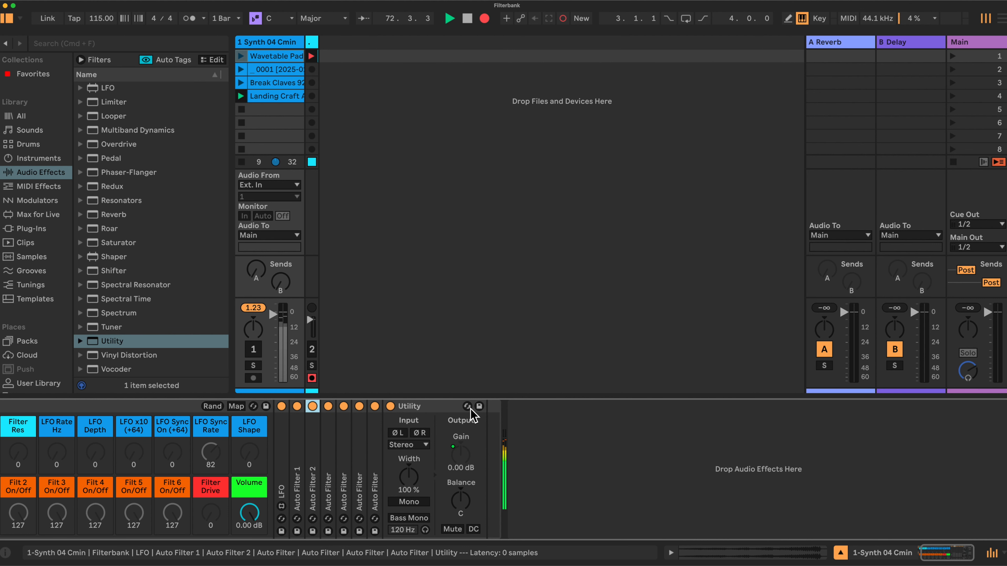
Step: Unfold the third Auto Filter, switch it to the notch type, and rename it Auto Filter 3
double_click(327, 452)
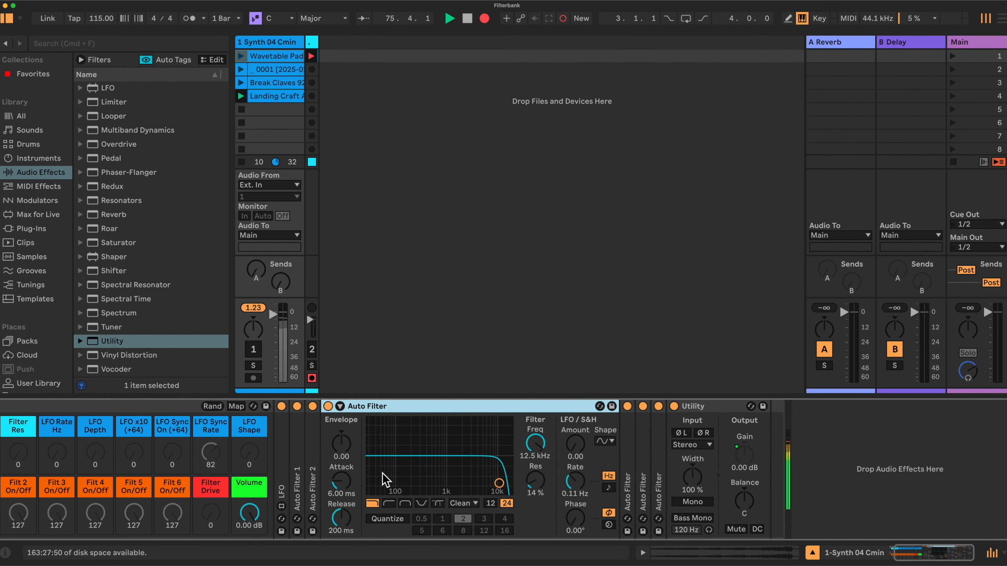
right_click(397, 406)
click(423, 454)
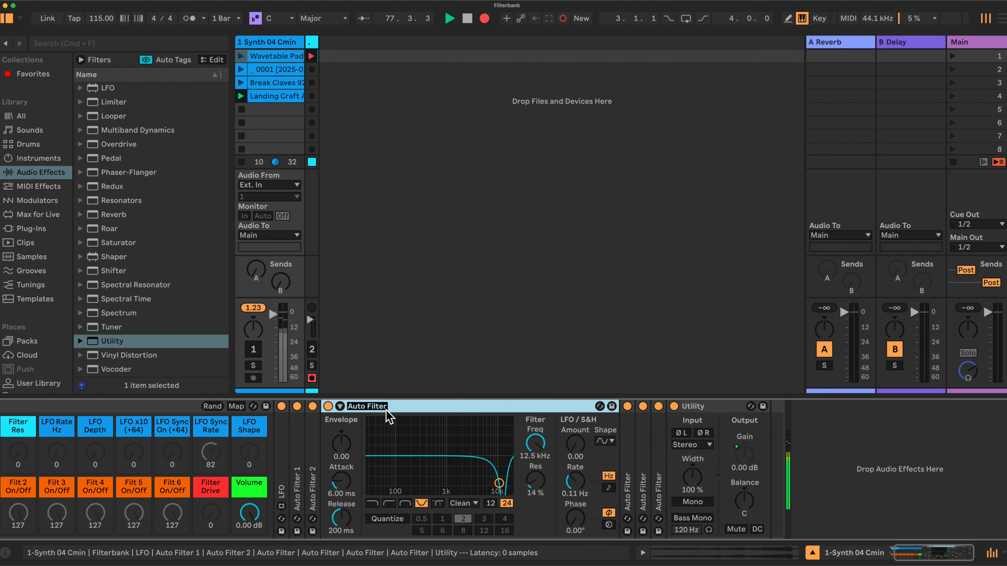
text(3)
key(Return)
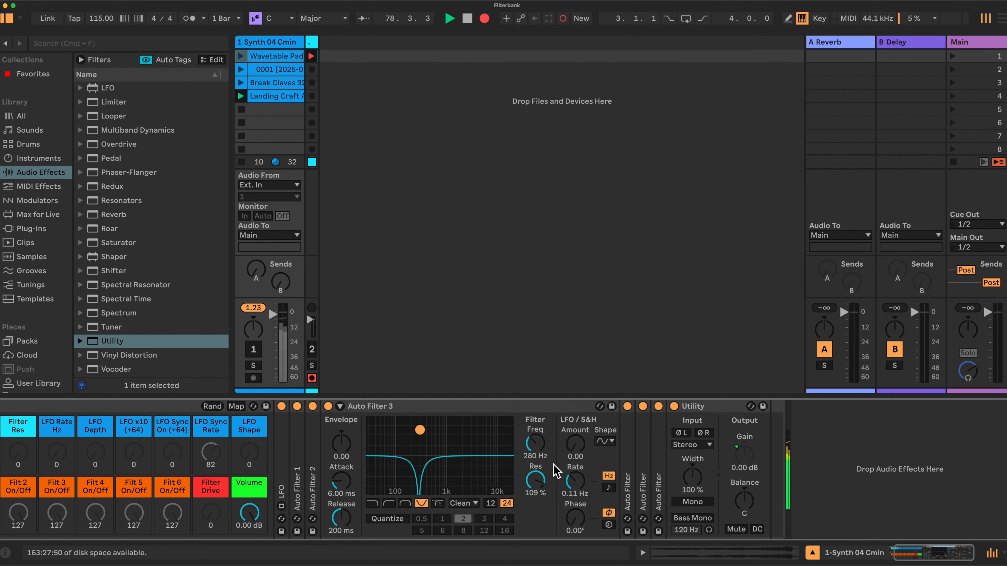
Step: Give Auto Filter 3 a resonance of 0.0 % and a frequency of 26.0 Hz, and fold it
drag(540, 491, 540, 528)
drag(531, 444, 530, 480)
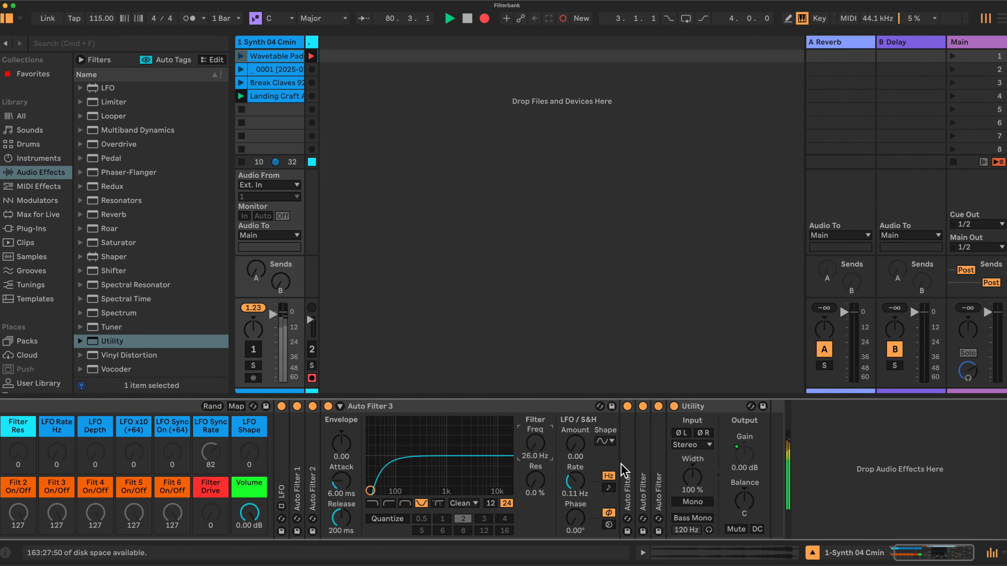
double_click(626, 469)
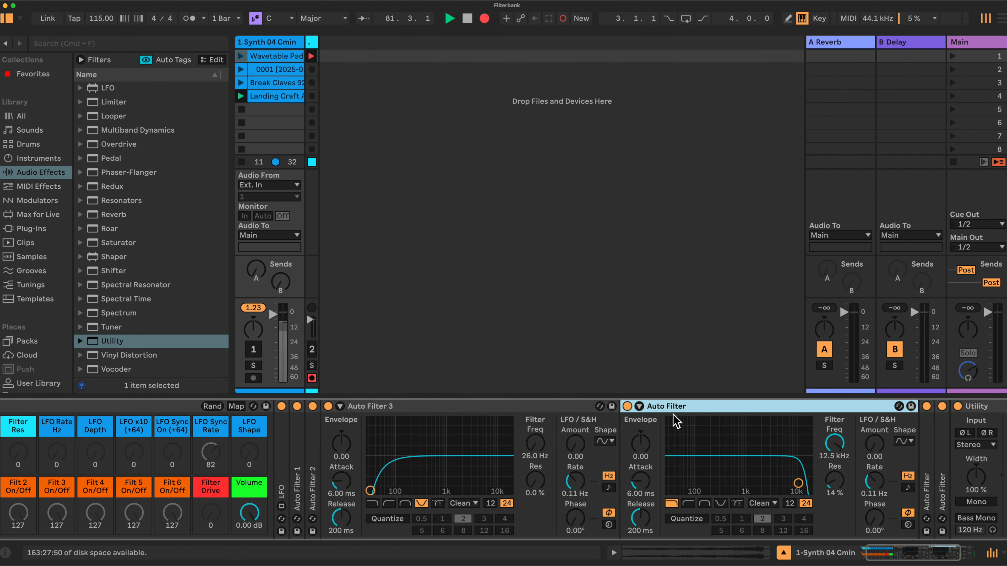
double_click(680, 407)
shift+right_click(680, 407)
click(627, 426)
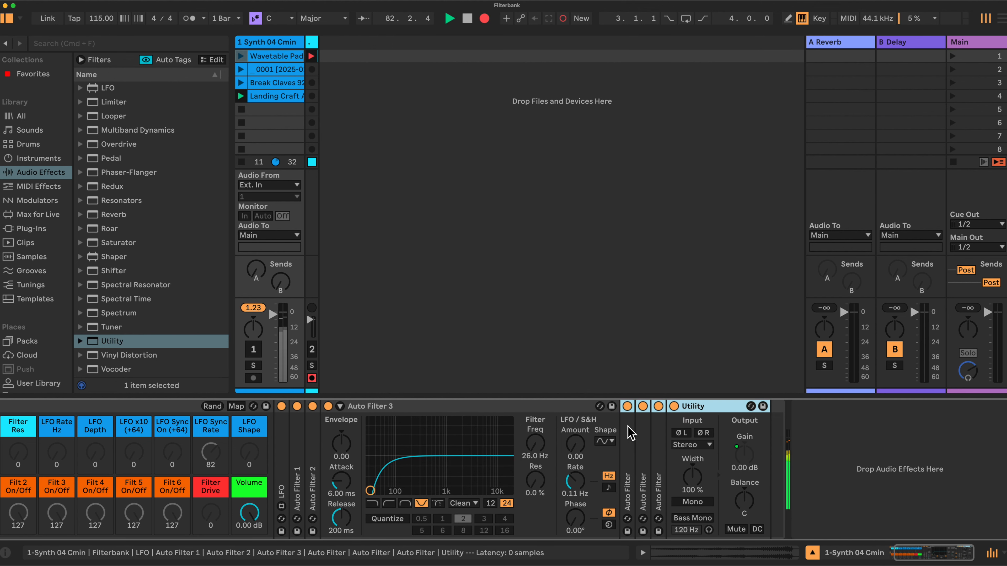
double_click(532, 406)
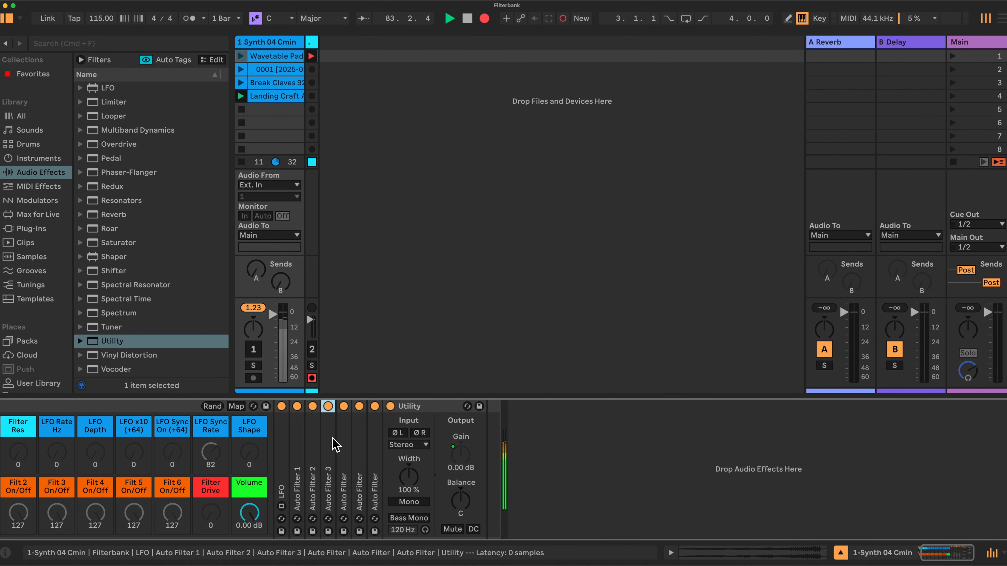
Step: Unfold the fourth Auto Filter and rename it Auto Filter 4
double_click(343, 442)
right_click(388, 406)
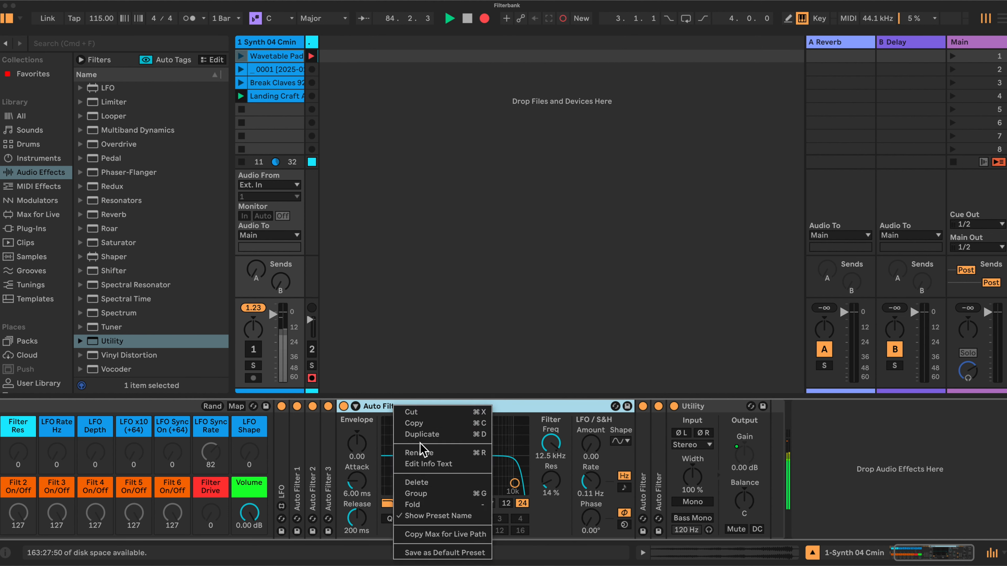
click(419, 453)
click(409, 407)
text(4)
key(Return)
Step: Set Auto Filter 4 to the notch type at 26.0 Hz with 0.0 % resonance, and fold it
drag(550, 482, 559, 528)
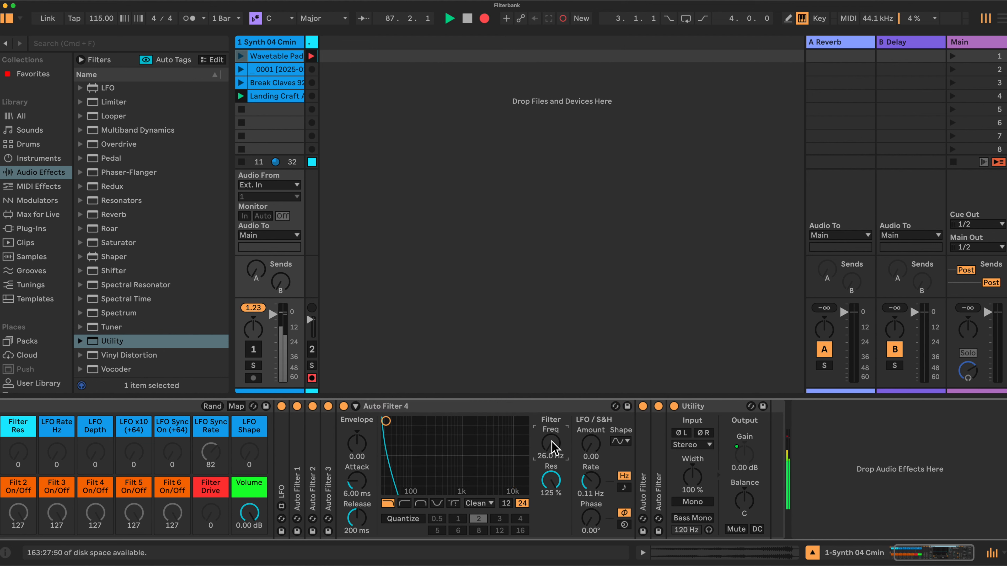
click(436, 502)
drag(541, 484, 541, 547)
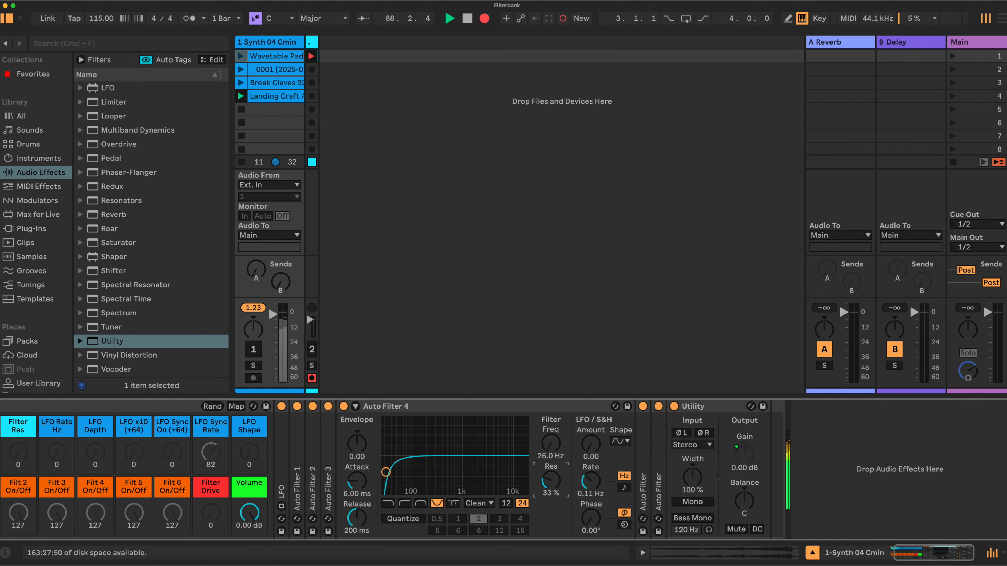
double_click(532, 408)
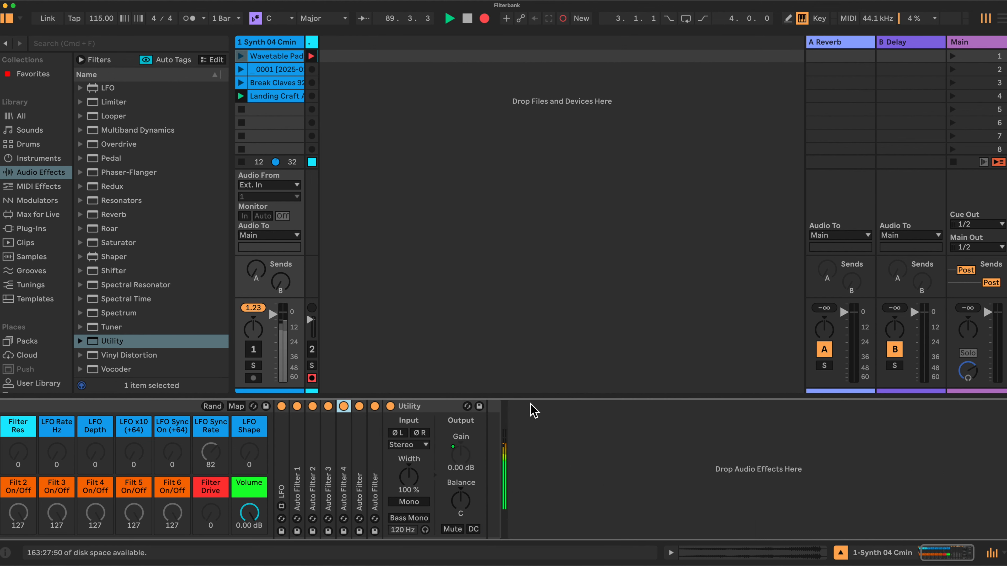
Step: Unfold the fifth Auto Filter and rename it Auto Filter 5
double_click(359, 448)
right_click(436, 408)
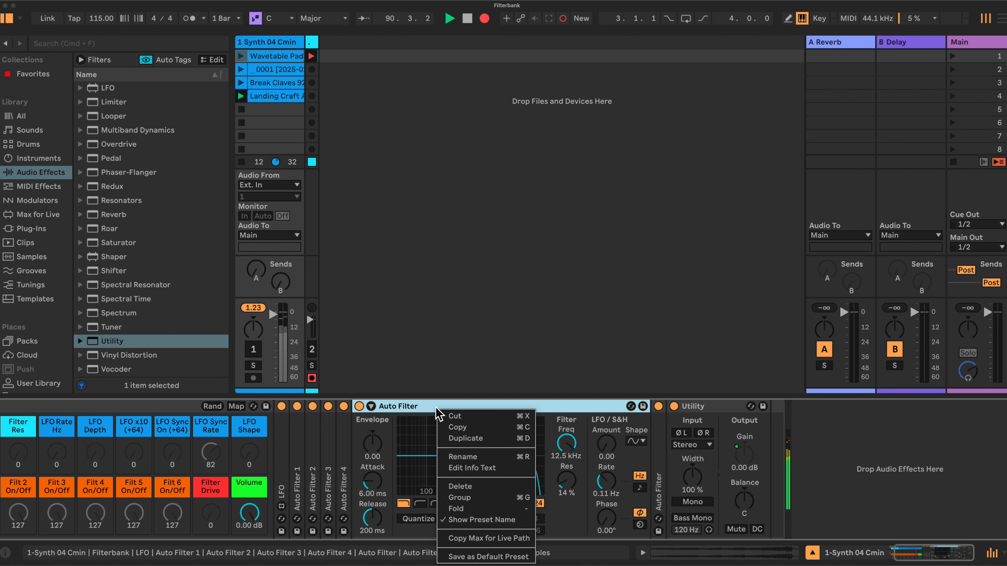
click(463, 457)
text(5)
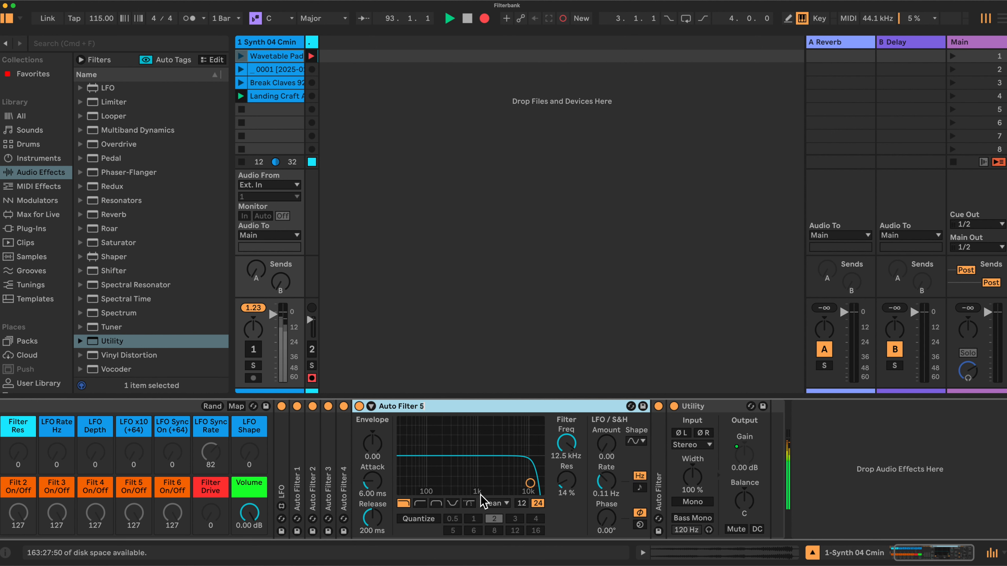
Step: Set Auto Filter 5 to the notch type at 26.0 Hz with 1.0 % resonance, and fold it
click(450, 504)
drag(577, 451, 566, 486)
double_click(494, 407)
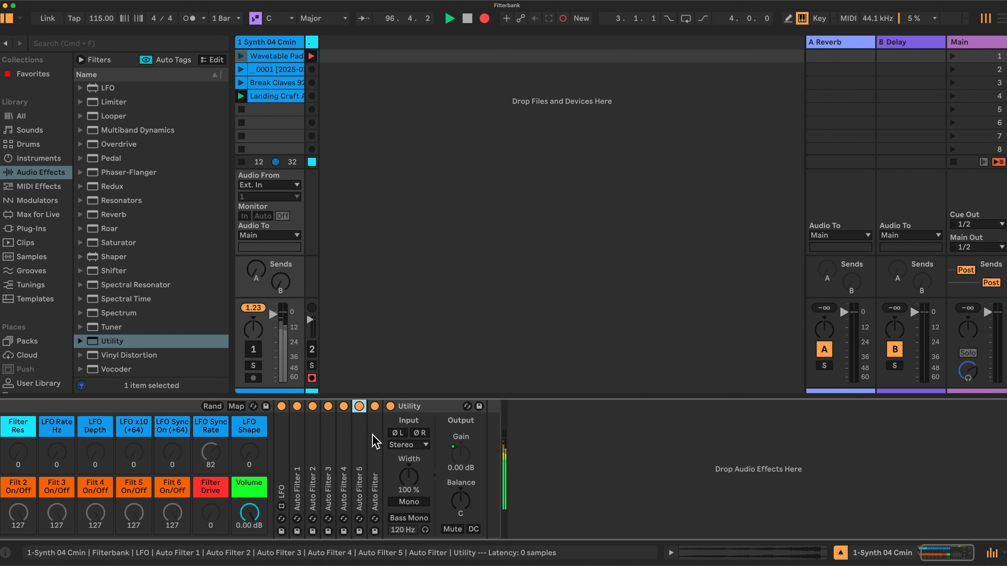
Step: Give the sixth Auto Filter the MS2 circuit type and a slope of 12, and fold it
double_click(376, 441)
click(521, 502)
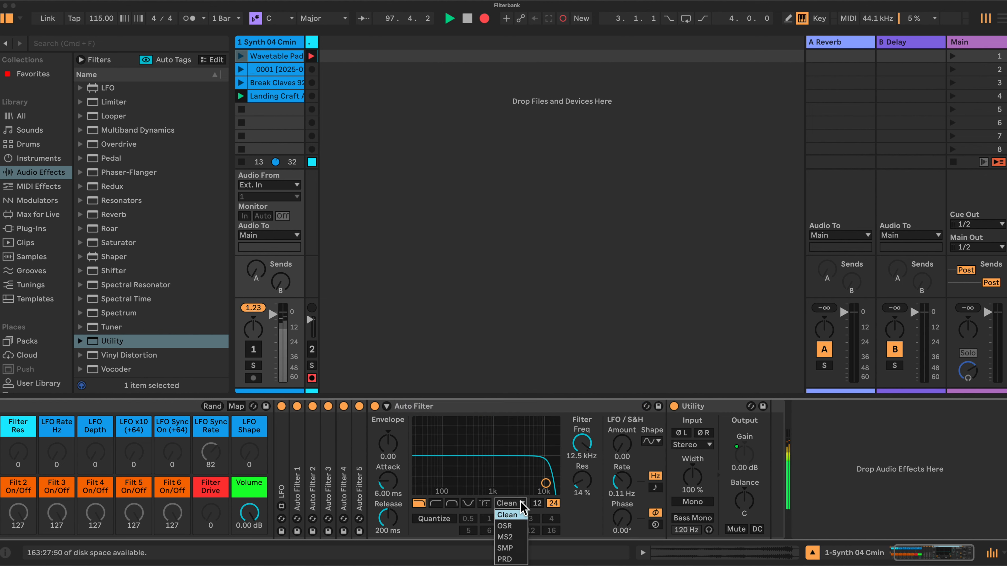
click(511, 537)
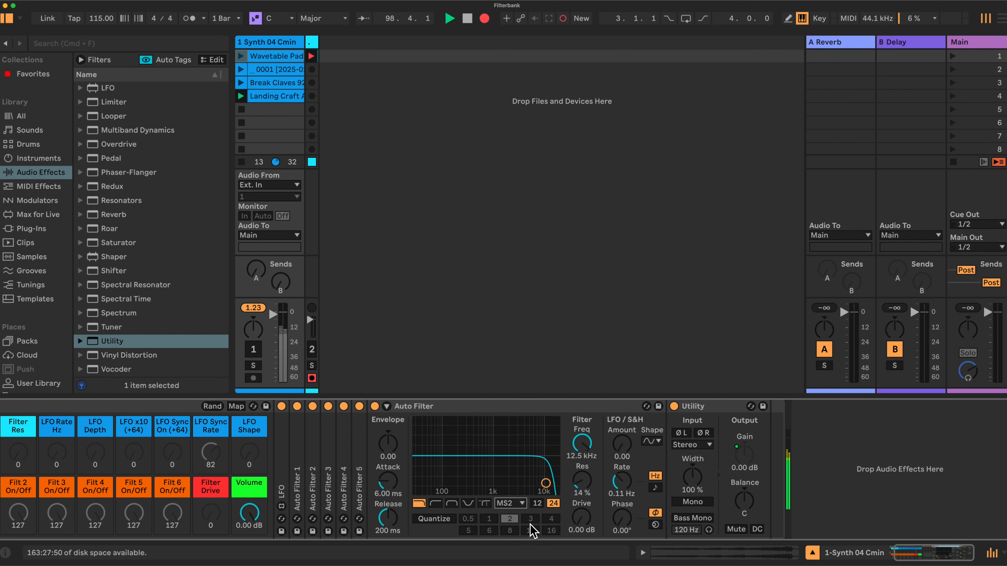
click(537, 503)
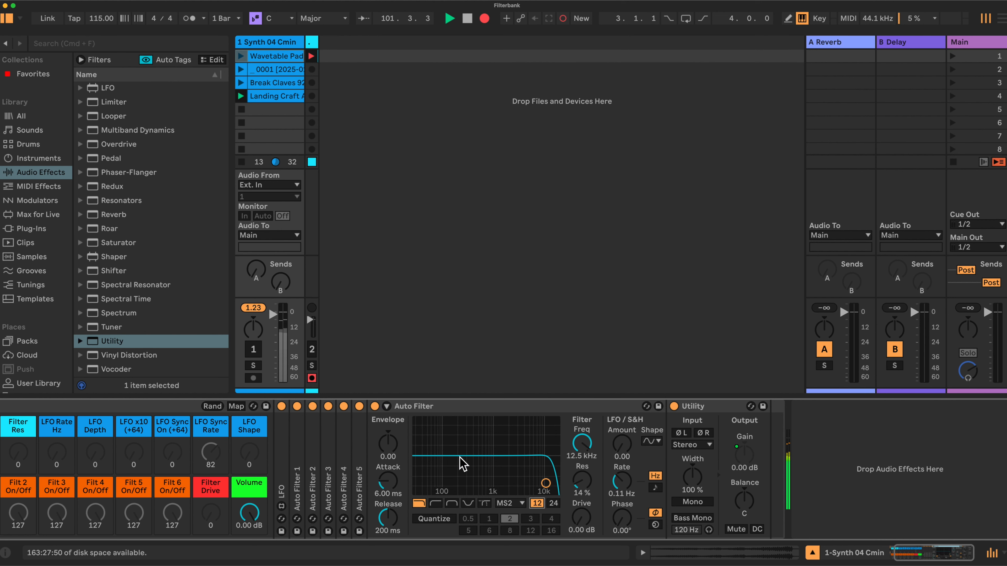
double_click(514, 411)
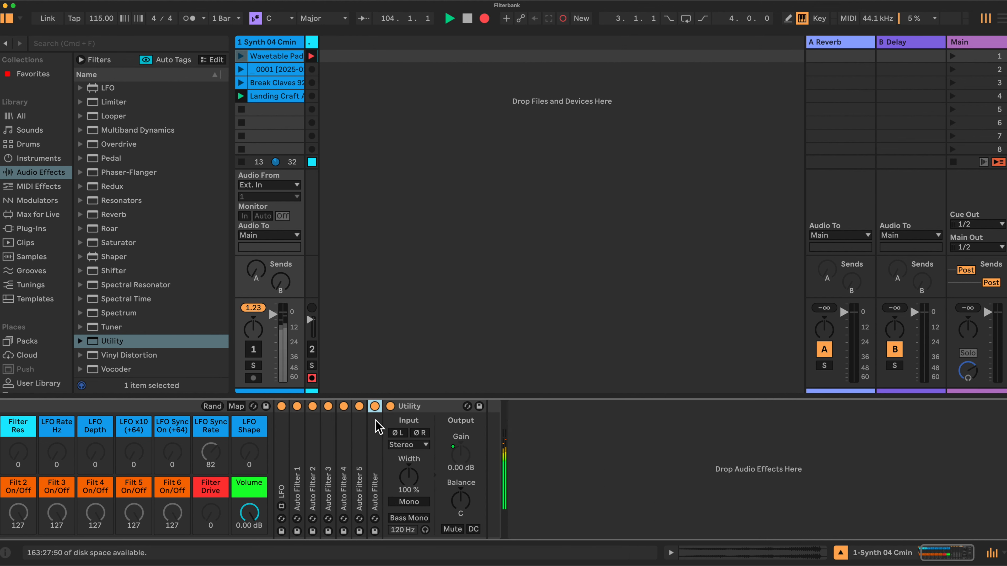
Step: Enter the macro mapping view, unfold Auto Filter 1 and the LFO, and map the LFO to Auto Filter 1's frequency
click(236, 407)
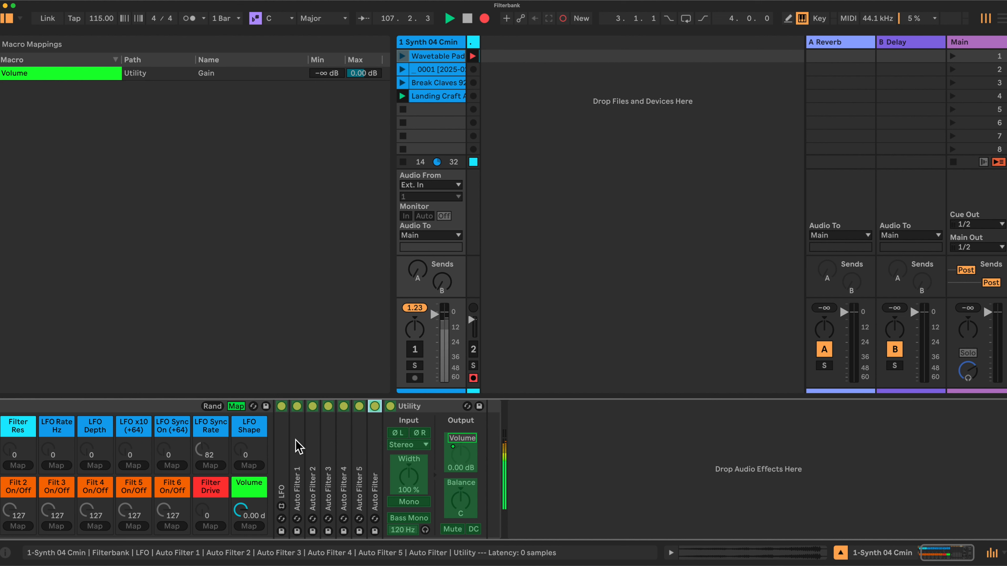
double_click(298, 446)
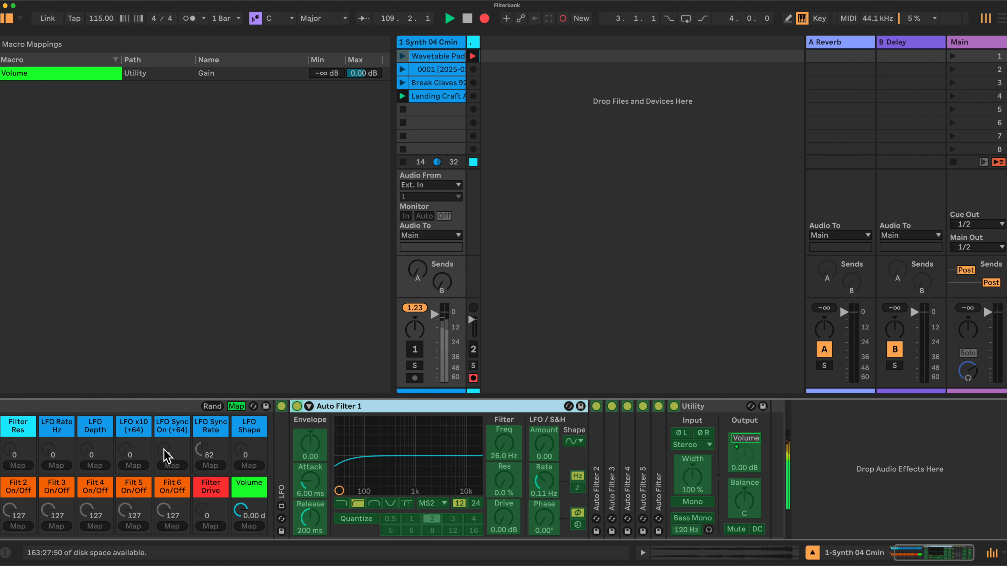
double_click(281, 450)
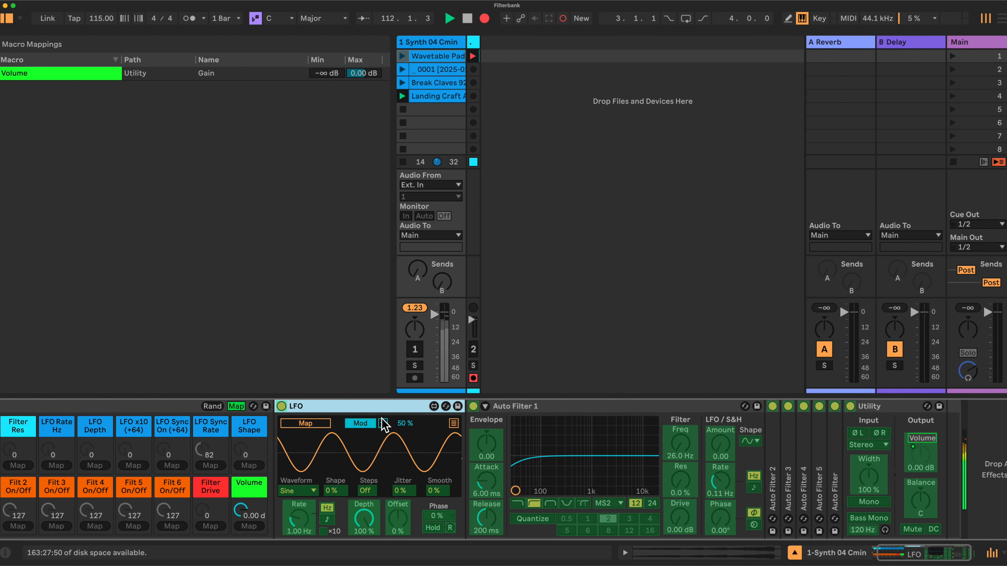
click(311, 424)
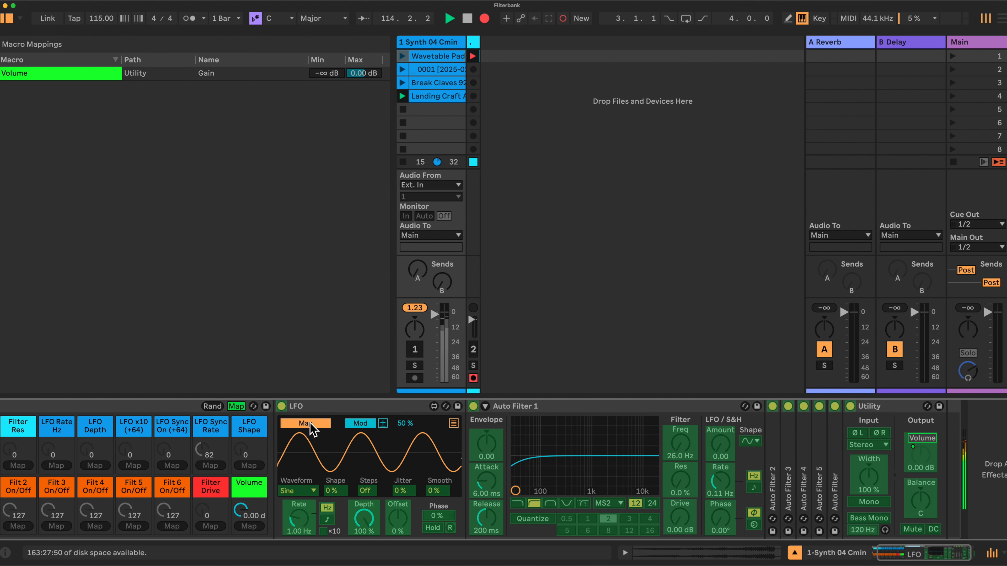
click(679, 444)
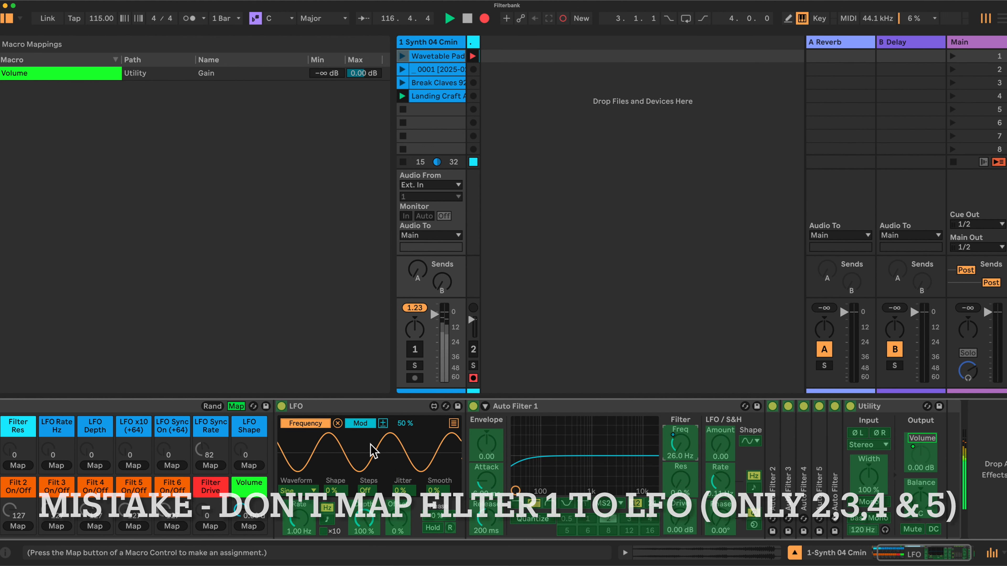
Step: Expand the LFO's list of mapping slots, fold Auto Filter 1, and unfold Auto Filters 2, 3, 4 and 5
click(453, 424)
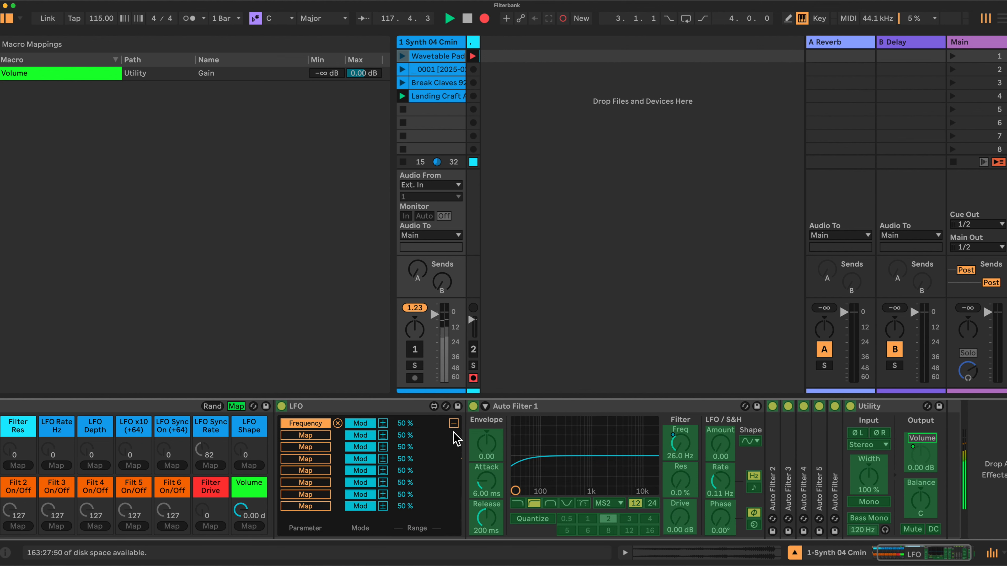
double_click(642, 407)
double_click(484, 461)
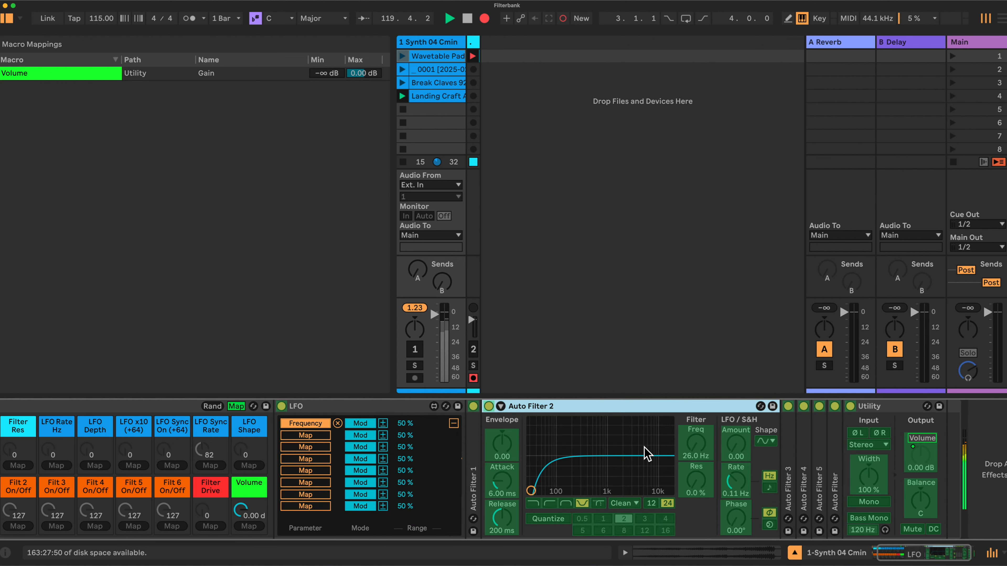
double_click(787, 447)
scroll(864, 450, right, 10)
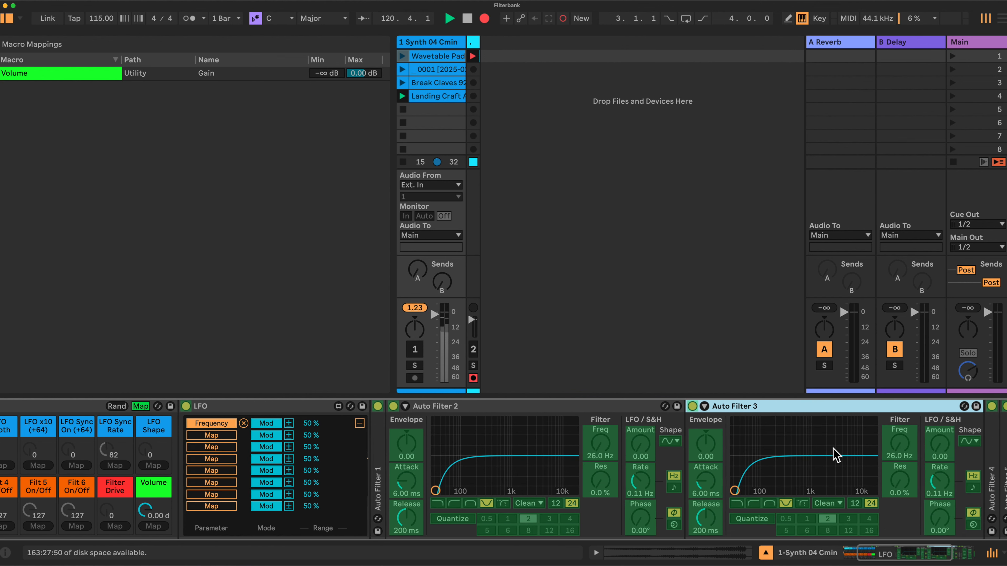
double_click(771, 470)
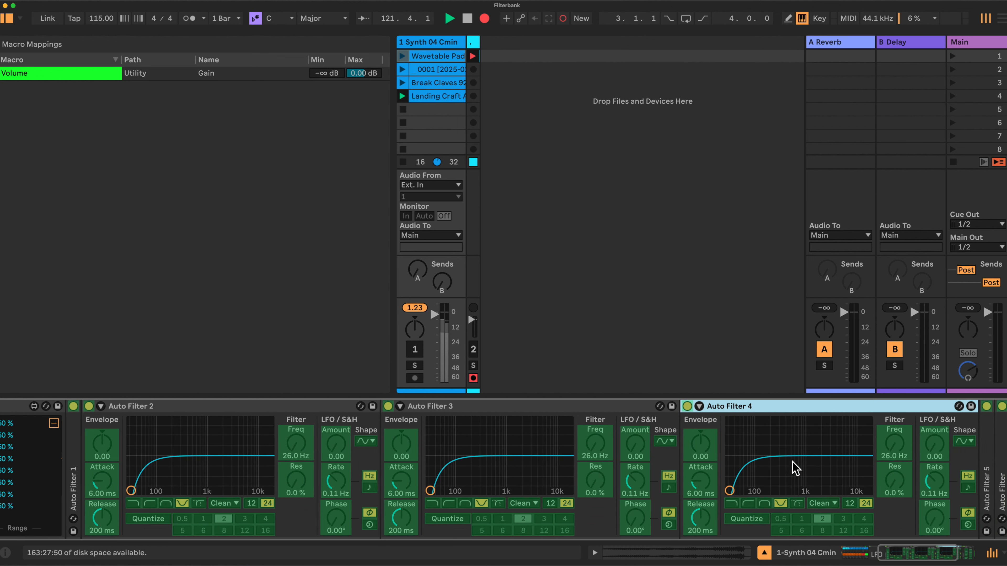
double_click(793, 468)
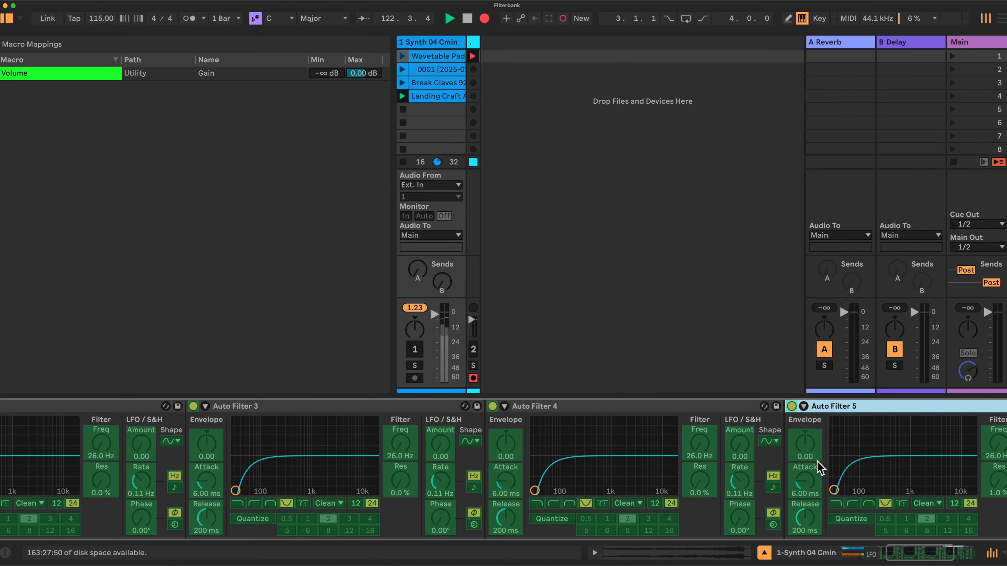
double_click(833, 468)
scroll(490, 445, left, 15)
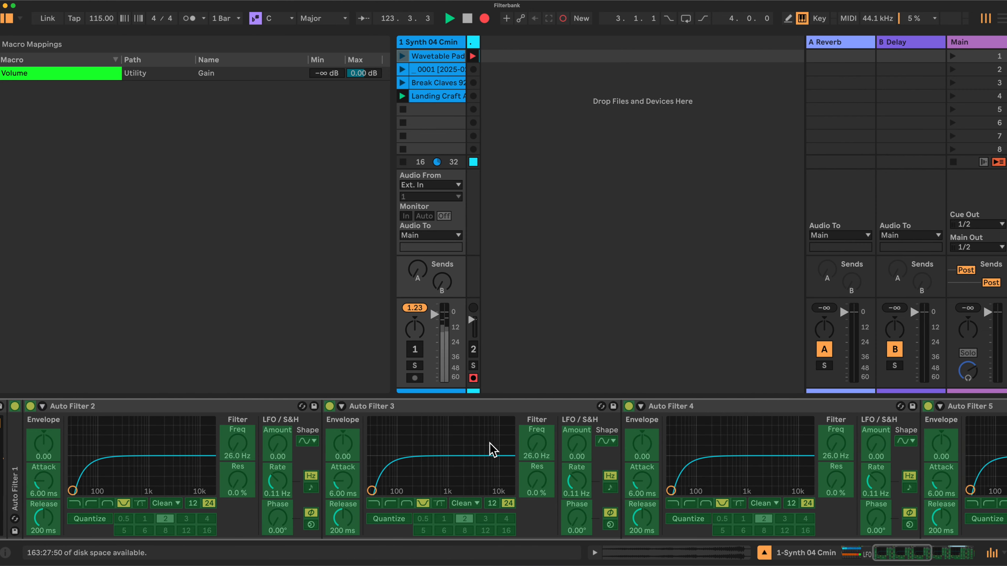
Step: Map the LFO's second mapping slot to Auto Filter 2's frequency, and fold Auto Filter 2
scroll(575, 447, right, 5)
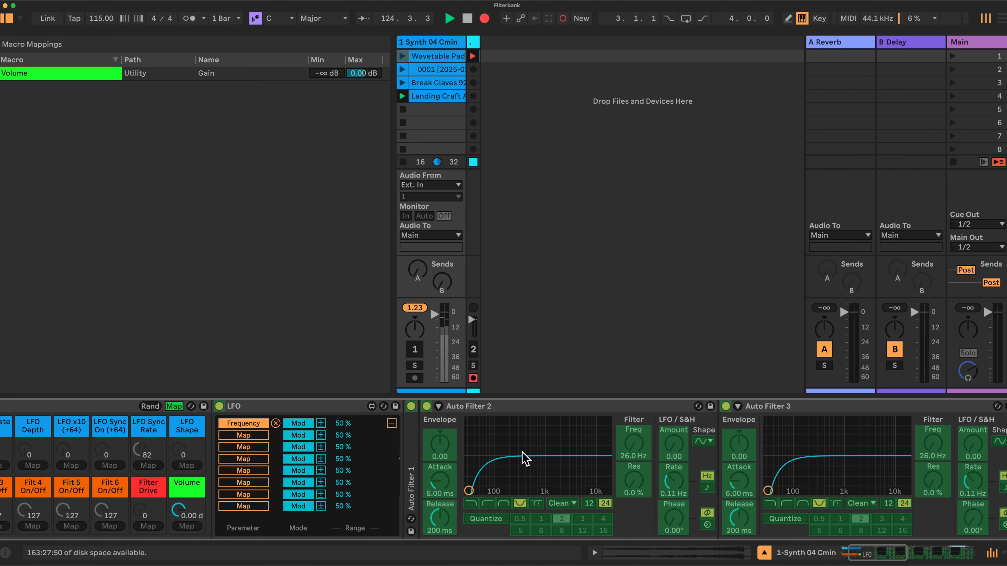
click(244, 436)
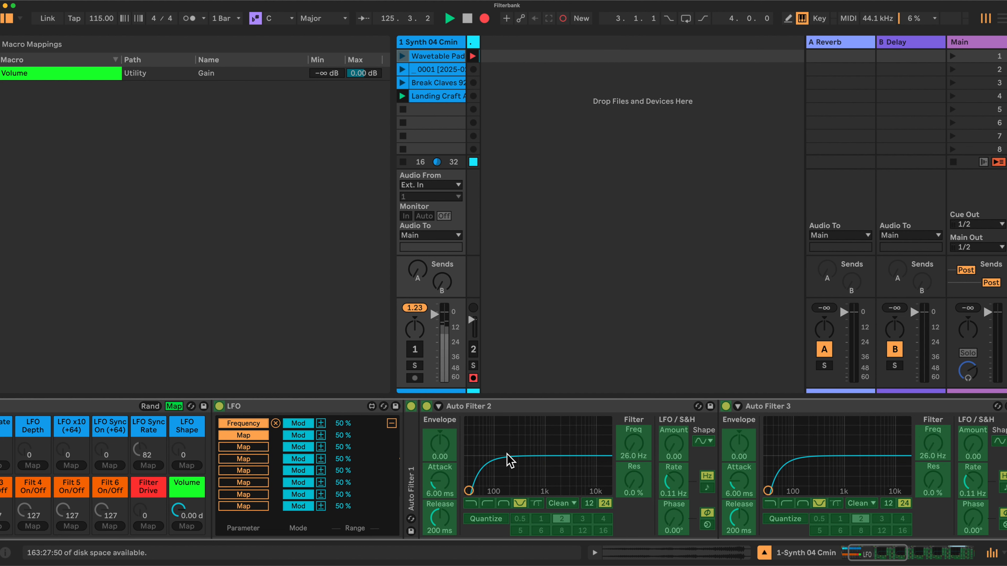
click(635, 445)
scroll(612, 474, right, 10)
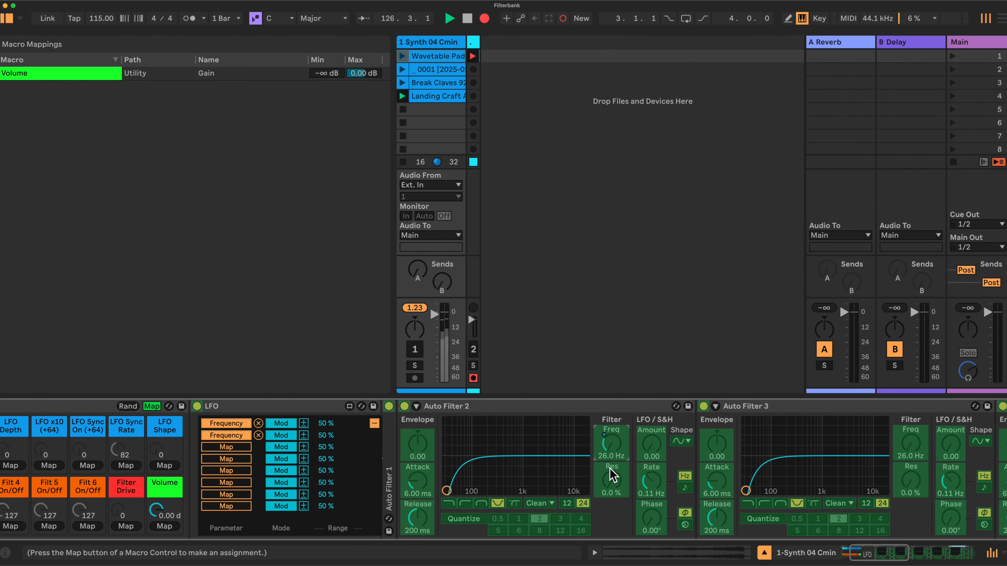
double_click(396, 406)
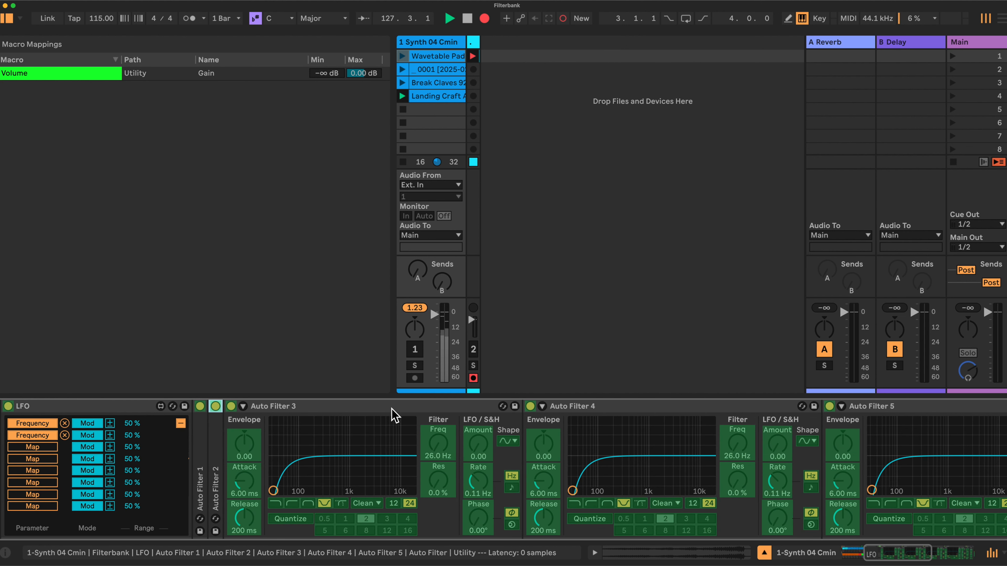
Step: Map the LFO's third and fourth slots to the frequencies of Auto Filters 3 and 4, folding each filter once mapped
click(20, 448)
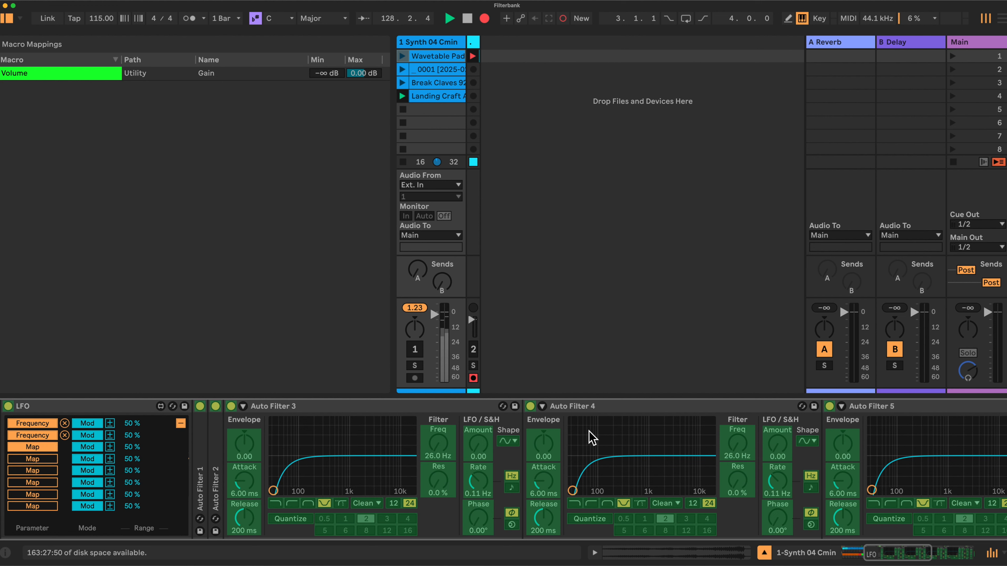
click(438, 443)
double_click(318, 408)
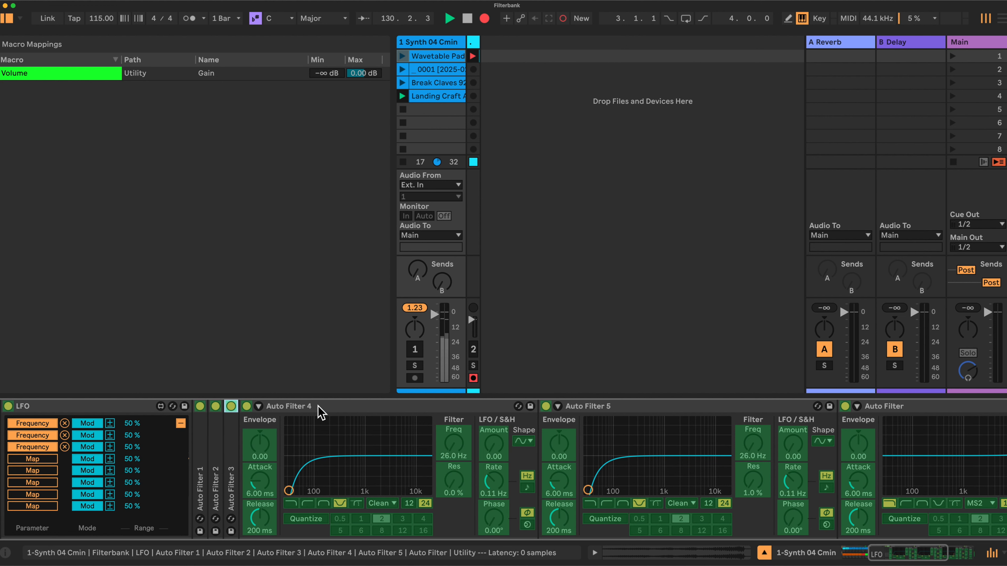
click(32, 459)
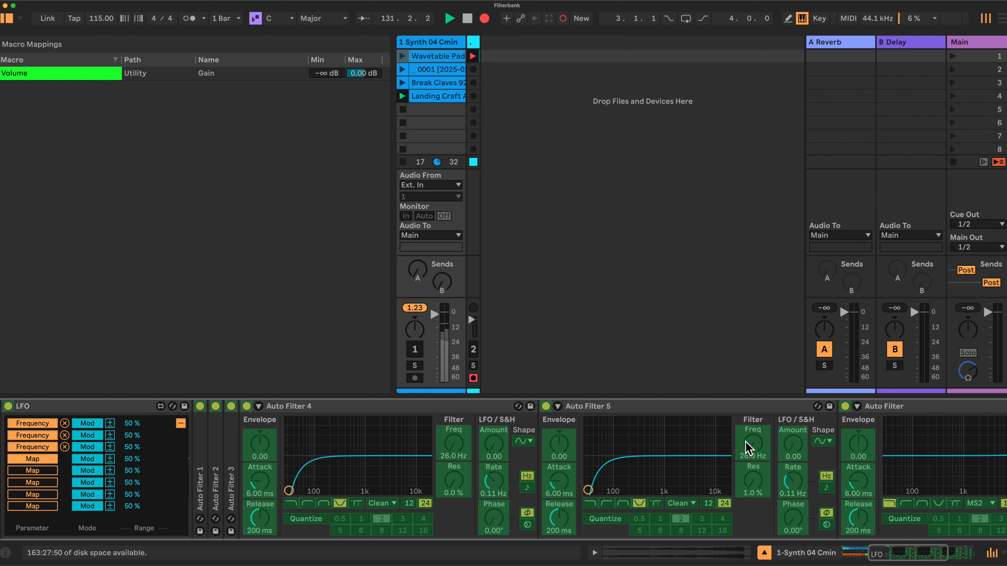
click(452, 443)
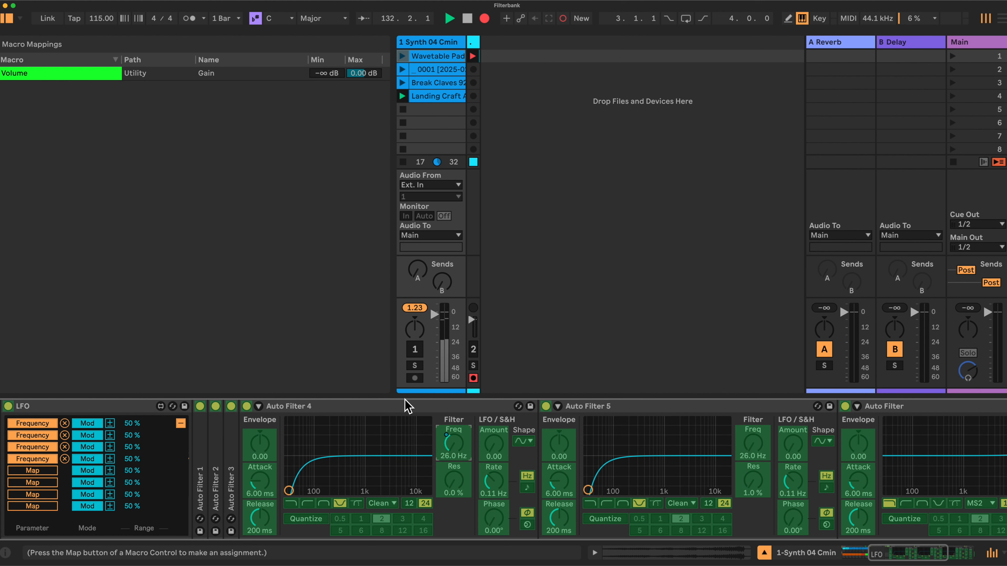
double_click(408, 407)
Step: Map the LFO's fifth slot to Auto Filter 5's frequency, and collapse the LFO's list of mapping slots
click(45, 471)
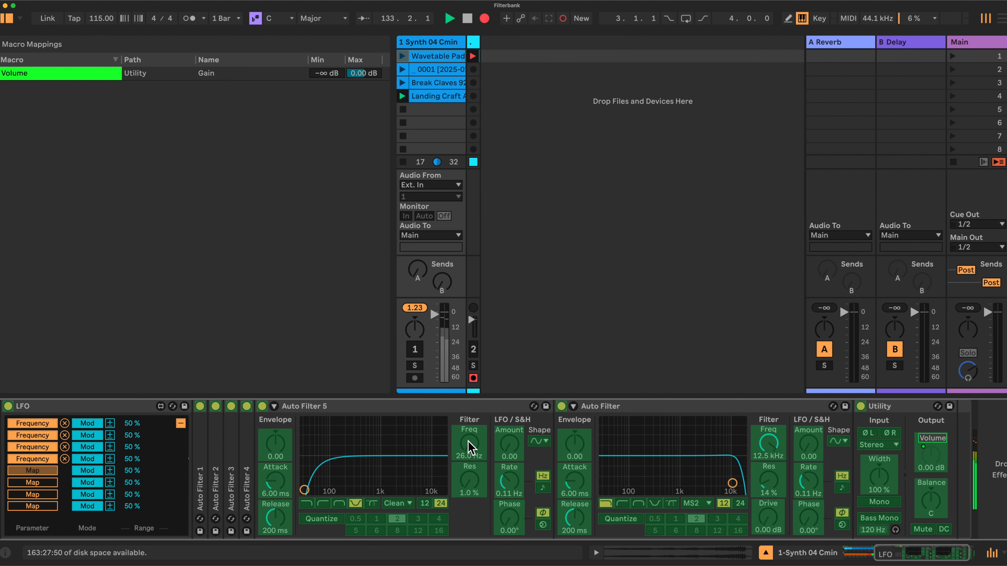
click(471, 448)
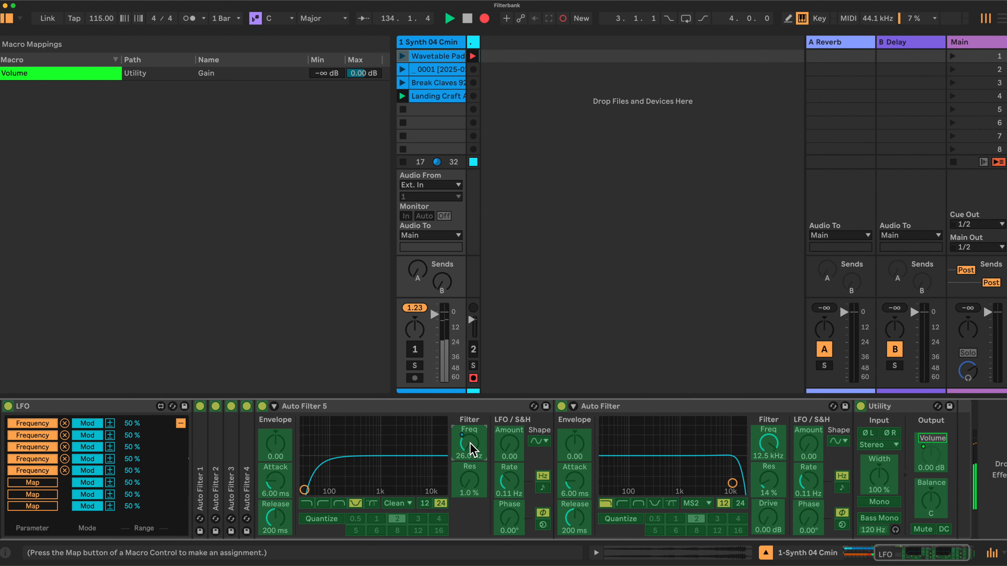
click(180, 424)
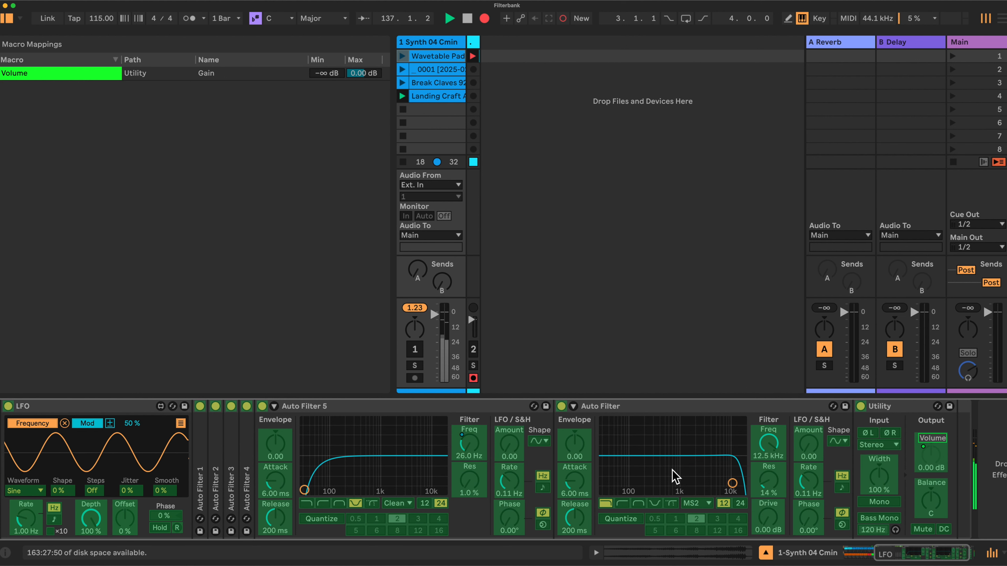
Step: Map the LFO's rate to the LFO Rate Hz macro and its waveform to the LFO Shape macro
scroll(663, 472, left, 5)
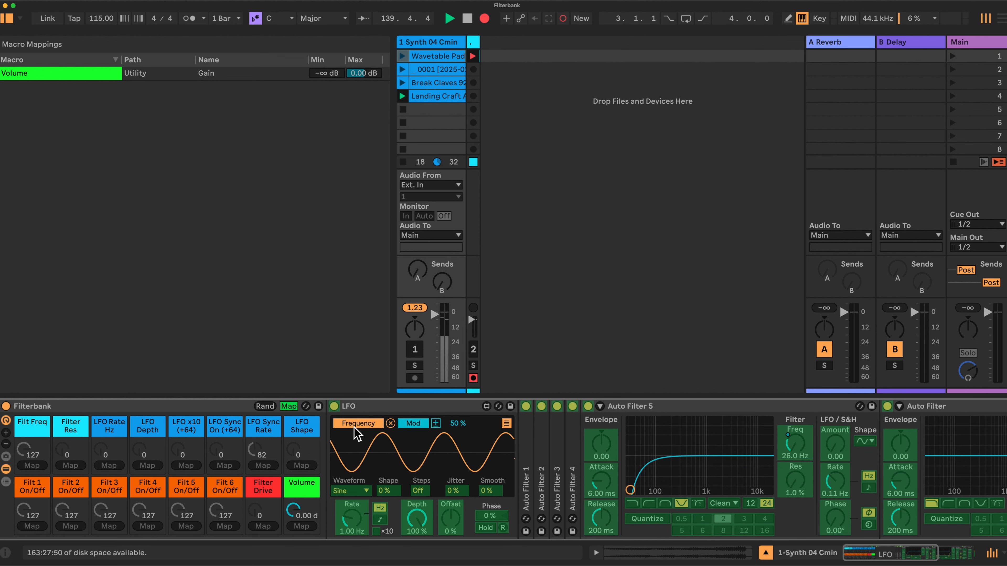
click(288, 406)
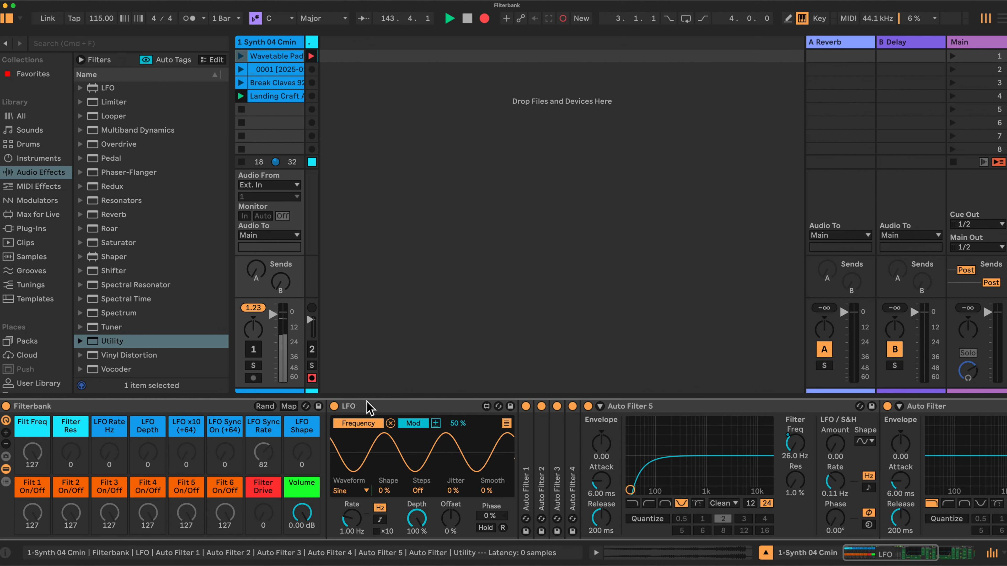
click(289, 406)
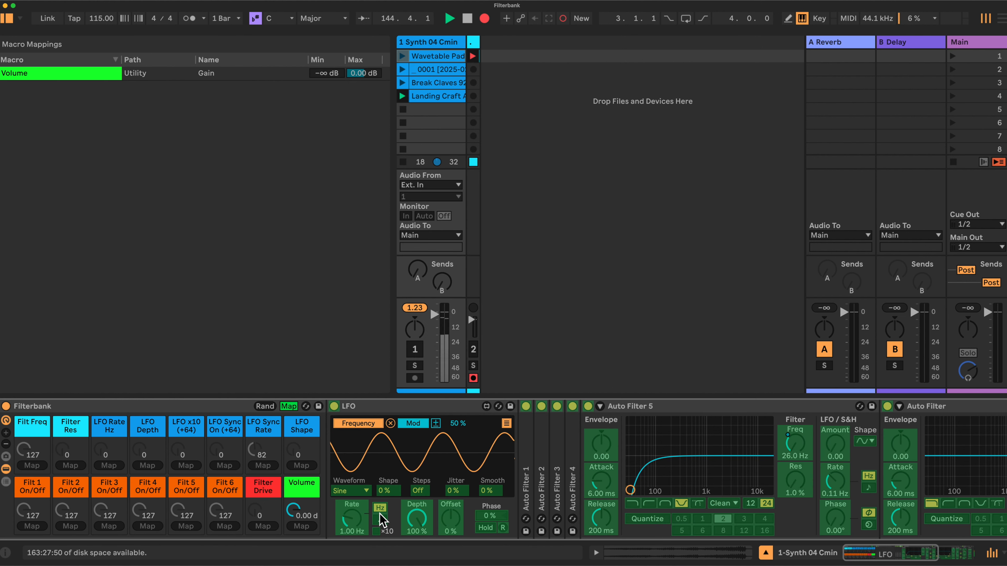
click(352, 522)
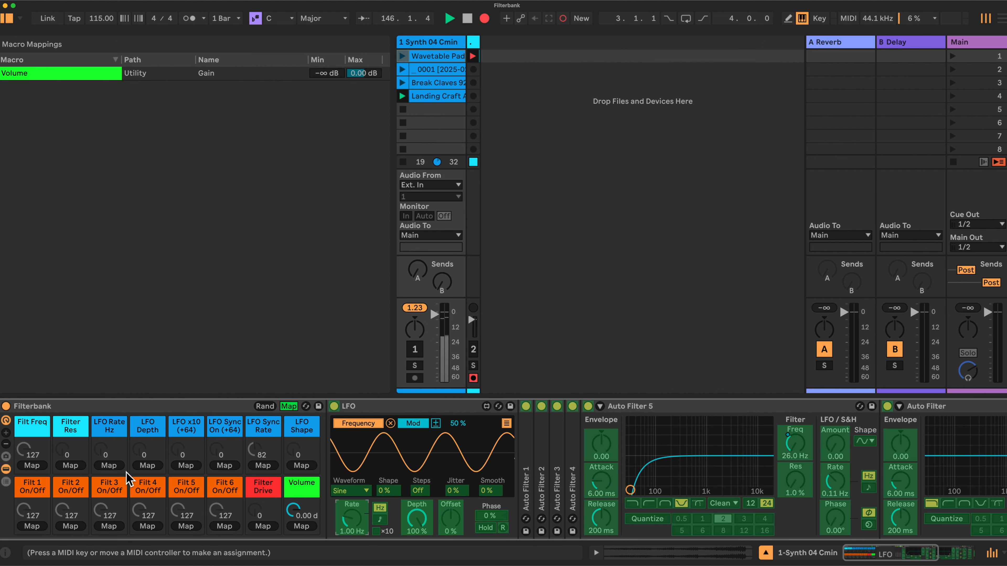
click(109, 465)
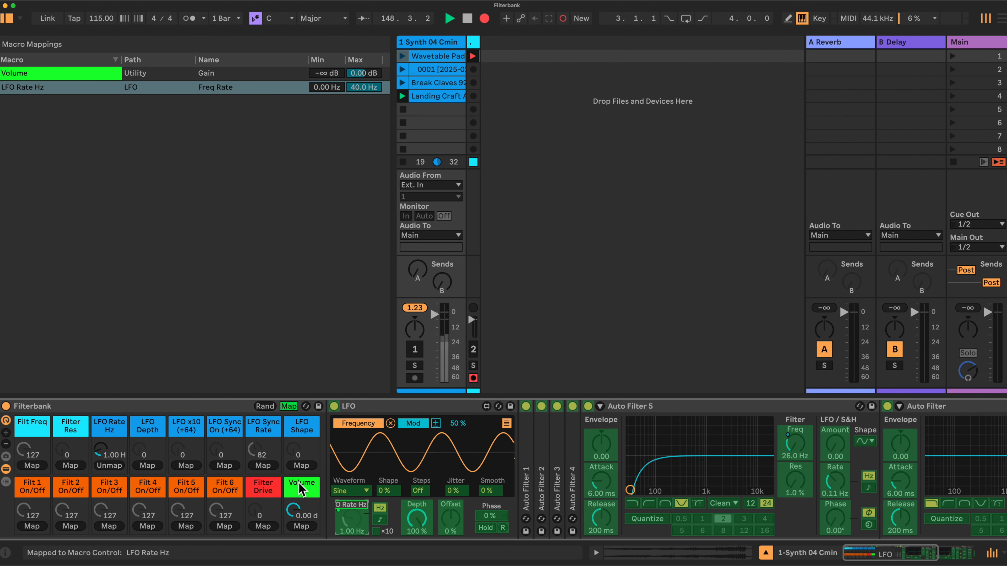
click(345, 493)
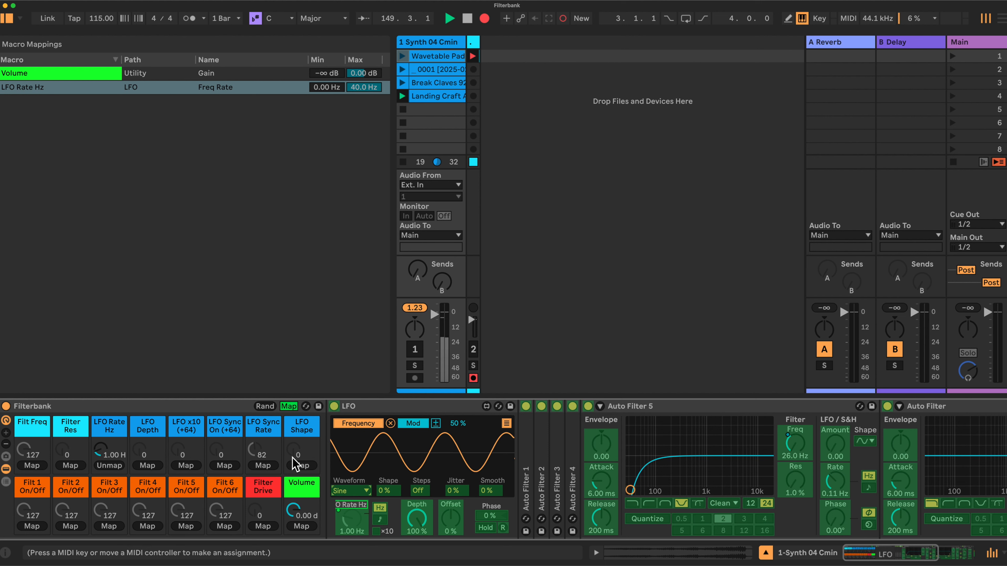
click(301, 466)
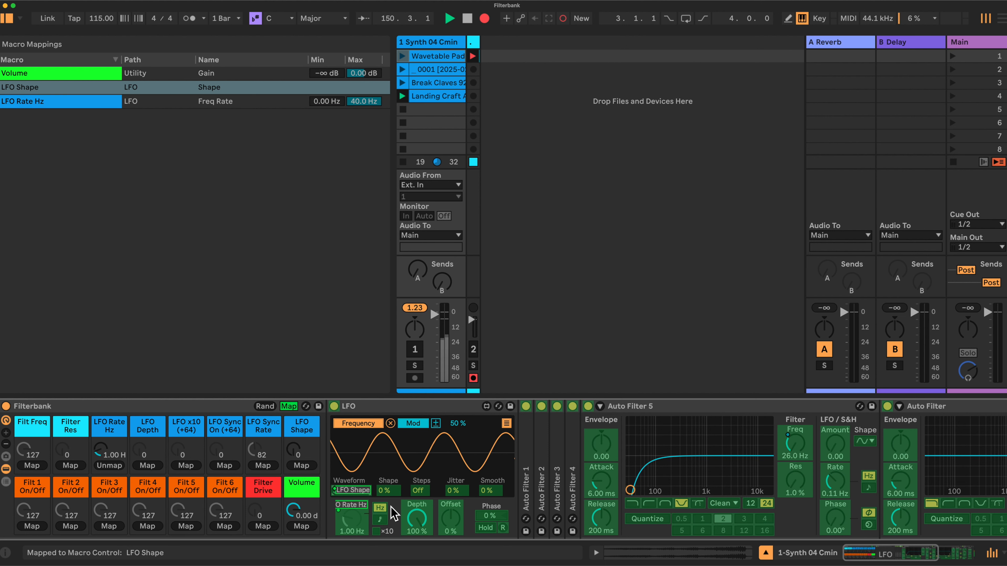
Step: Map the LFO's depth to the LFO Depth macro and its x10 switch to the LFO x10 (+64) macro
click(416, 518)
click(153, 467)
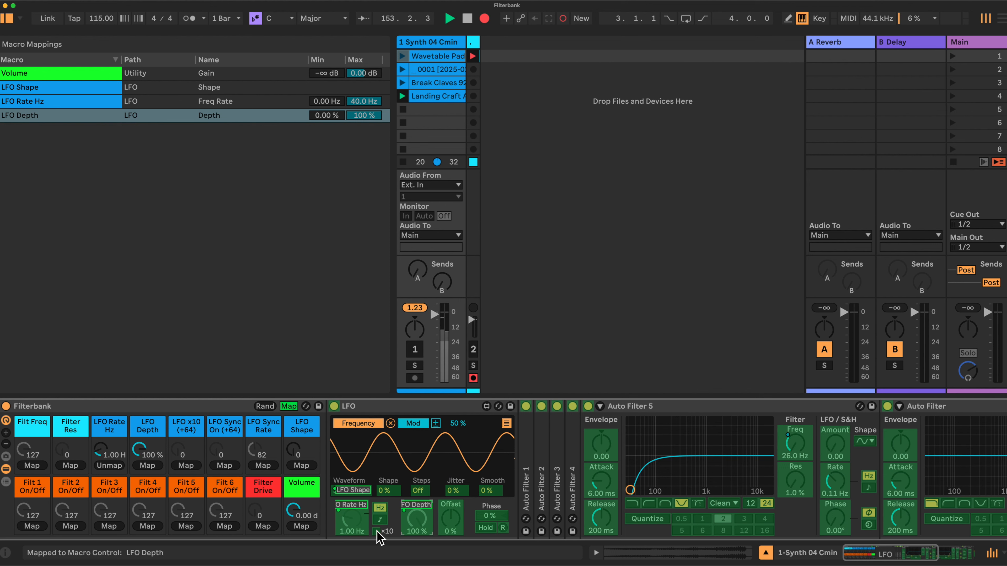
click(189, 467)
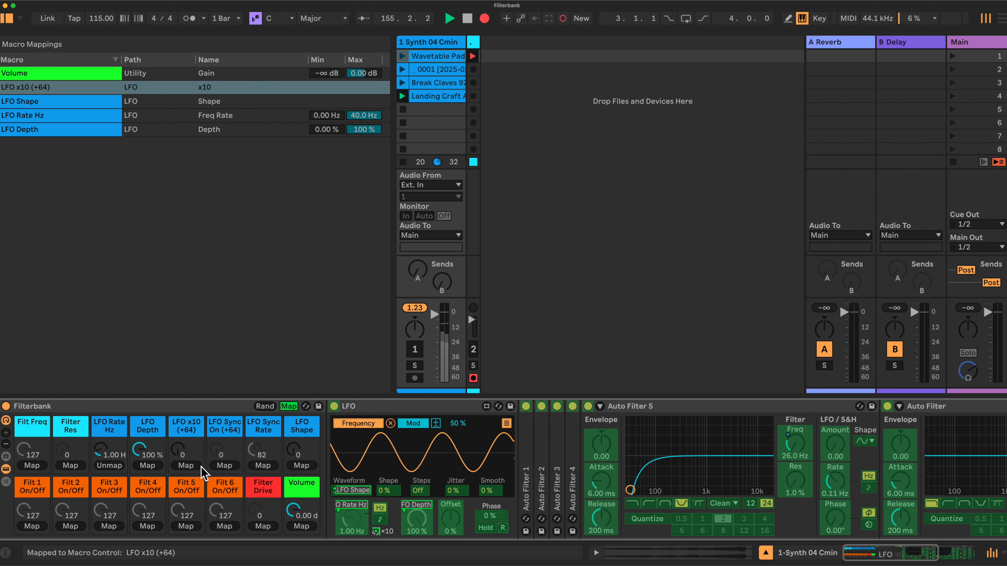
Step: Switch the LFO to tempo-synced rate and map its time mode to the LFO Sync On (+64) macro
click(288, 406)
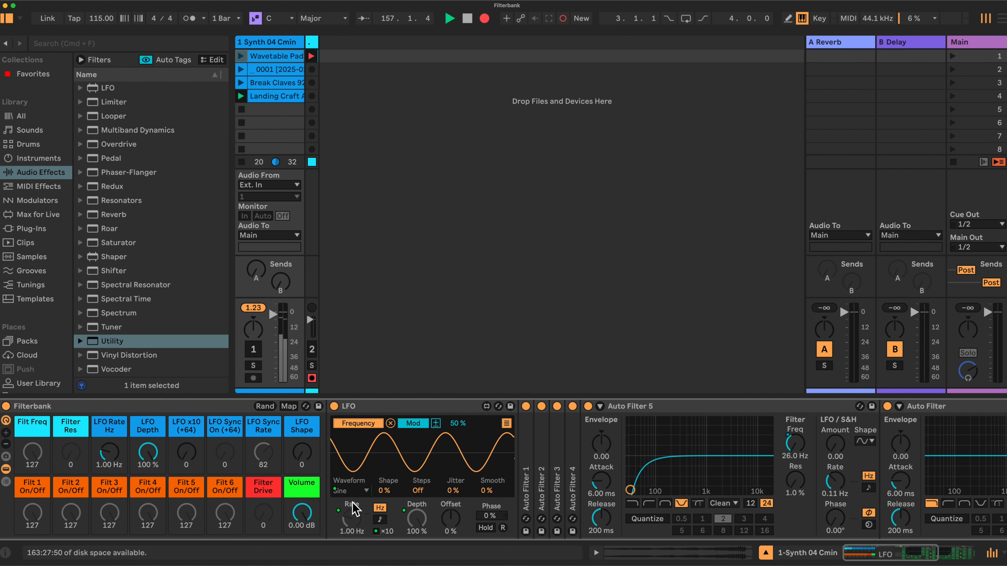
click(380, 519)
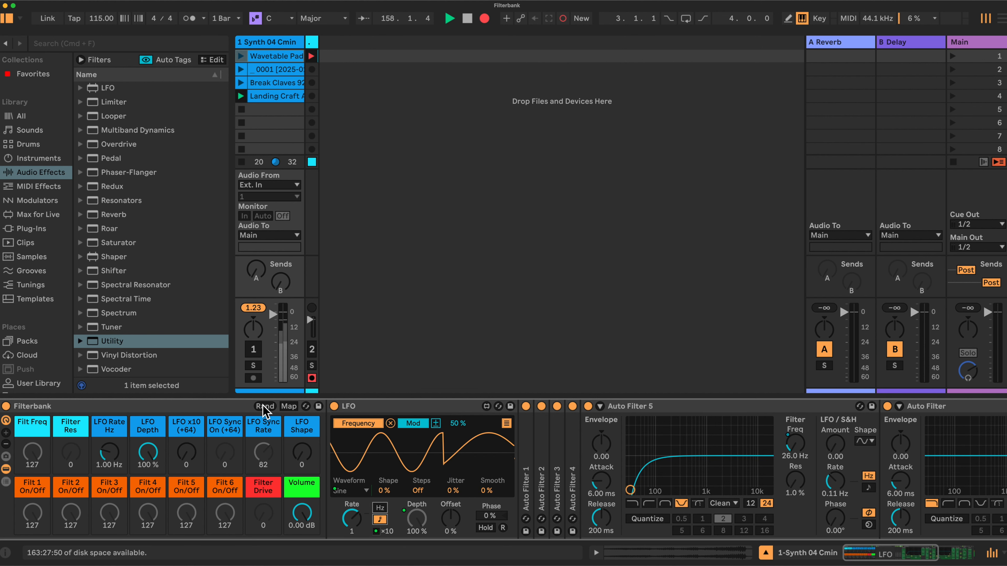
click(288, 407)
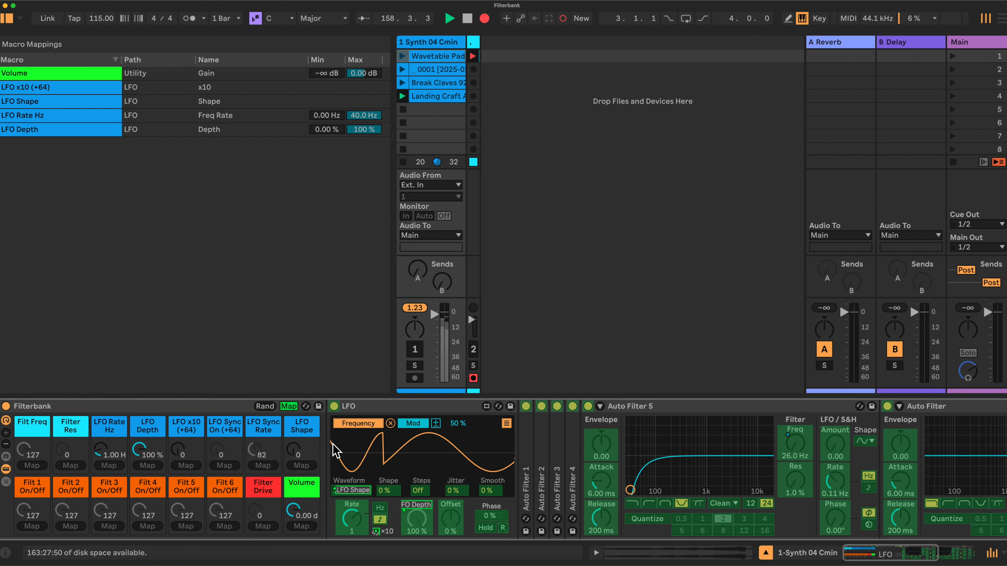
click(379, 520)
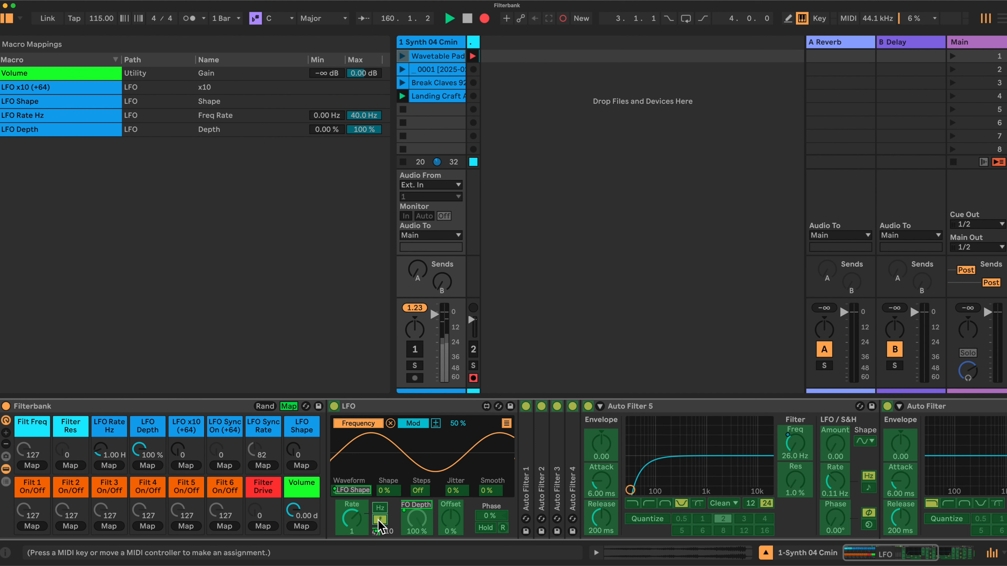
click(224, 465)
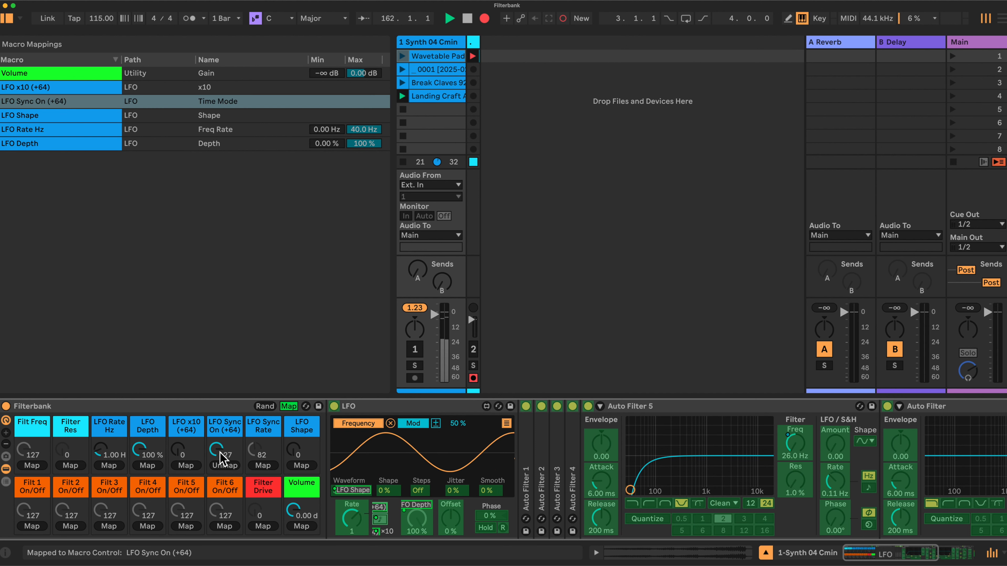
Step: Leave macro mapping and try out the LFO Sync On (+64) and LFO Sync Rate macro knobs
click(288, 407)
drag(225, 452, 225, 416)
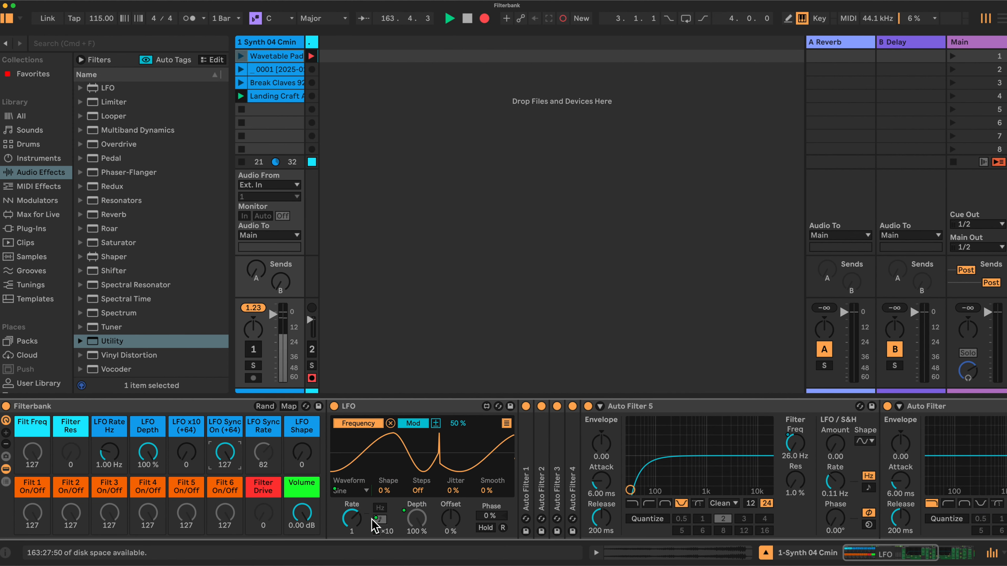
drag(237, 473, 225, 420)
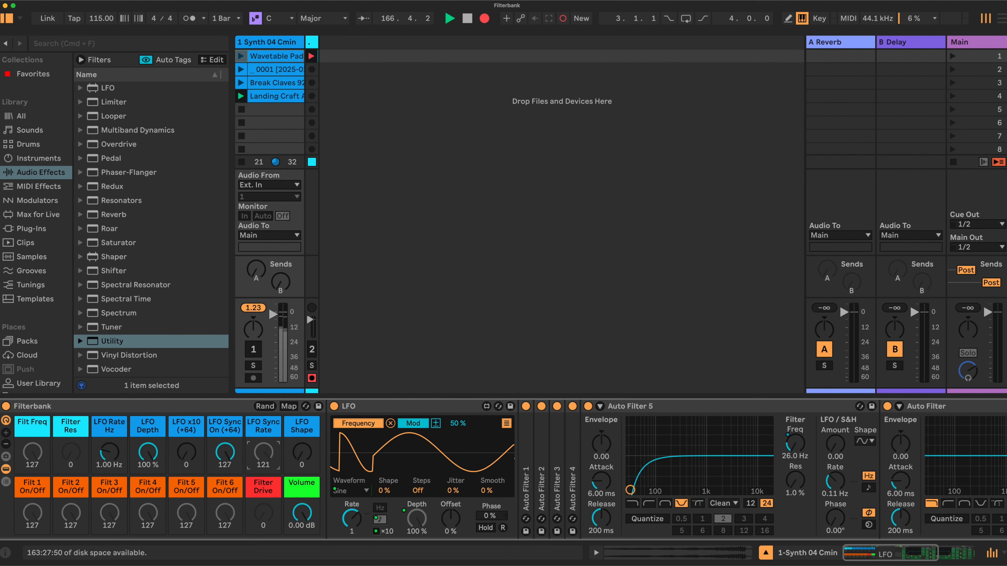
drag(264, 452, 263, 420)
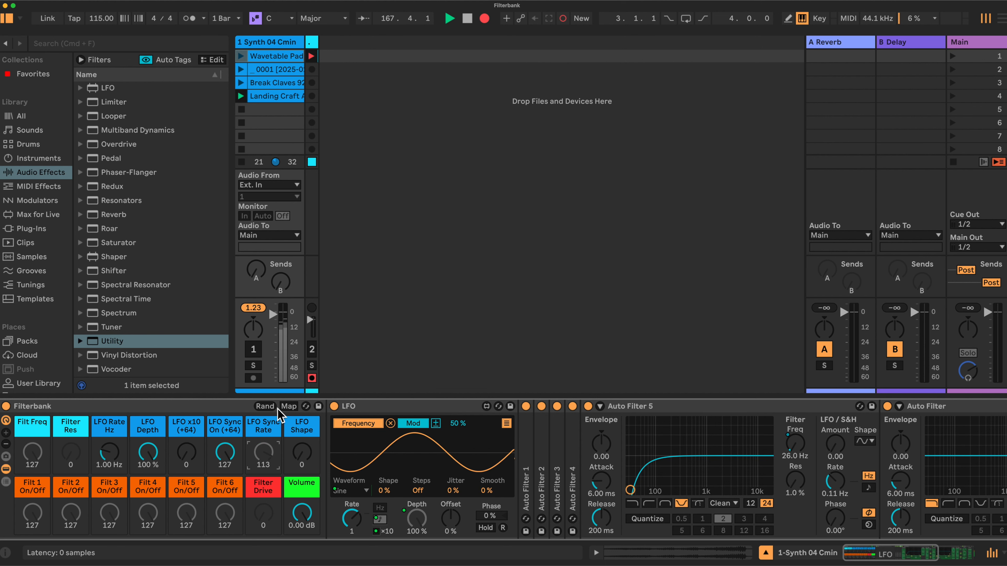
click(288, 406)
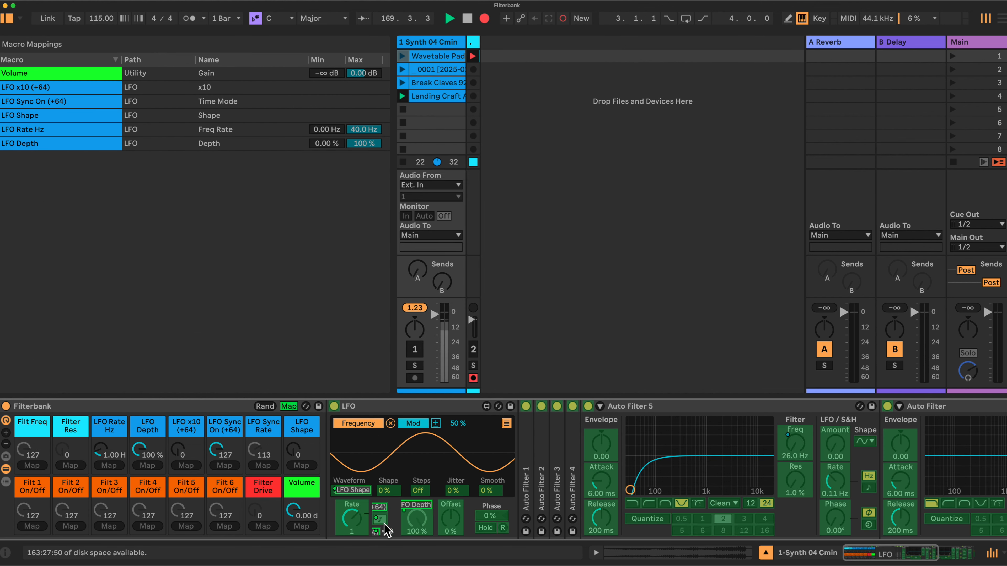
click(288, 406)
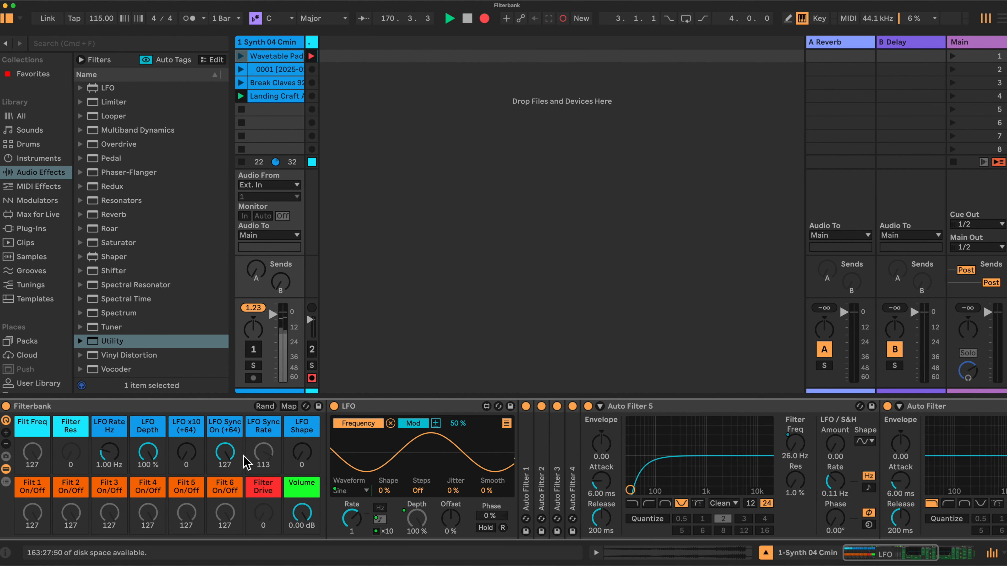
click(222, 452)
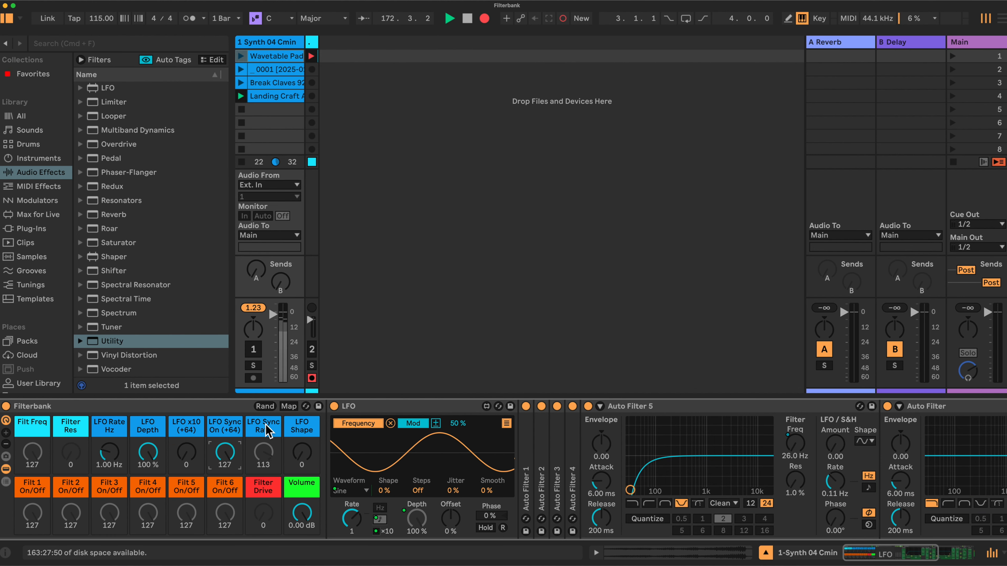
Step: Map the LFO's synced rate to the LFO Sync Rate macro, leave macro mapping, and turn that macro down to 46
click(288, 406)
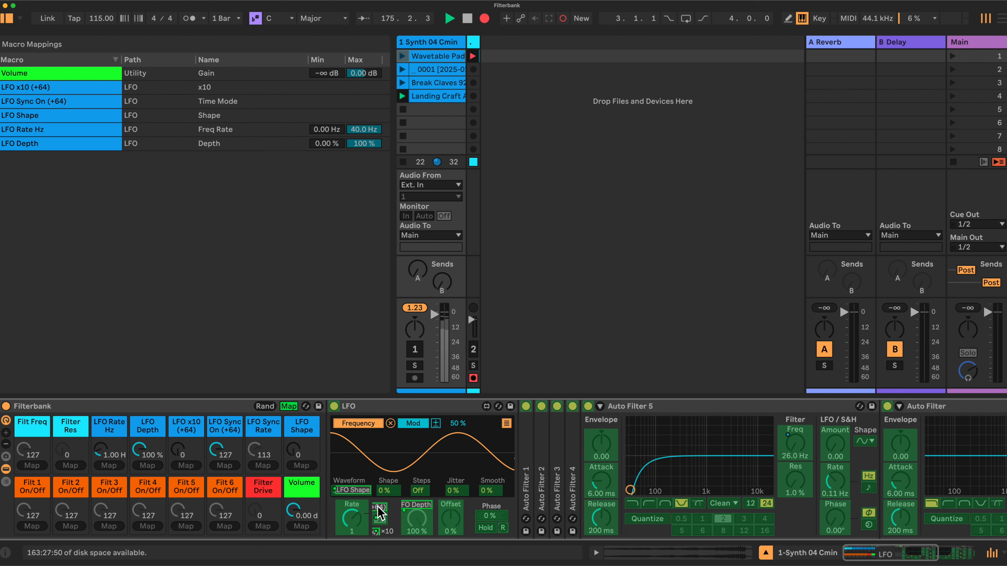
click(351, 516)
click(265, 466)
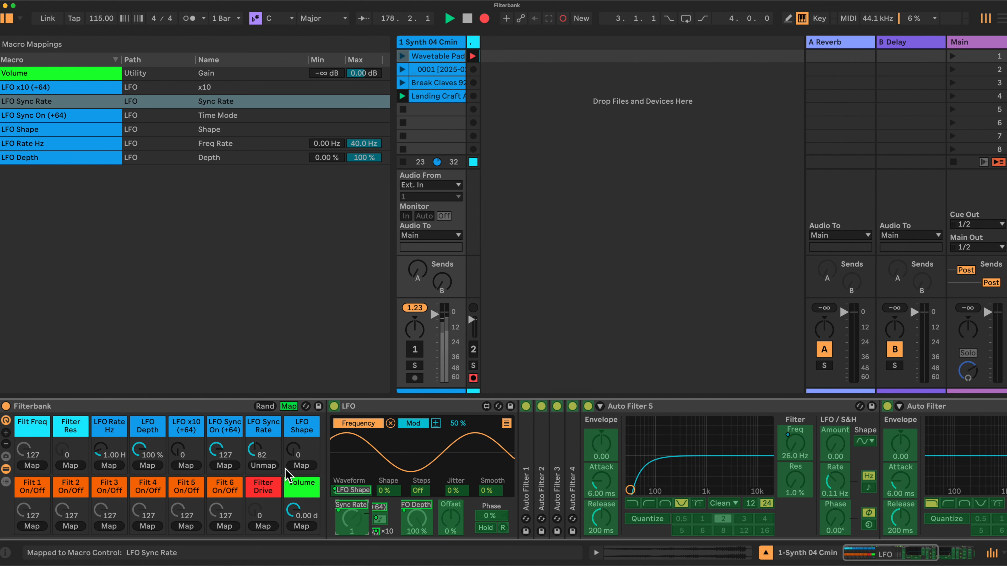
click(289, 406)
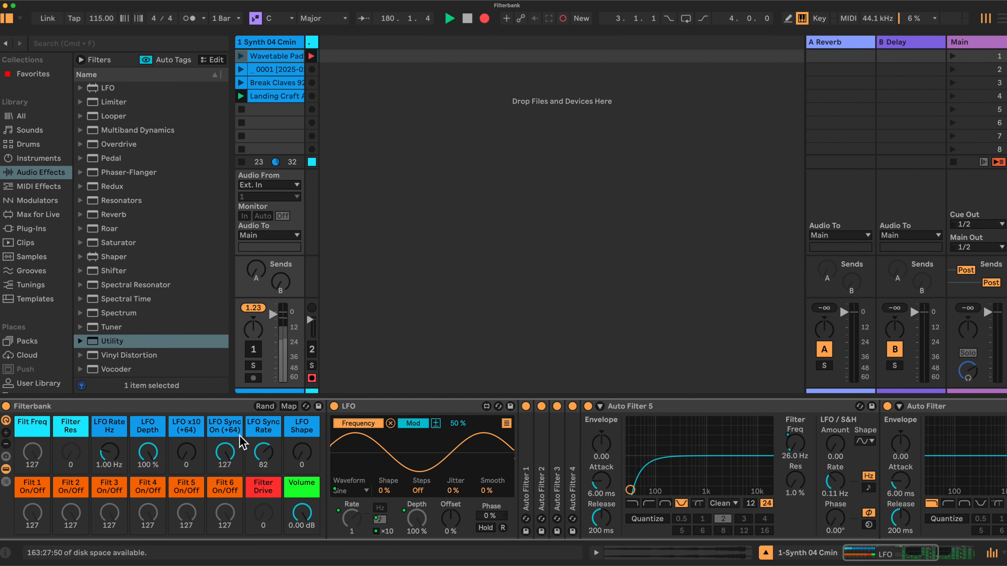
drag(262, 449, 263, 466)
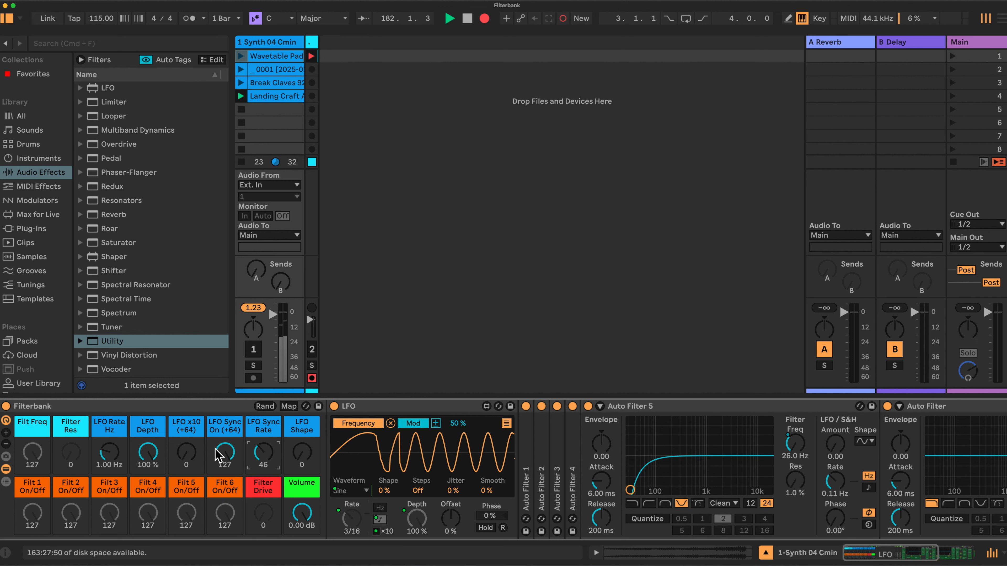
Step: Turn the LFO Sync On (+64) macro down to 0 and the LFO Rate Hz macro down to 0.00 Hz
drag(232, 456, 232, 475)
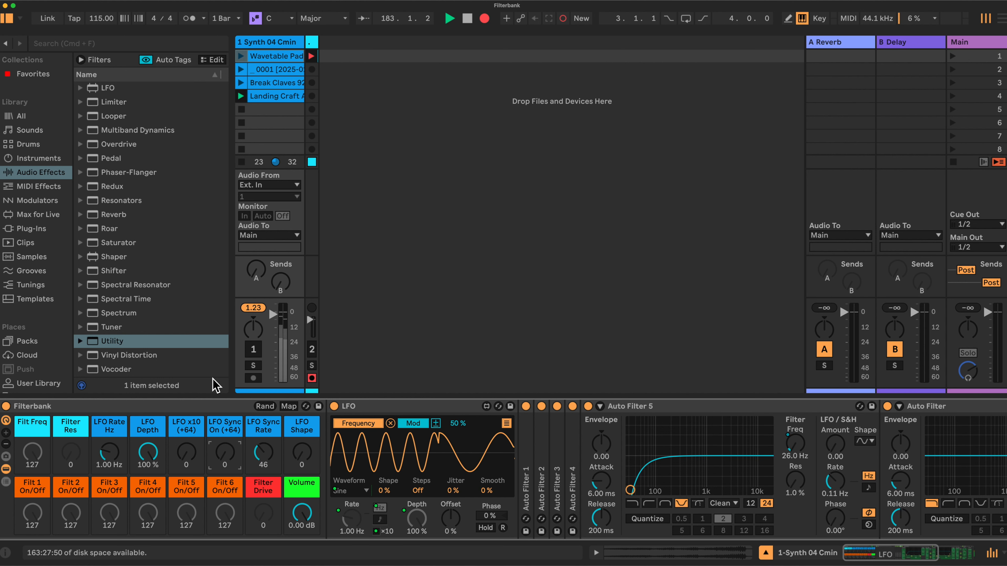
drag(106, 457, 110, 481)
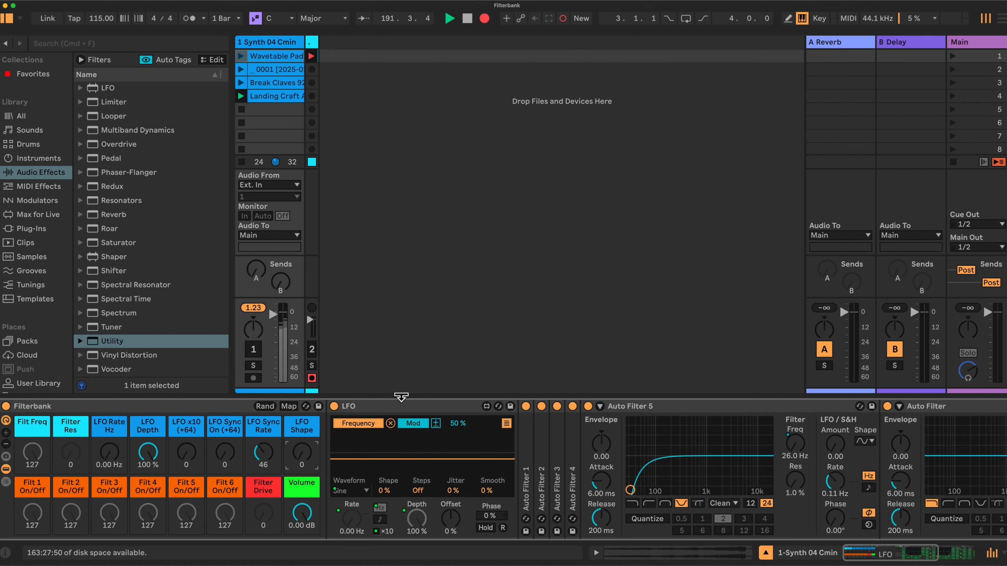
Step: Fold the LFO device and unfold Auto Filters 1 to 4 in the rack
double_click(403, 409)
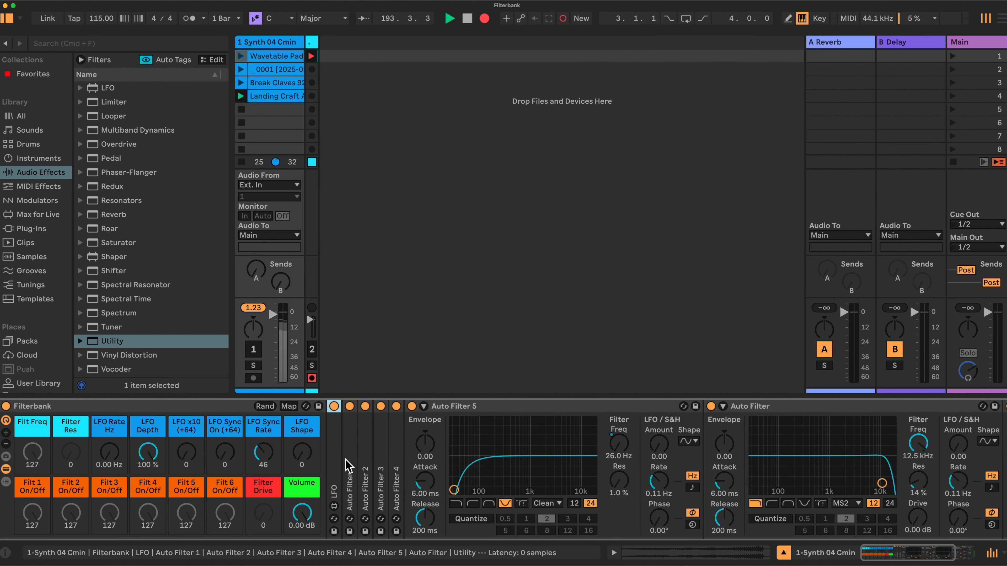
double_click(348, 466)
double_click(653, 476)
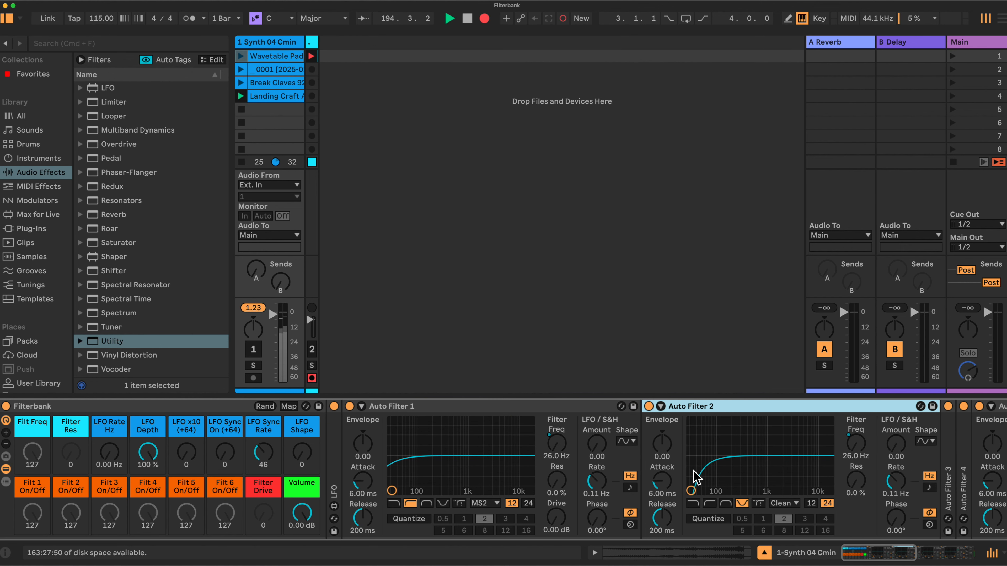
double_click(432, 468)
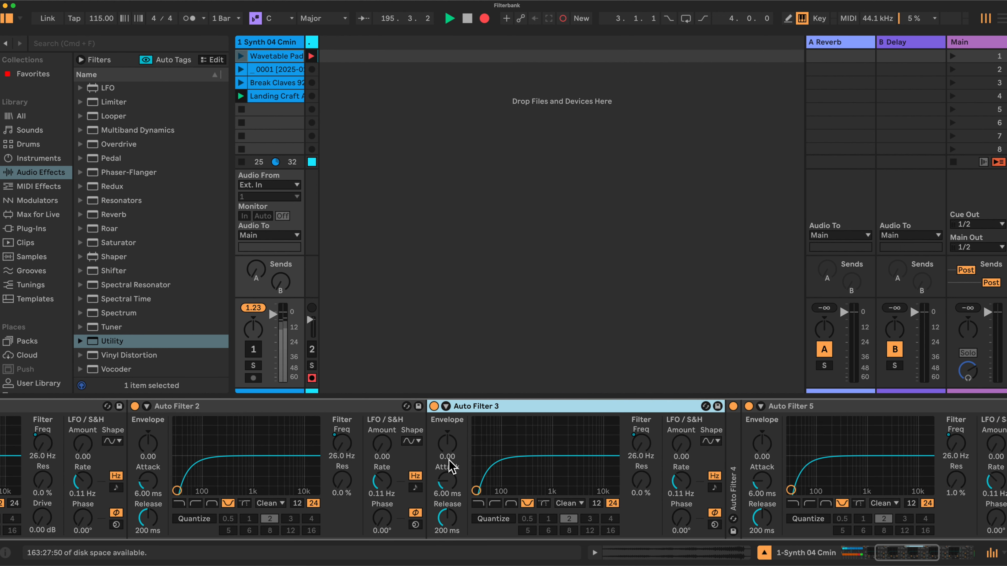
double_click(611, 474)
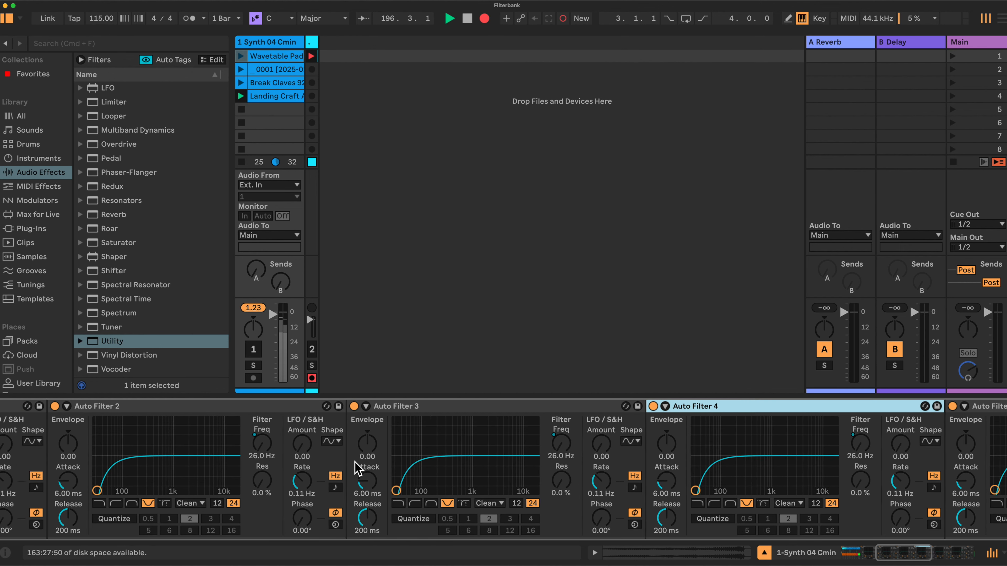
scroll(358, 467, left, 10)
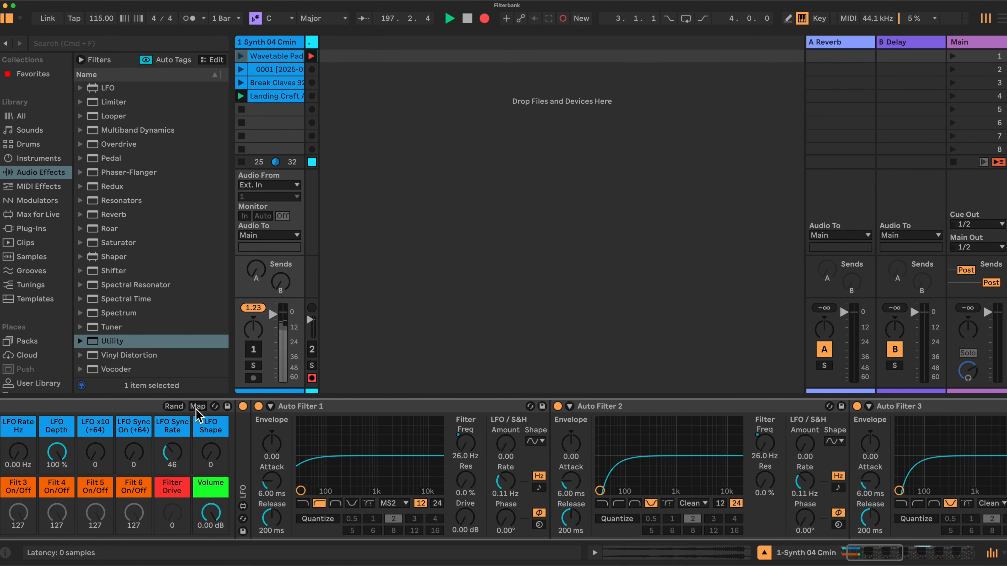
Step: Enter macro mapping, map Auto Filter 1's frequency to Filt Freq and its resonance to Filter Res, and fold the device
click(197, 406)
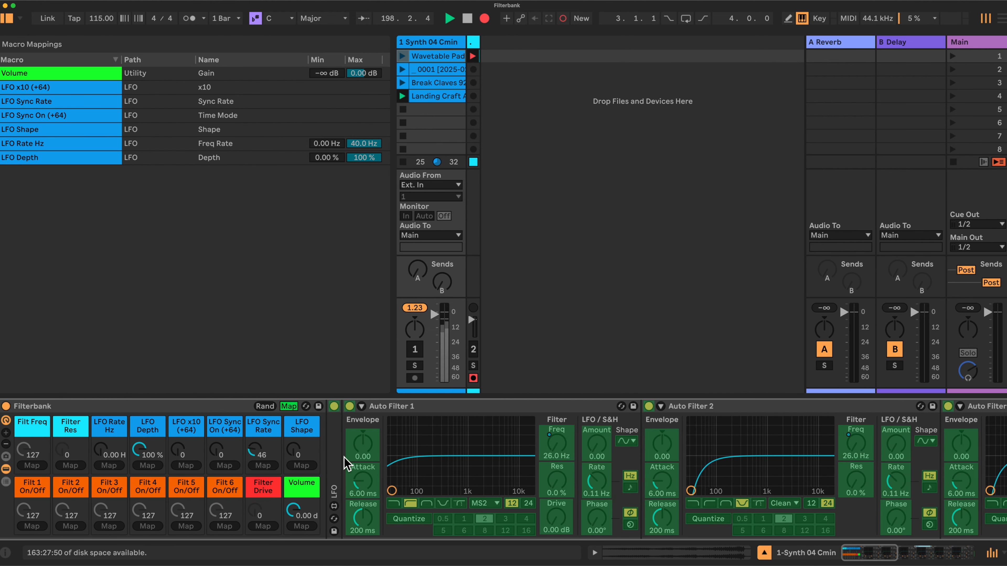
click(556, 446)
click(33, 466)
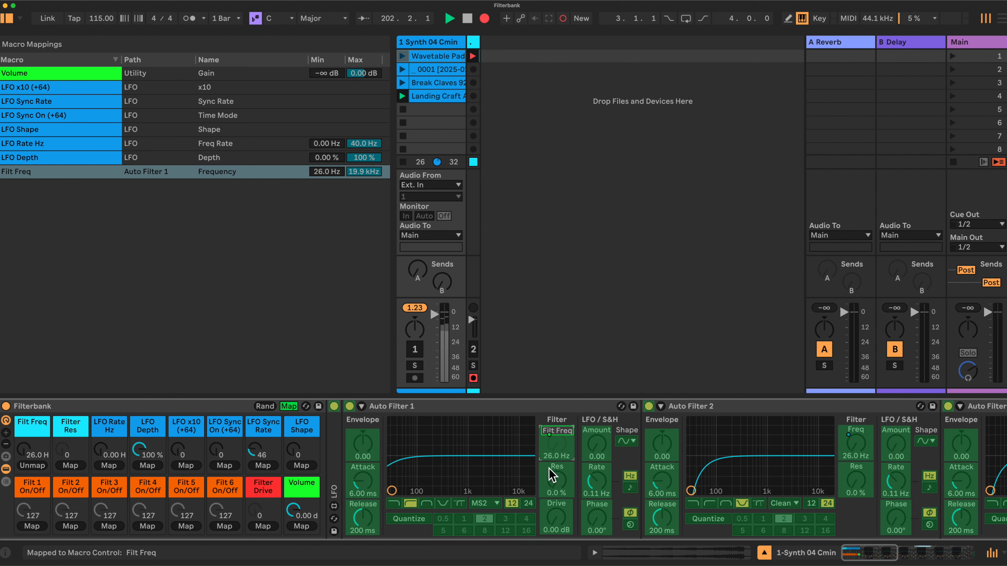
click(556, 485)
click(70, 465)
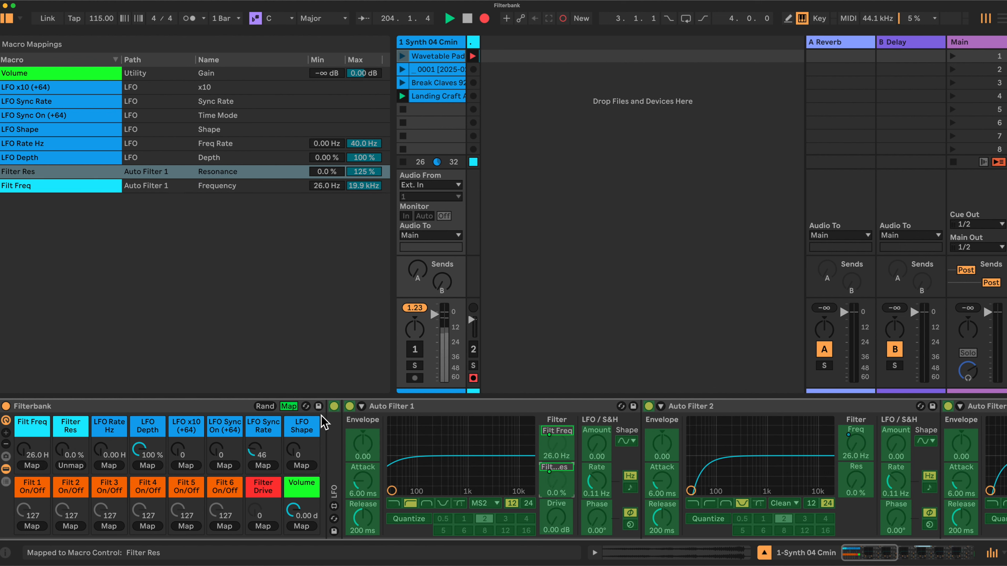
double_click(475, 408)
Step: Map Auto Filter 2's frequency to the Filt Freq macro and its resonance to Filter Res, and fold the device
click(571, 442)
click(32, 465)
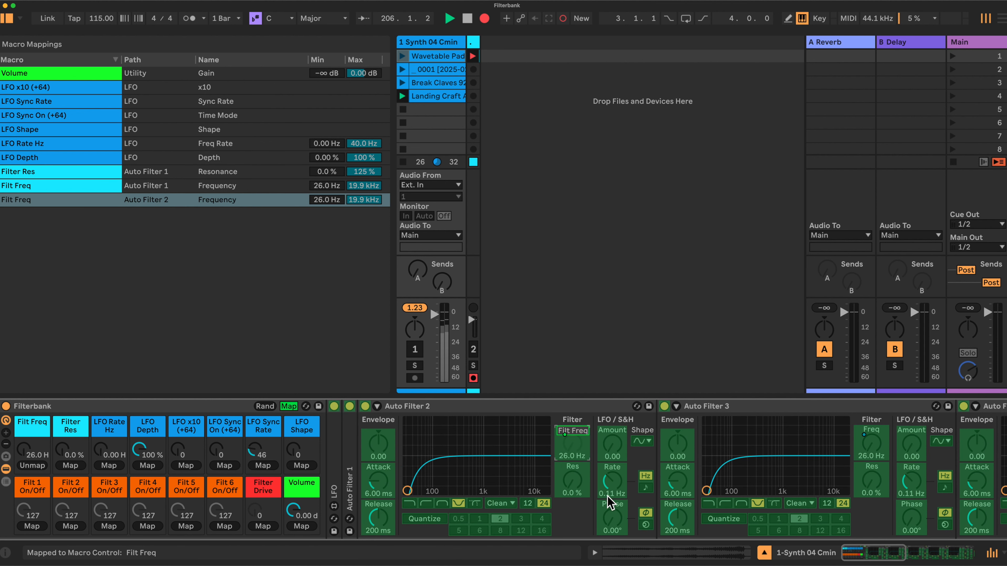
click(572, 482)
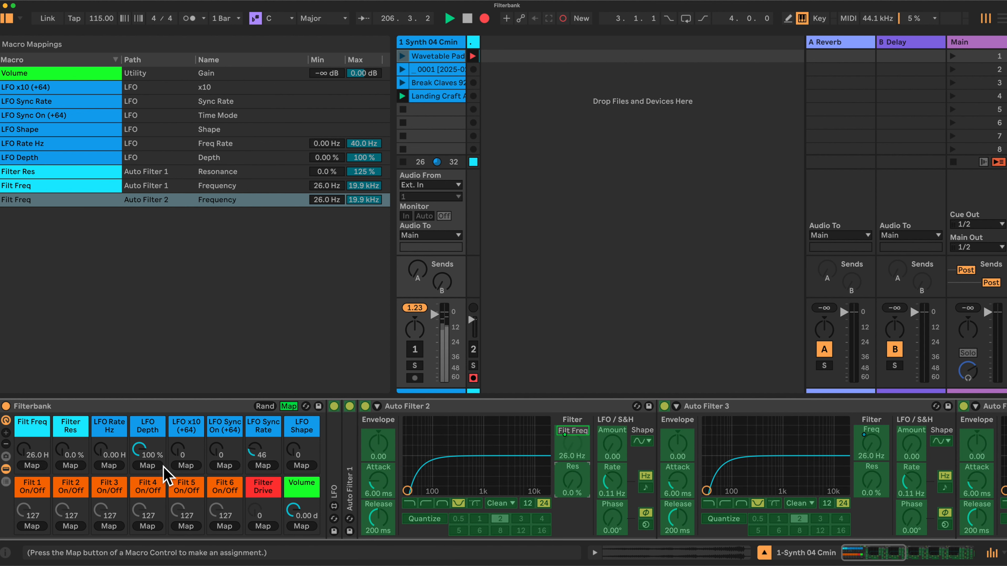
click(71, 466)
double_click(509, 407)
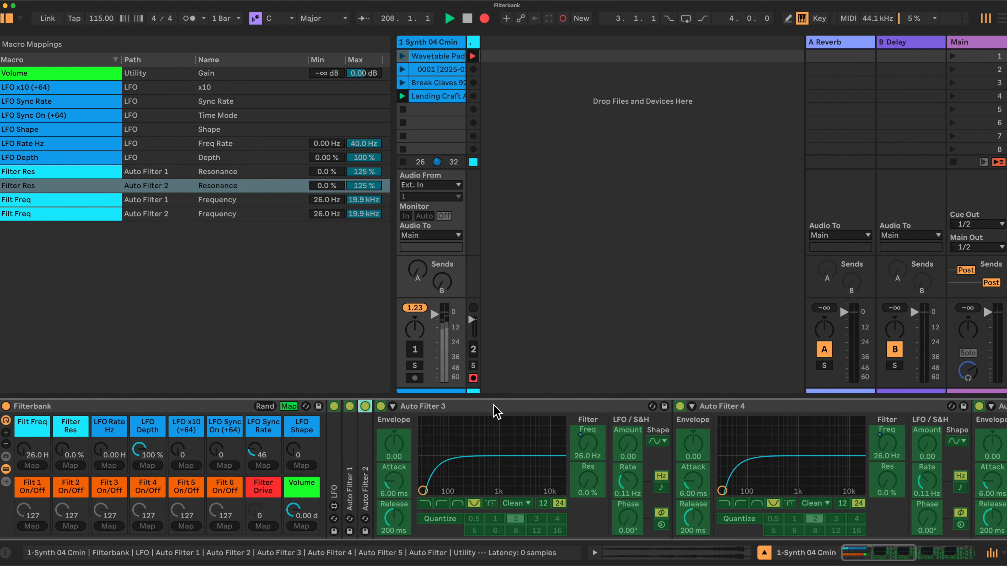
Step: Map Auto Filter 3's frequency to the Filt Freq macro and its resonance to Filter Res, and fold the device
click(493, 405)
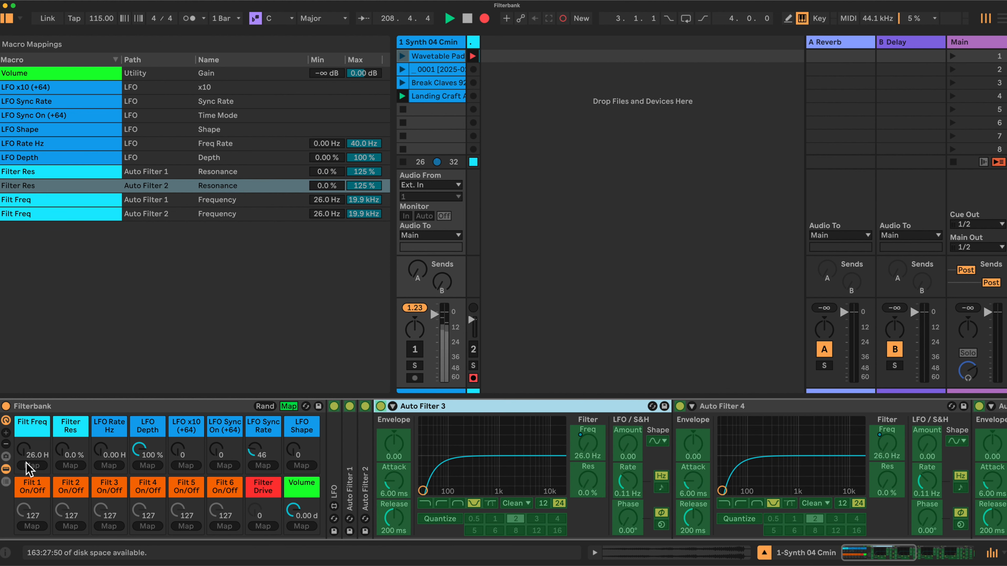
click(590, 450)
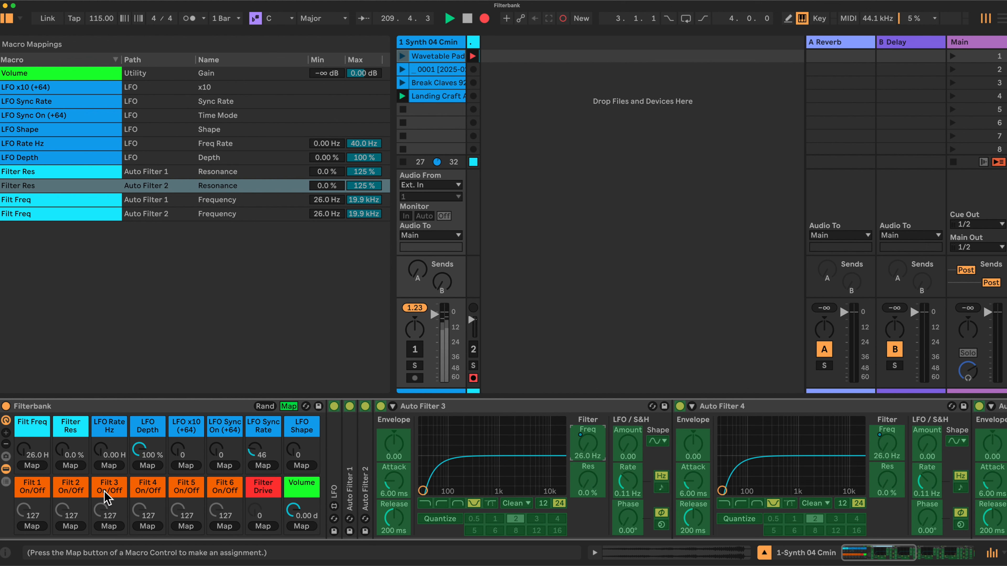
click(32, 466)
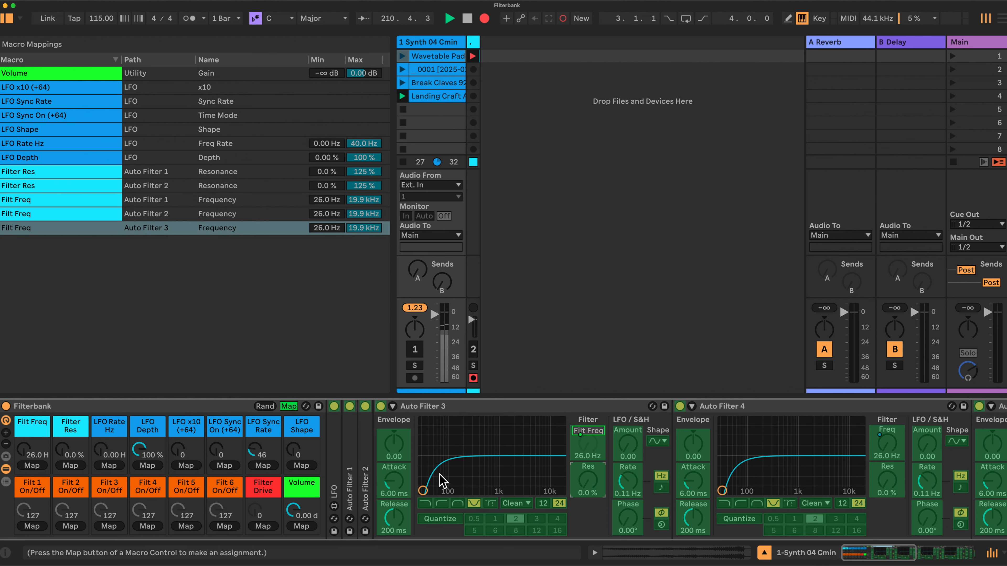
click(70, 465)
double_click(567, 406)
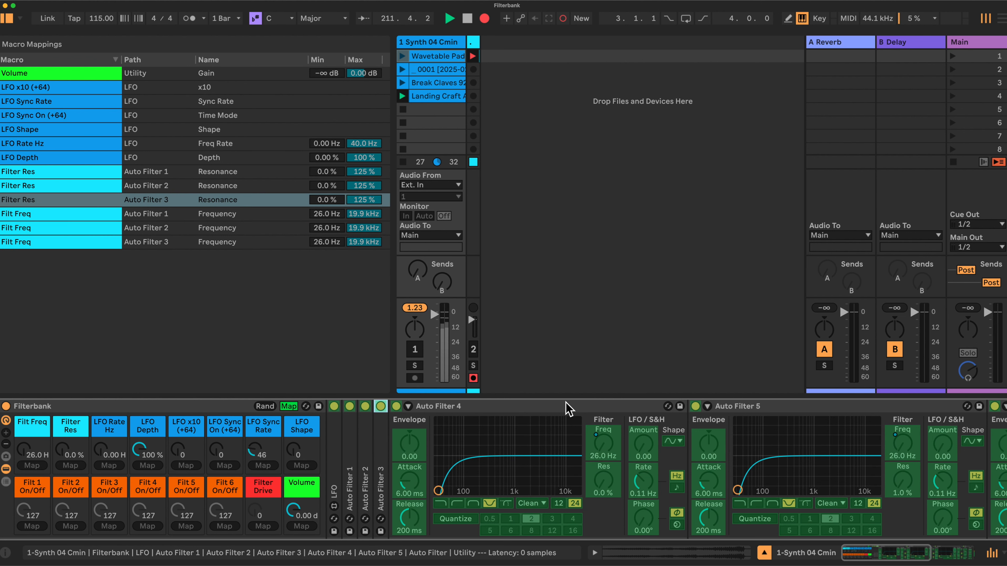
Step: Map Auto Filter 4's frequency to the Filt Freq macro and its resonance to Filter Res, and fold the device
click(601, 441)
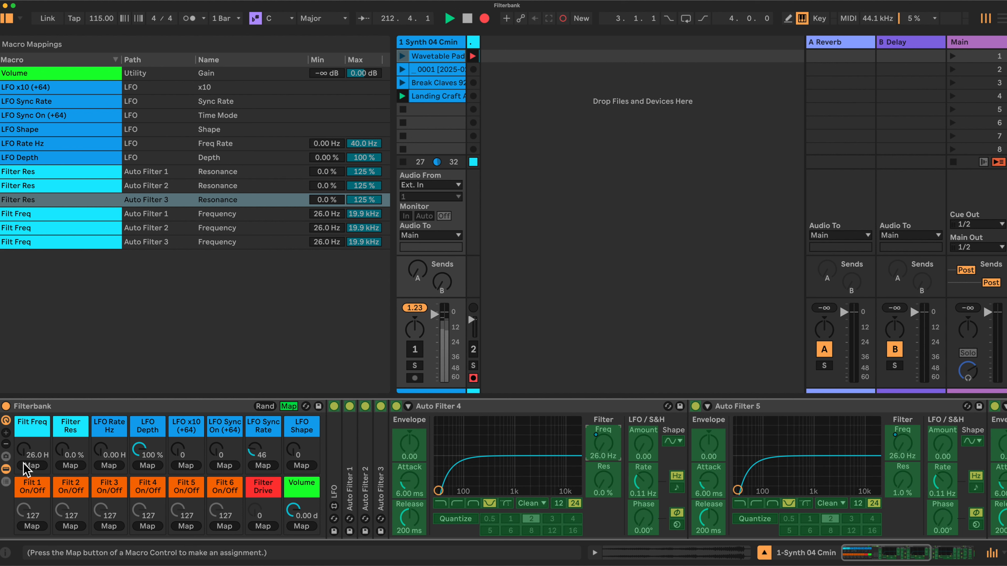
click(32, 466)
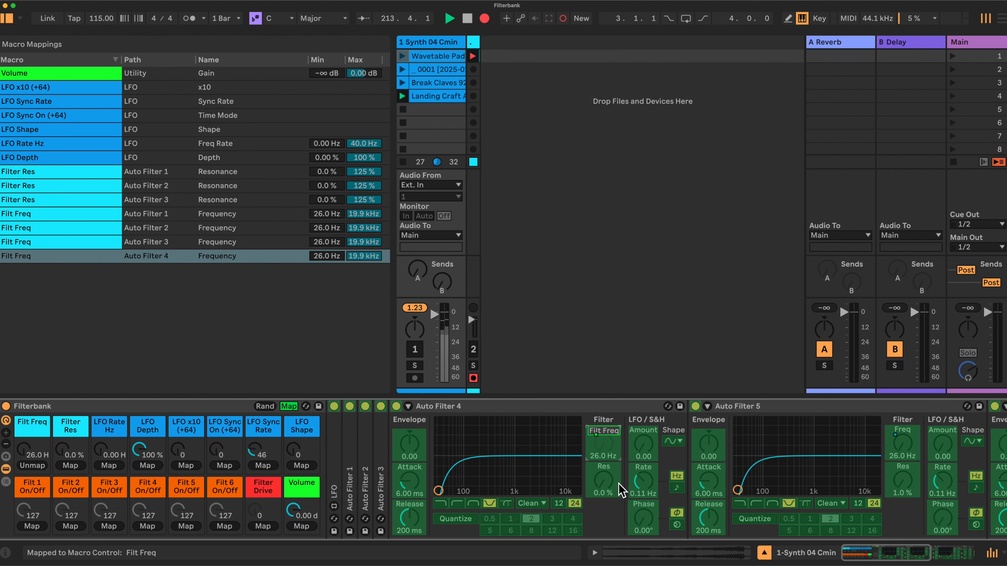
click(605, 479)
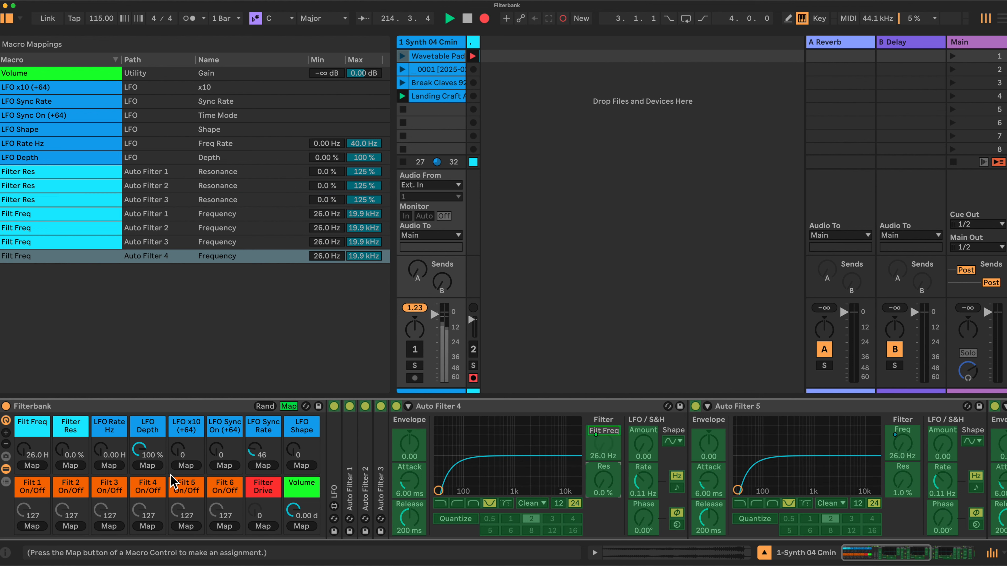
click(71, 466)
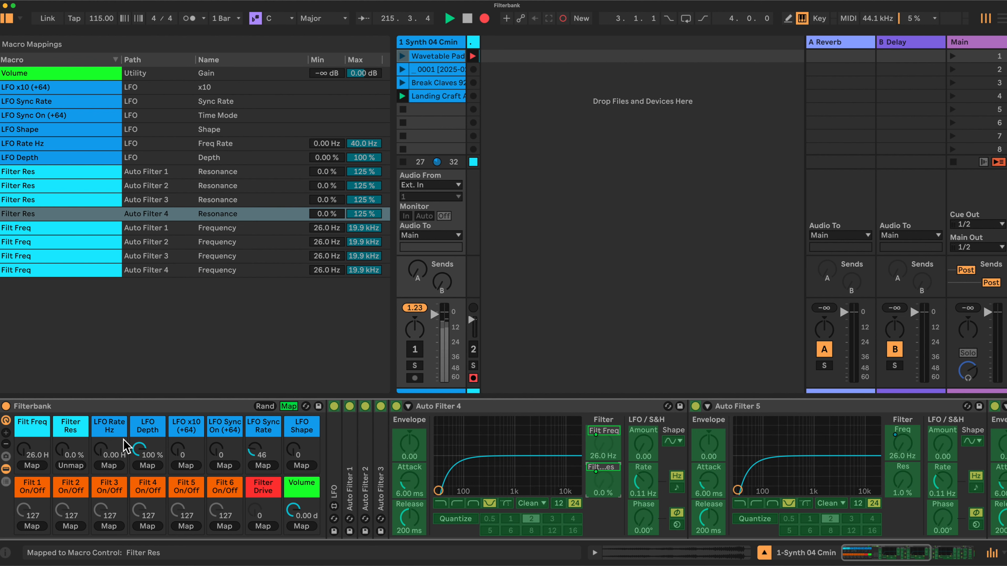
double_click(528, 410)
Step: Map Auto Filter 5's frequency to the Filt Freq macro and its resonance to Filter Res, and fold the device
click(524, 409)
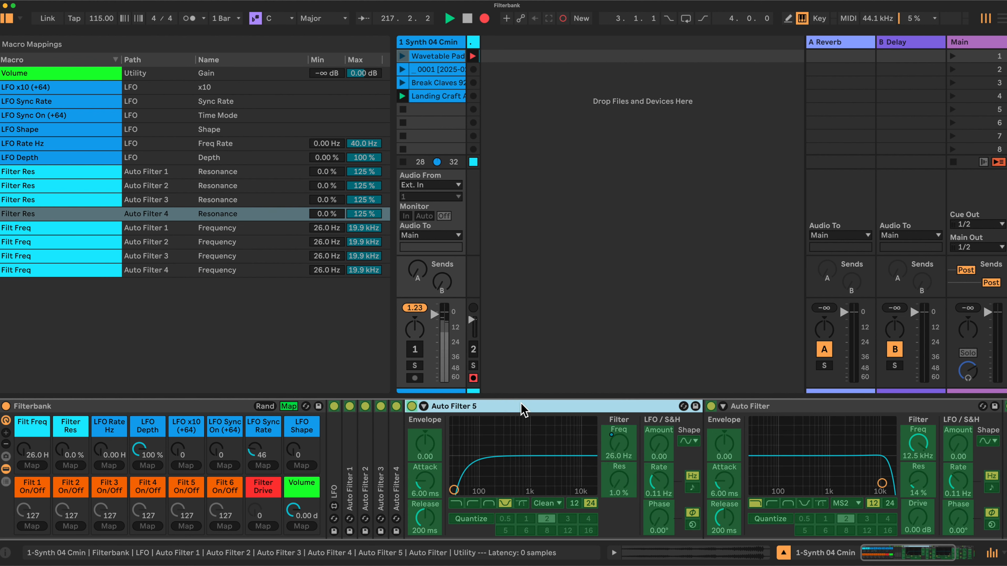
click(618, 447)
click(33, 465)
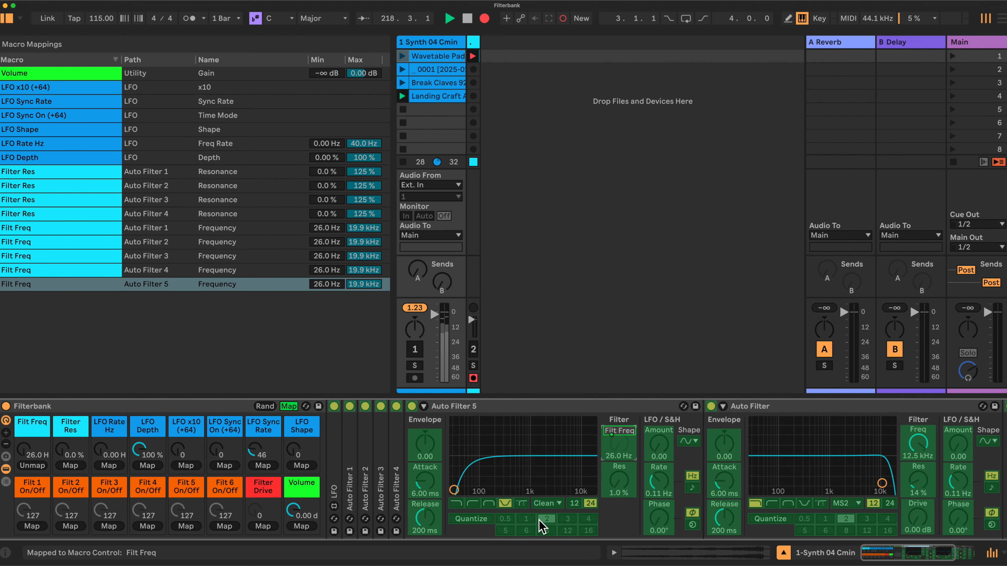
click(617, 479)
click(70, 465)
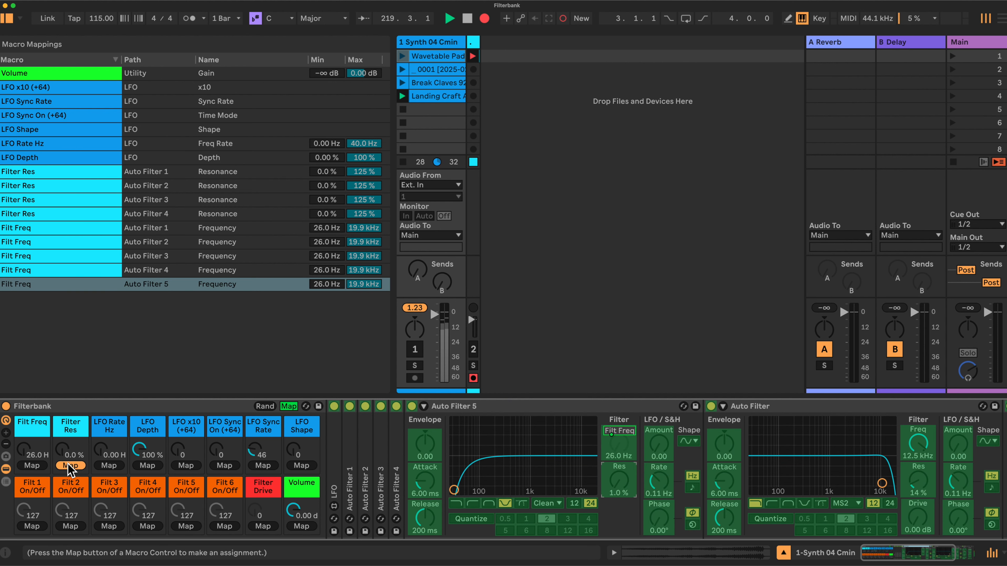
double_click(527, 406)
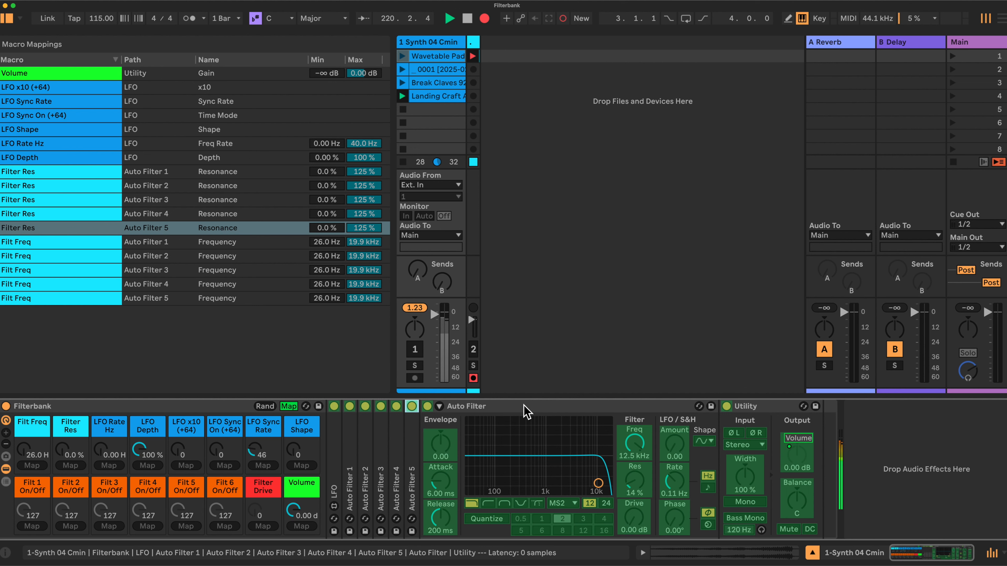
Step: Map the unnumbered Auto Filter's frequency to the Filt Freq macro and its resonance to Filter Res, and fold the device
click(524, 405)
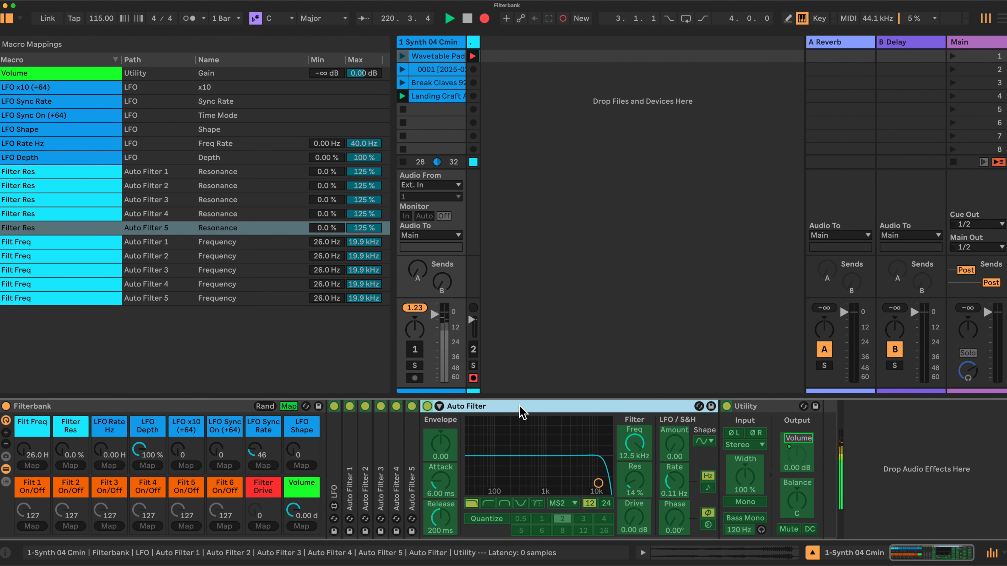
click(634, 444)
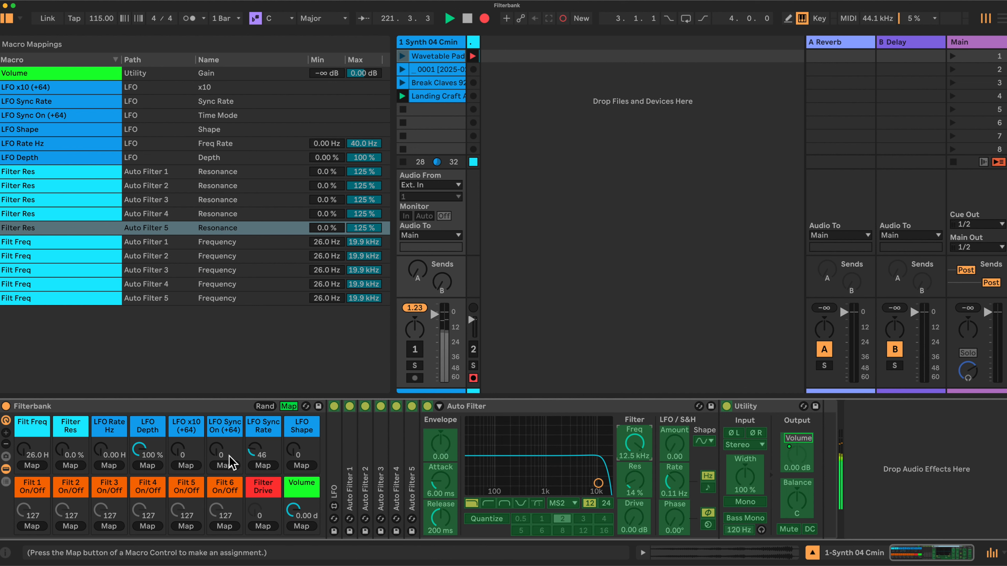
click(33, 466)
click(70, 465)
double_click(547, 407)
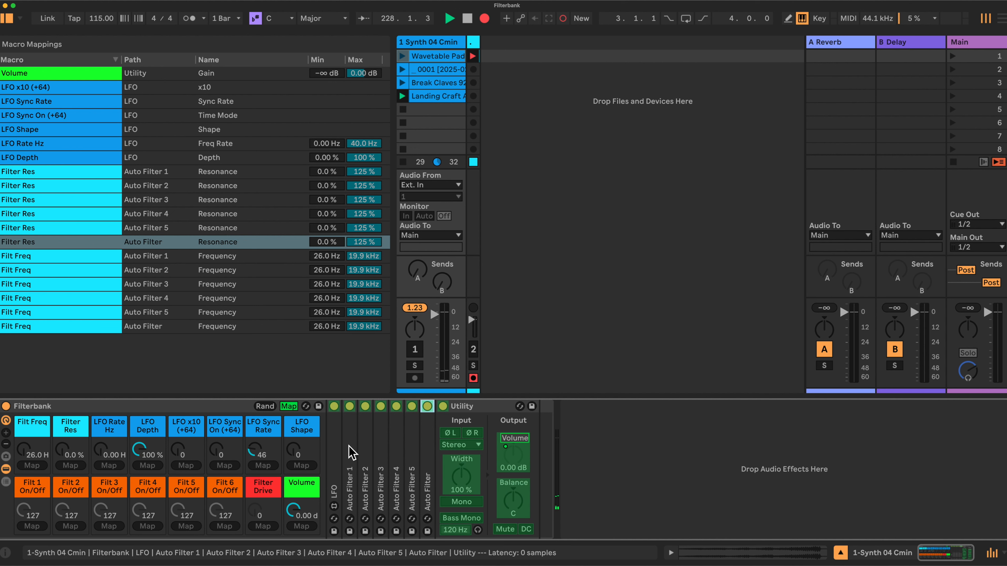
Step: Set the maximum of the unnumbered Auto Filter's resonance mapping to 95% in the macro mappings list
double_click(352, 452)
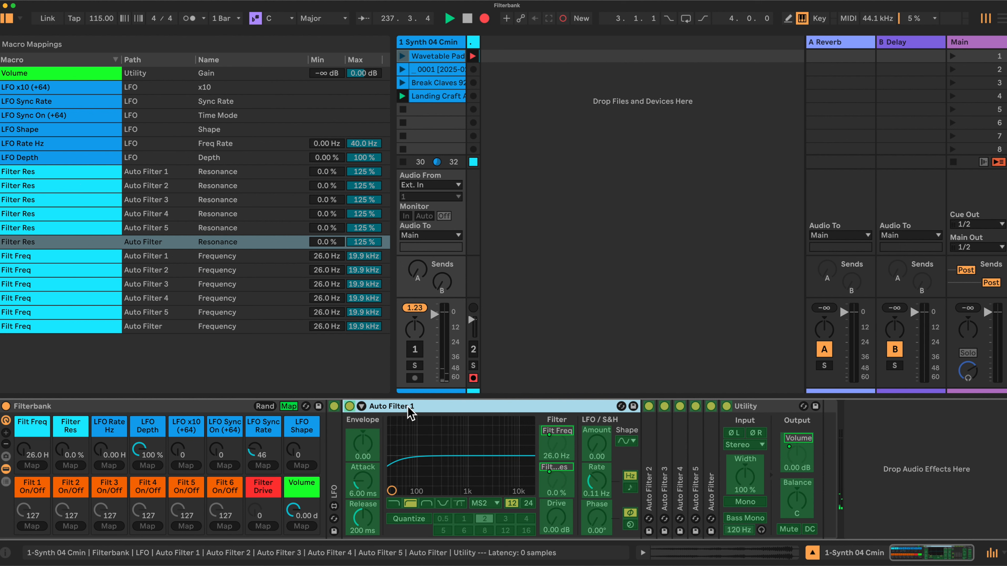
click(367, 243)
text(95)
key(Return)
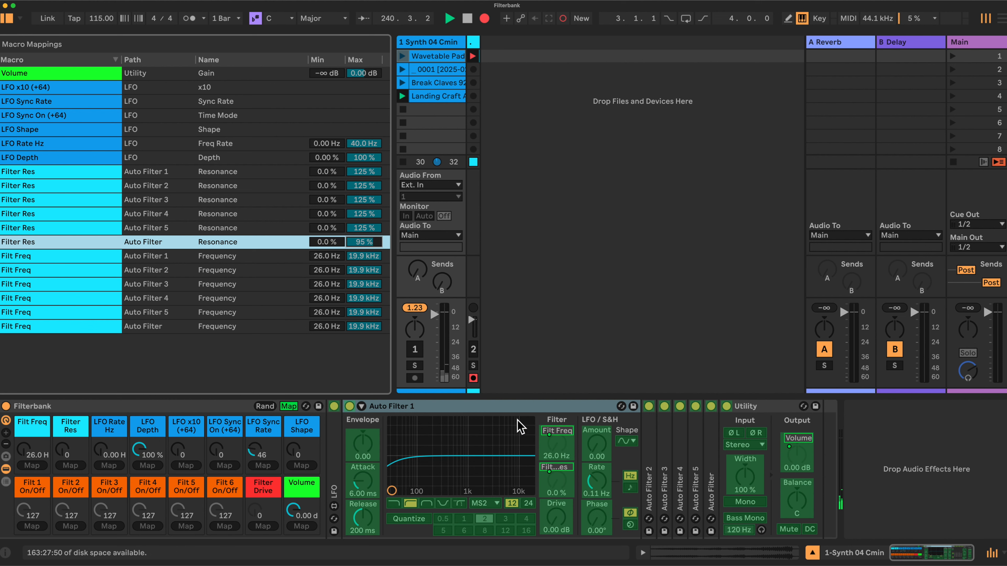
double_click(517, 407)
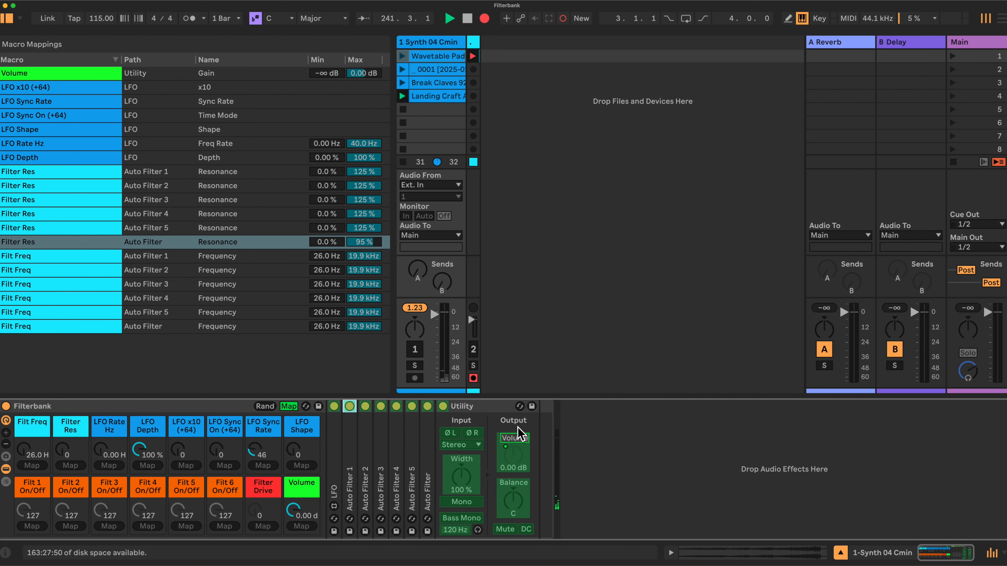
Step: Unfold the unnumbered Auto Filter before the Utility and rename it Auto Filter 6
double_click(428, 482)
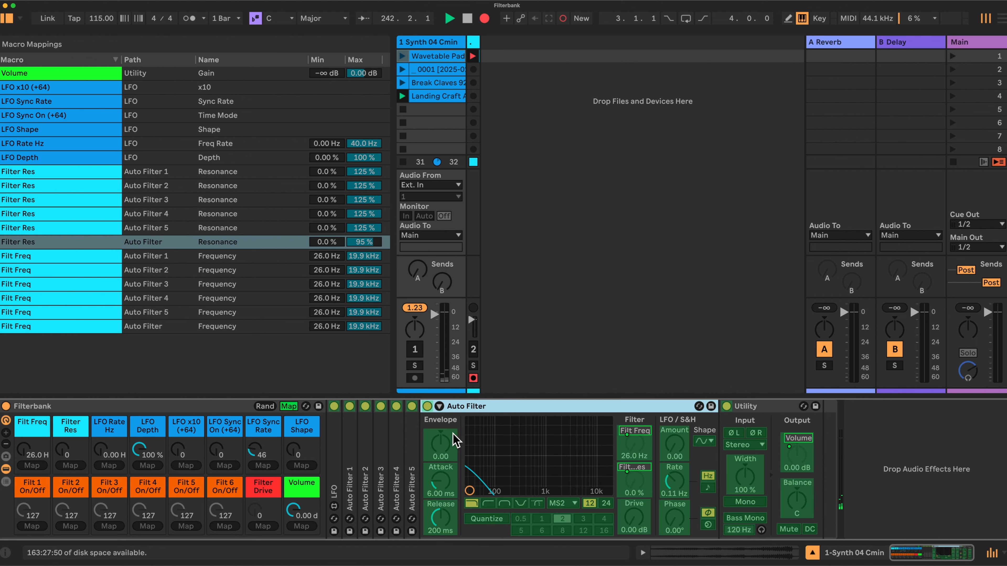
right_click(490, 405)
click(519, 455)
click(493, 404)
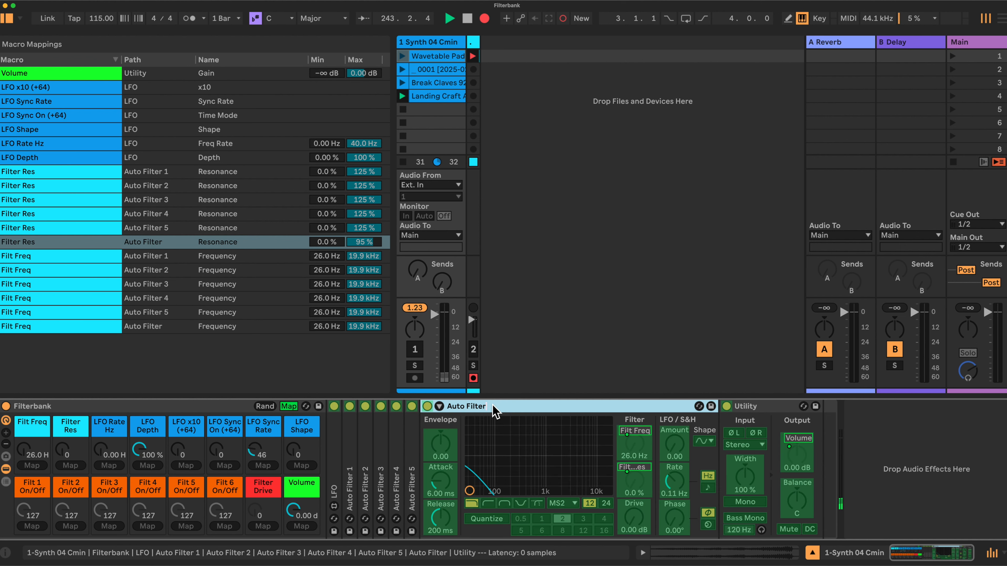
text(6)
key(Return)
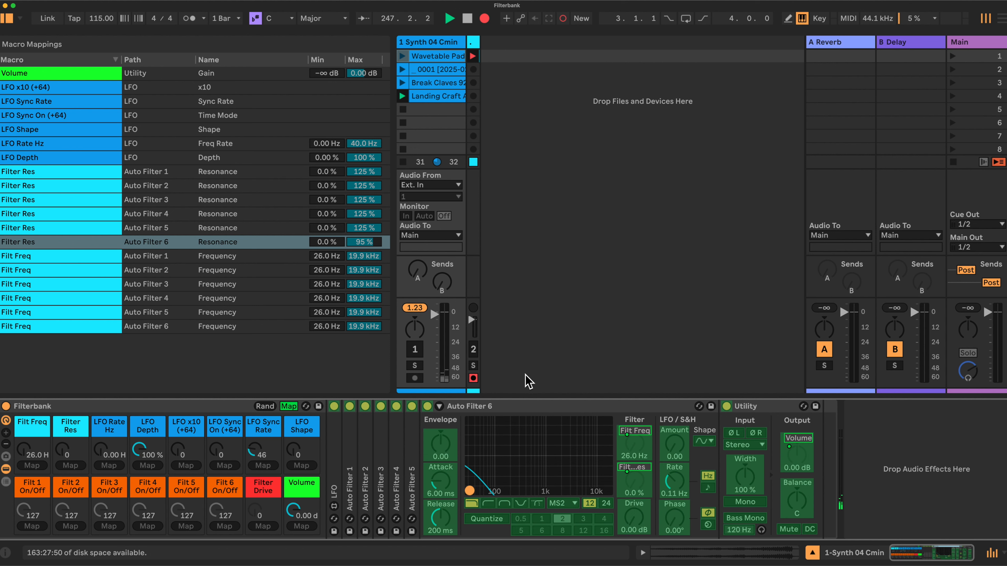
click(528, 407)
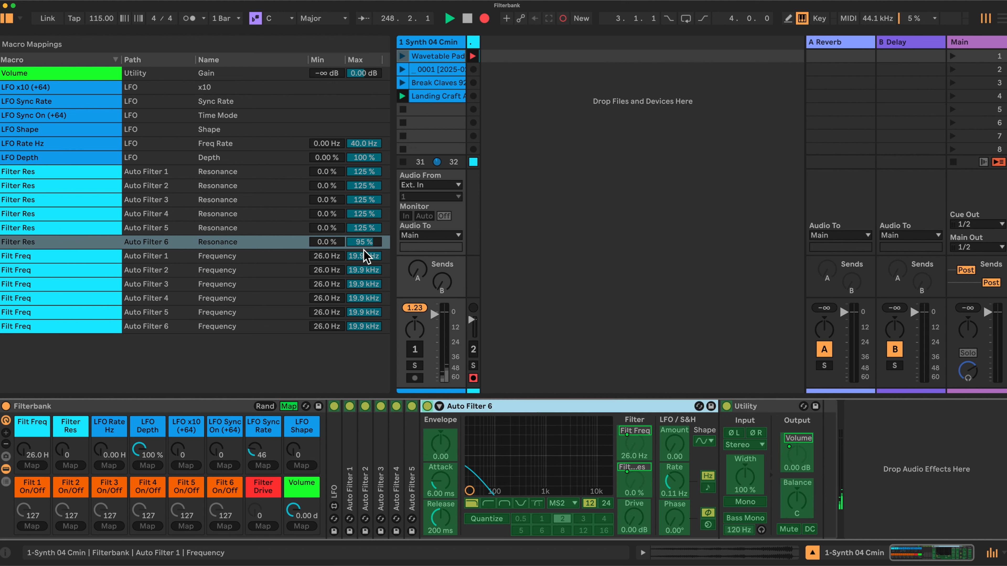
Step: Unfold Auto Filter 1 and set the maximum of its resonance mapping to 95% in the macro mappings list
click(347, 437)
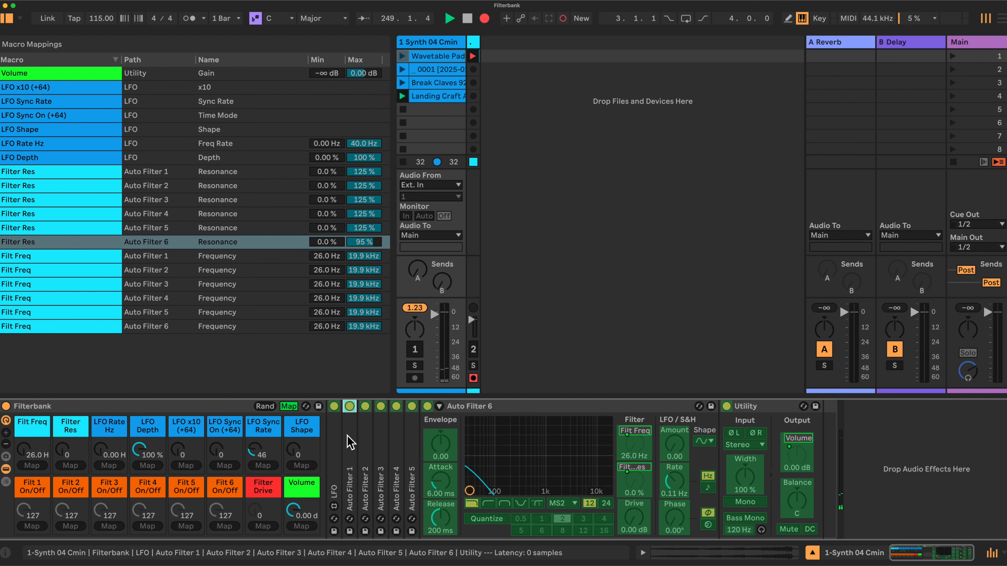
double_click(351, 438)
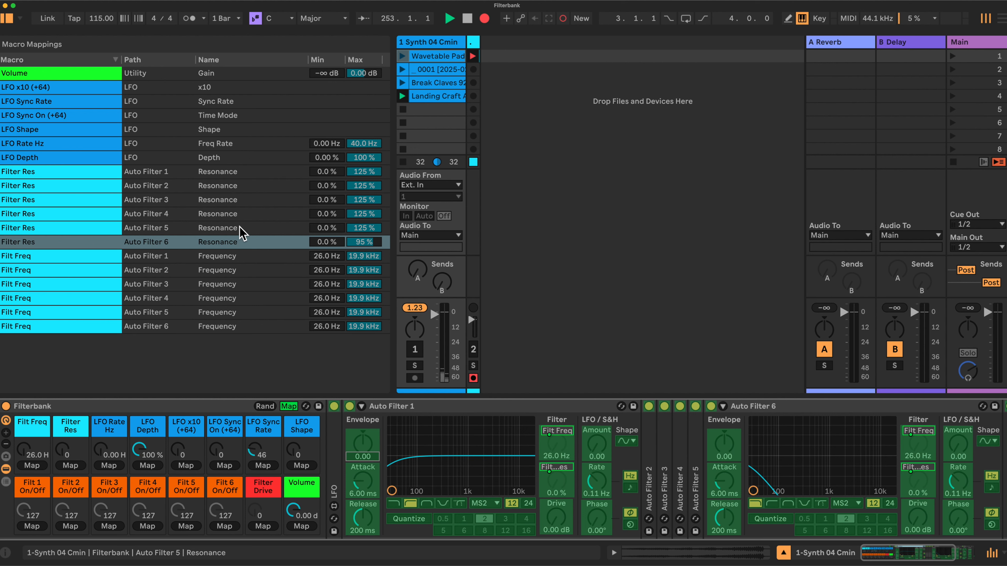
click(364, 174)
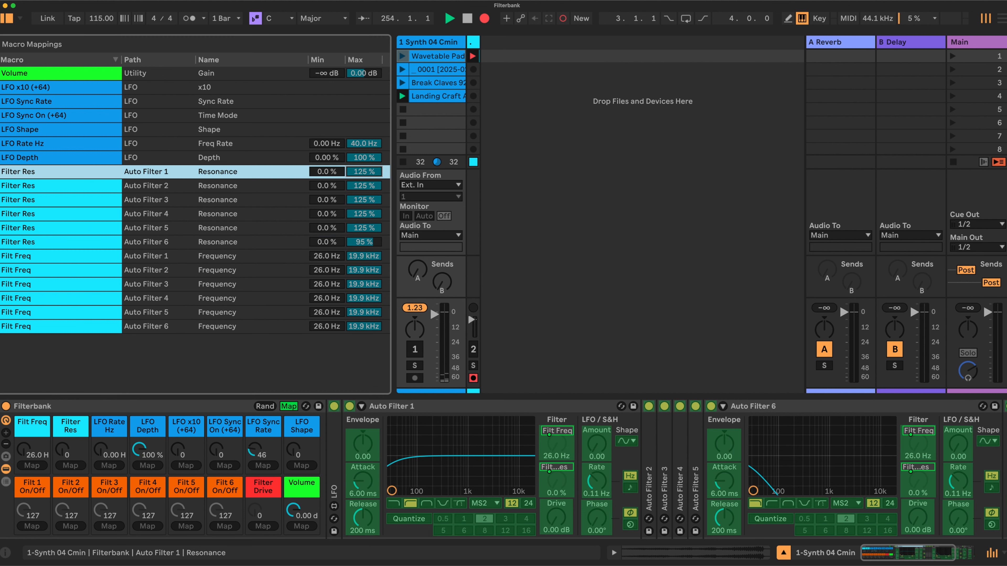
text(95)
key(Return)
Step: Set the maximum of Auto Filter 1's Filt Freq mapping to 1 kHz
click(328, 256)
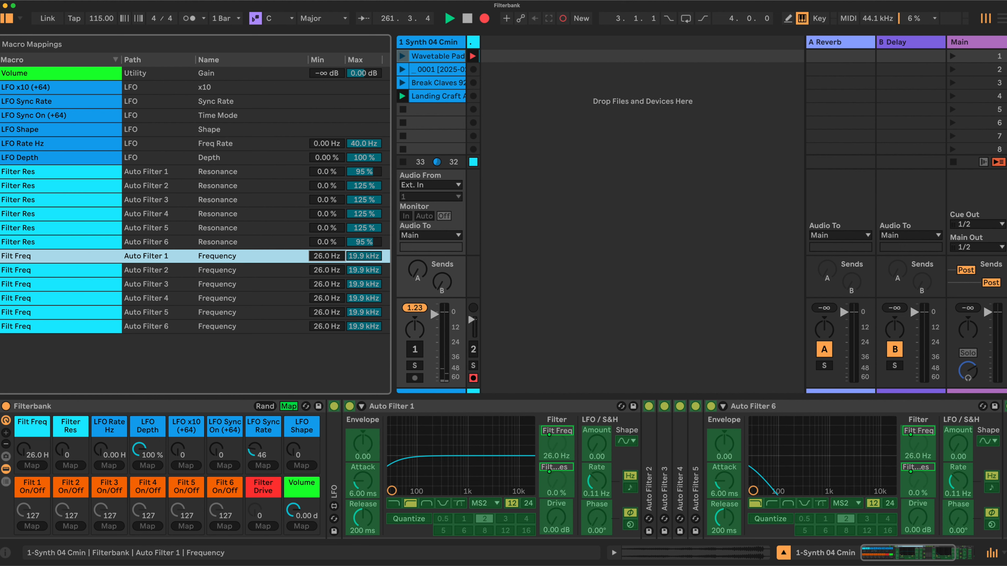
click(362, 258)
text(1000)
key(Return)
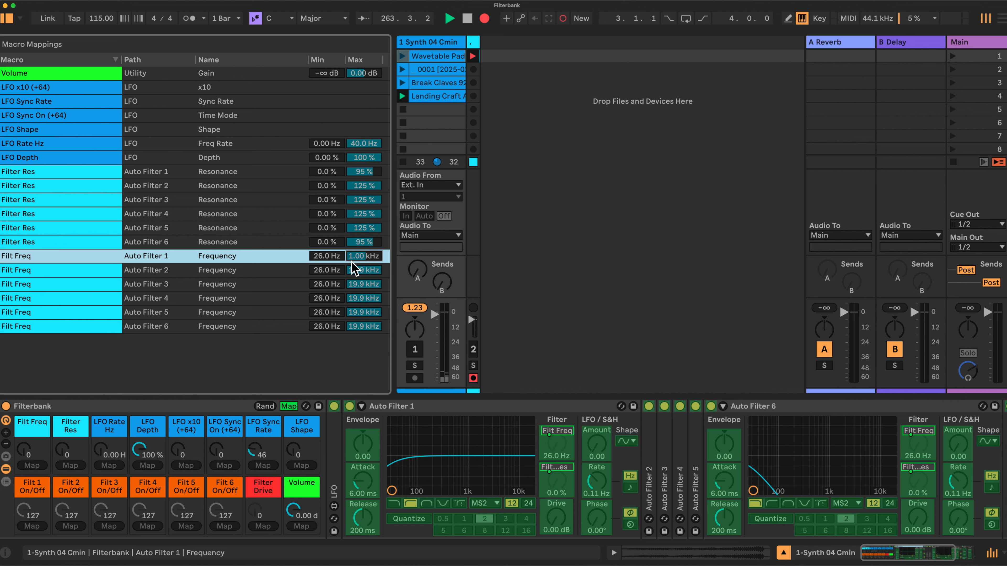
Step: Set the minimum of the Filt Freq mapping to 2 kHz for Auto Filter 2 and 16 kHz for Auto Filter 6
click(322, 271)
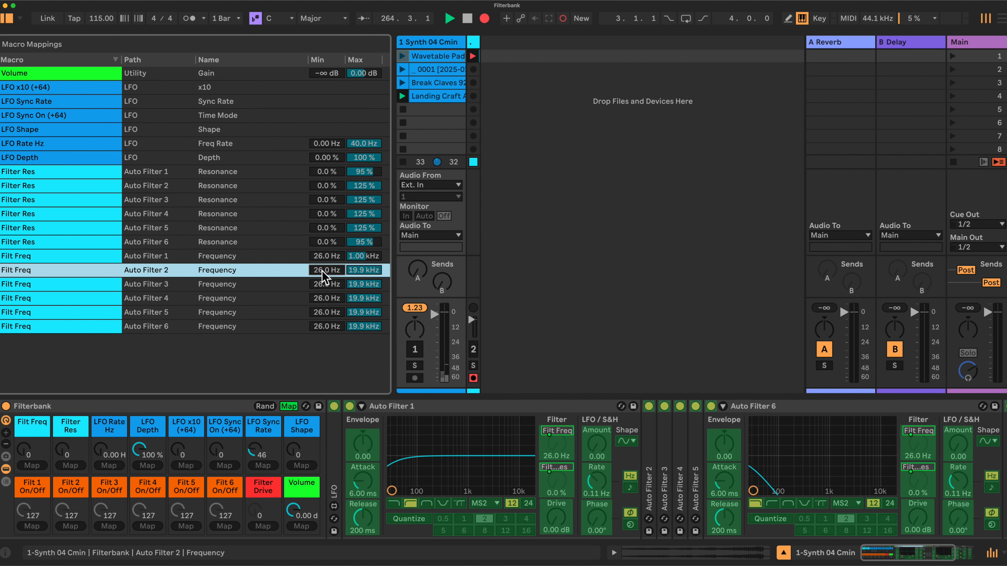
text(2000)
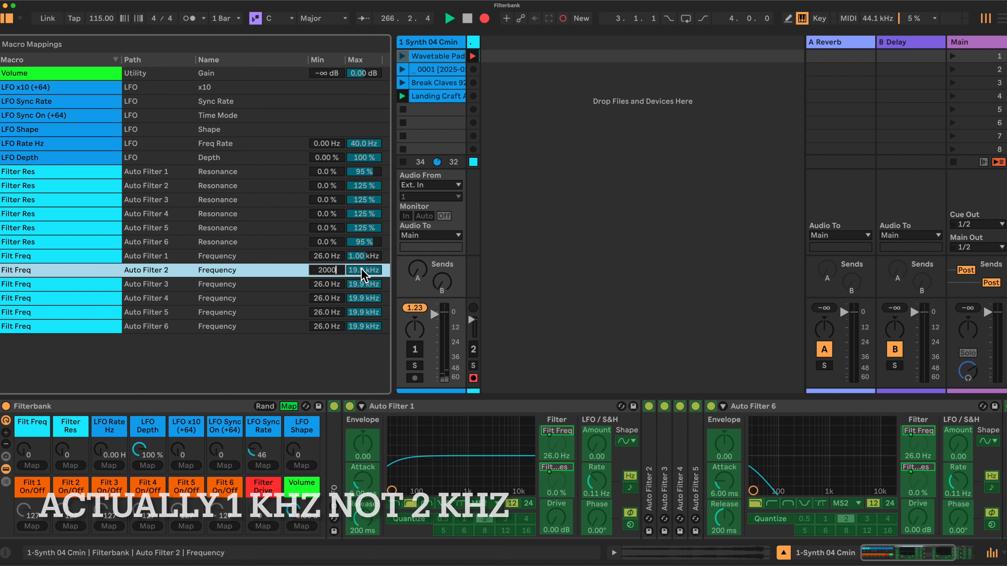
key(Return)
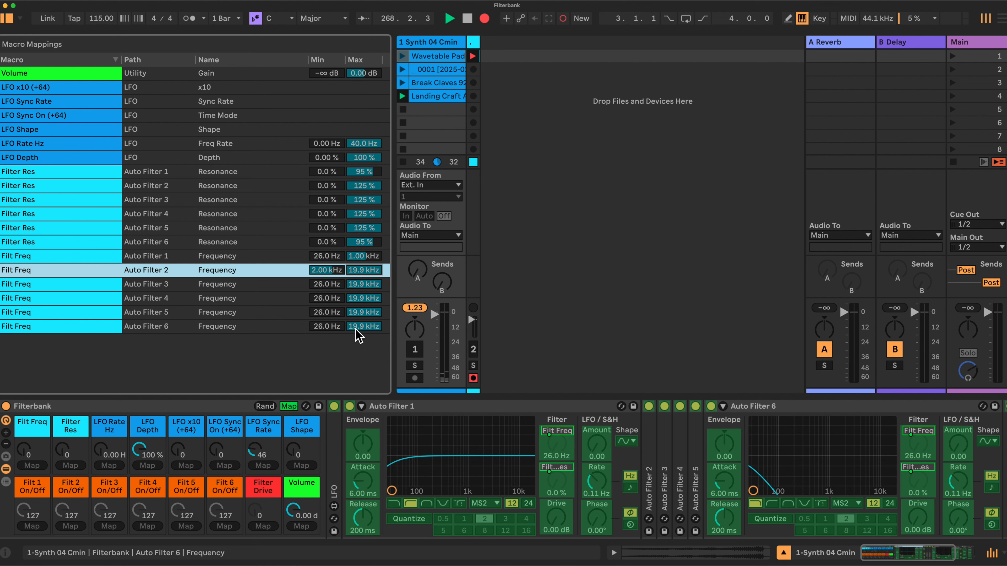
click(324, 327)
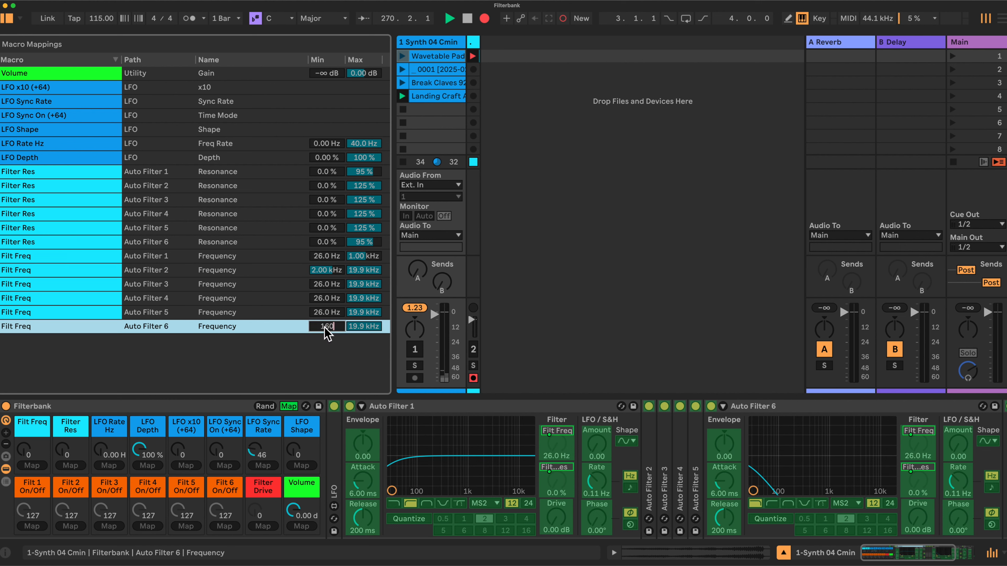
key(Return)
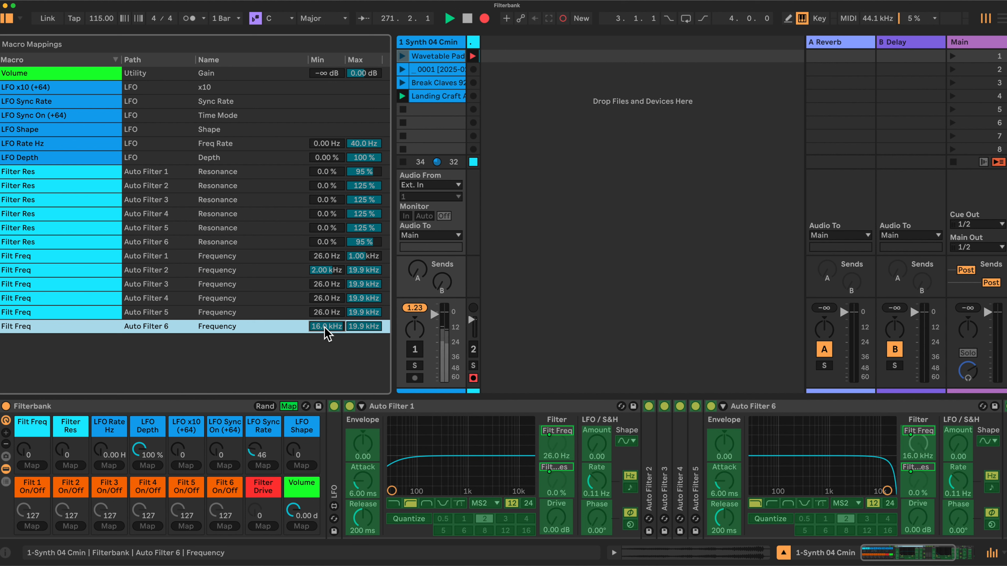
Step: Set the Filt Freq mapping maximums to 19 kHz for Auto Filter 5, 18 kHz for 4, 17 kHz for 3 and 16 kHz for 2
click(359, 312)
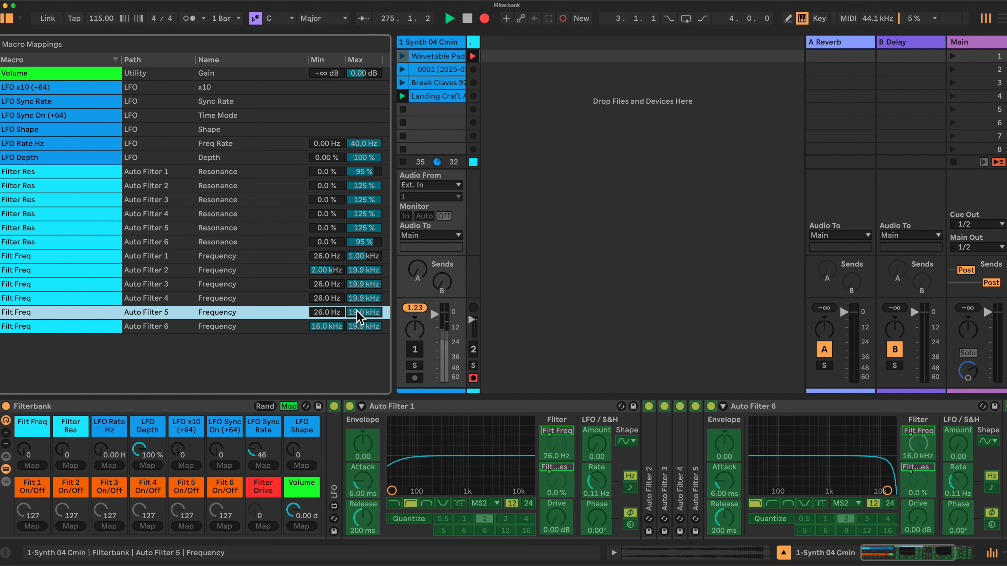
click(359, 299)
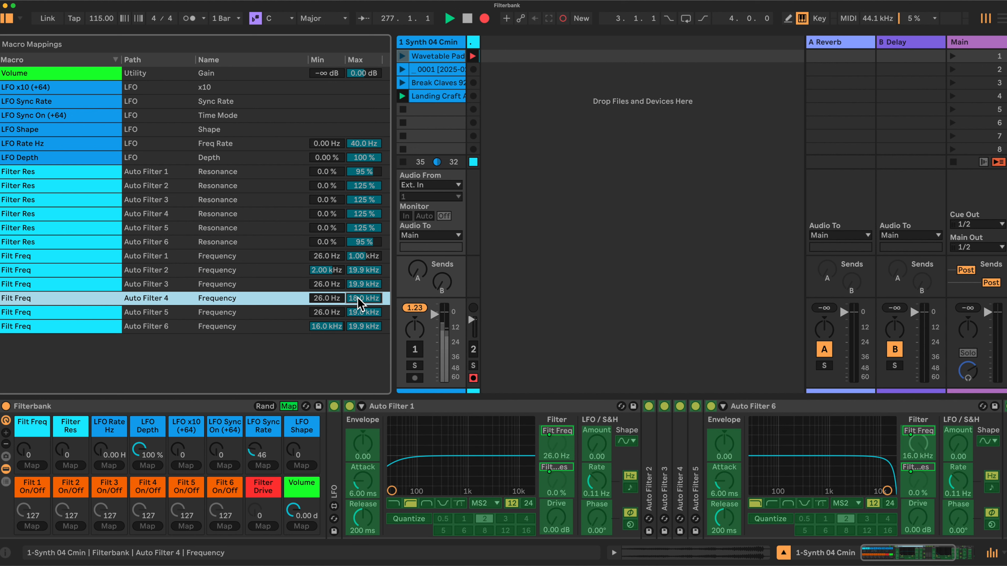
key(Up)
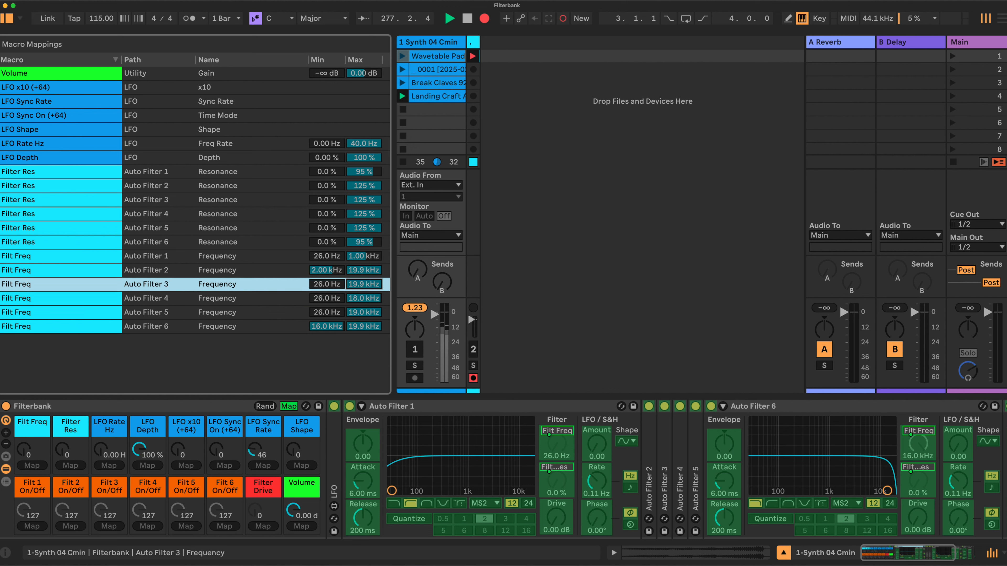
click(359, 277)
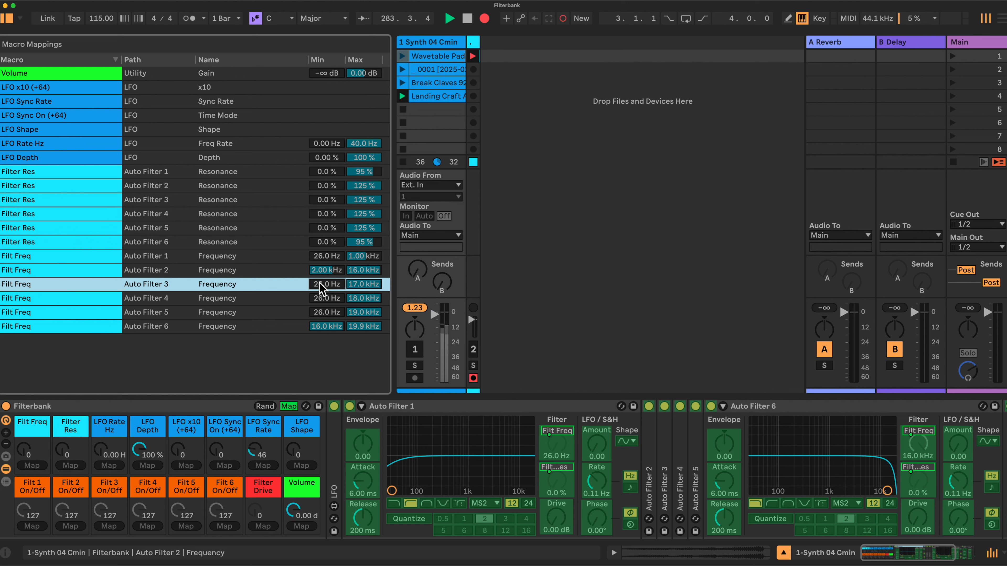
Step: Set the Filt Freq mapping minimums to 4 kHz for Auto Filter 3, 6 kHz for Auto Filter 4 and 8 kHz for Auto Filter 5
text(4)
click(321, 302)
text(6000)
key(Return)
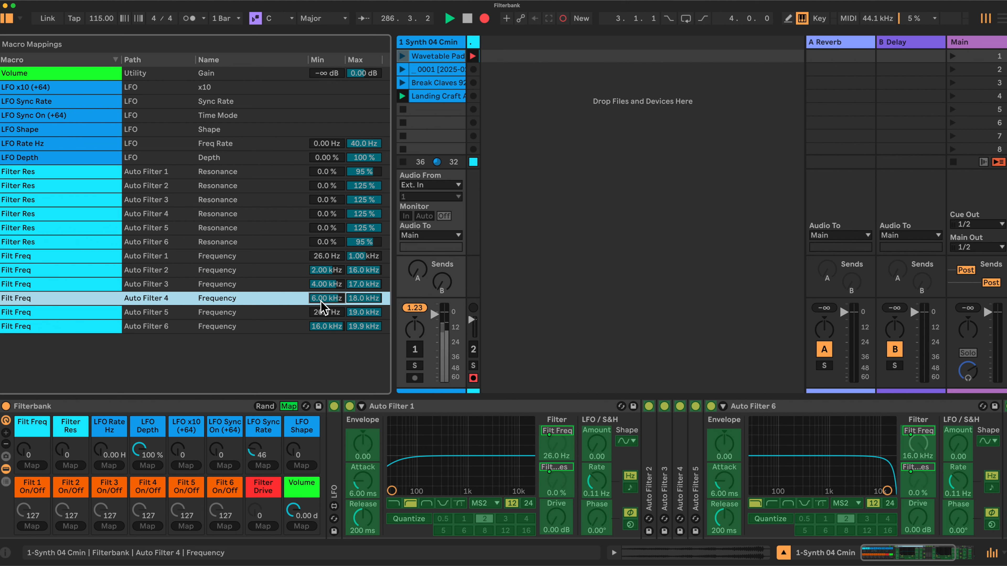
click(324, 312)
text(8)
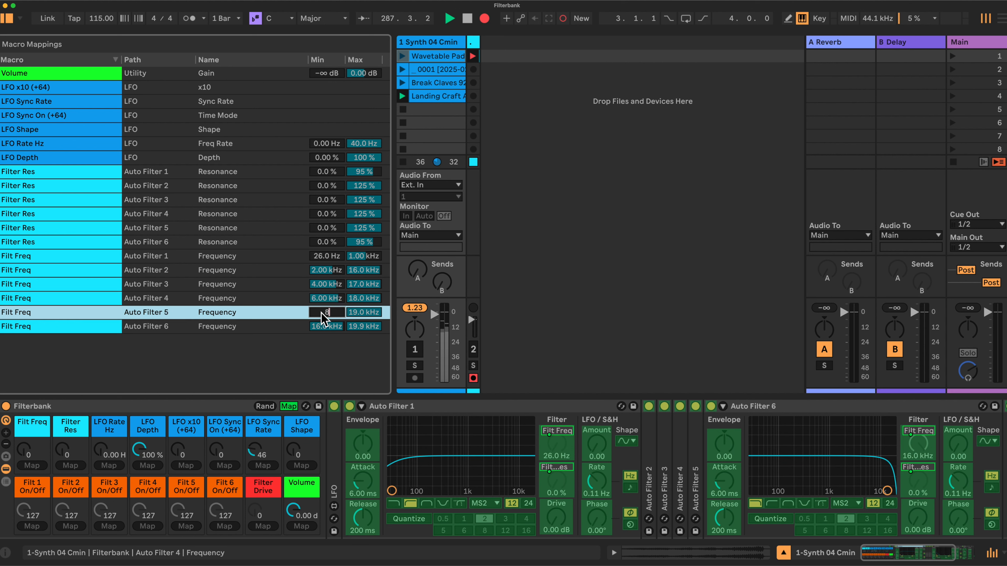
text(000)
key(Return)
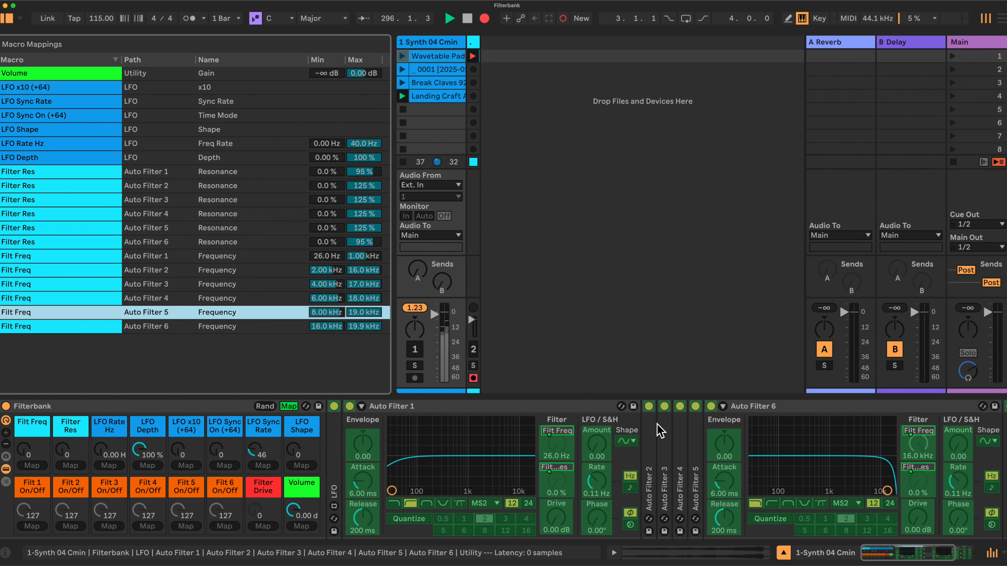
Step: Fold Auto Filters 1 and 6, and map the device switches of Auto Filters 1, 2 and 3 to their matching Filt On/Off macros
double_click(577, 410)
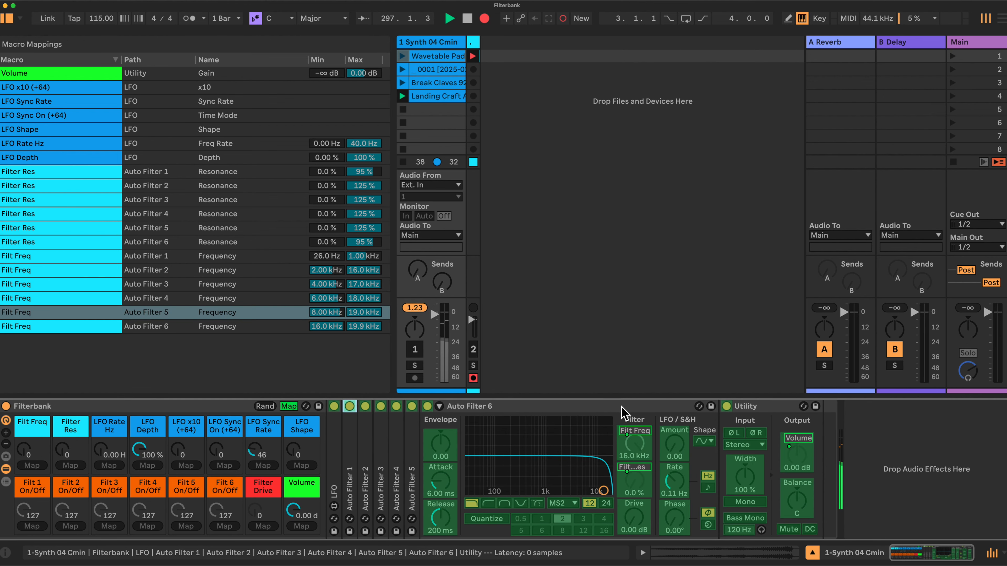
double_click(577, 410)
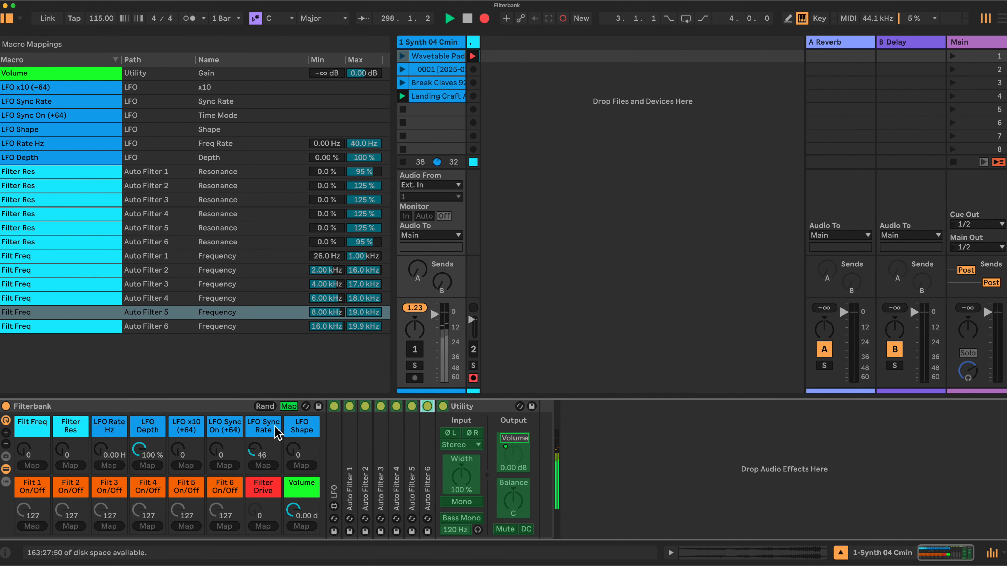
click(32, 526)
click(349, 406)
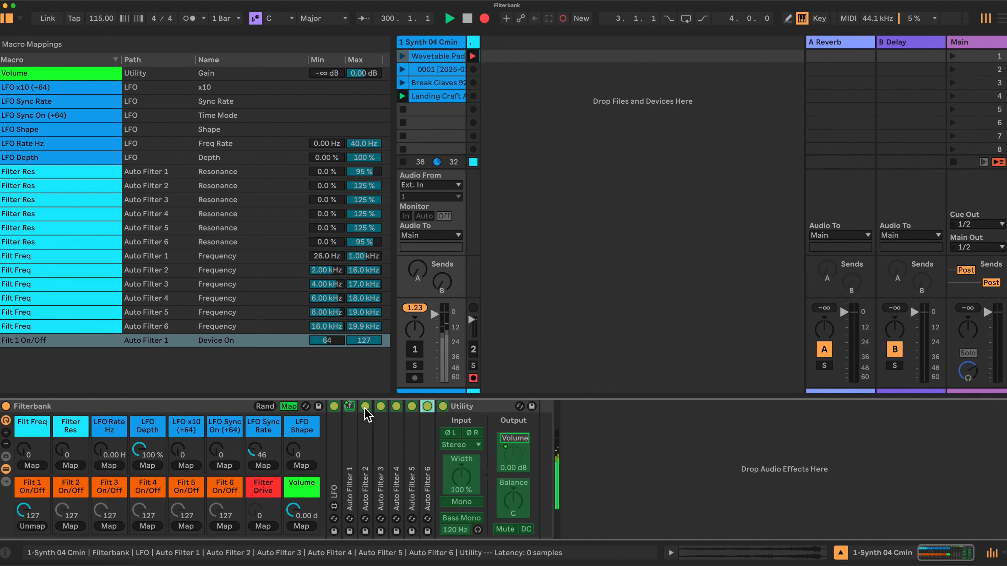
click(75, 527)
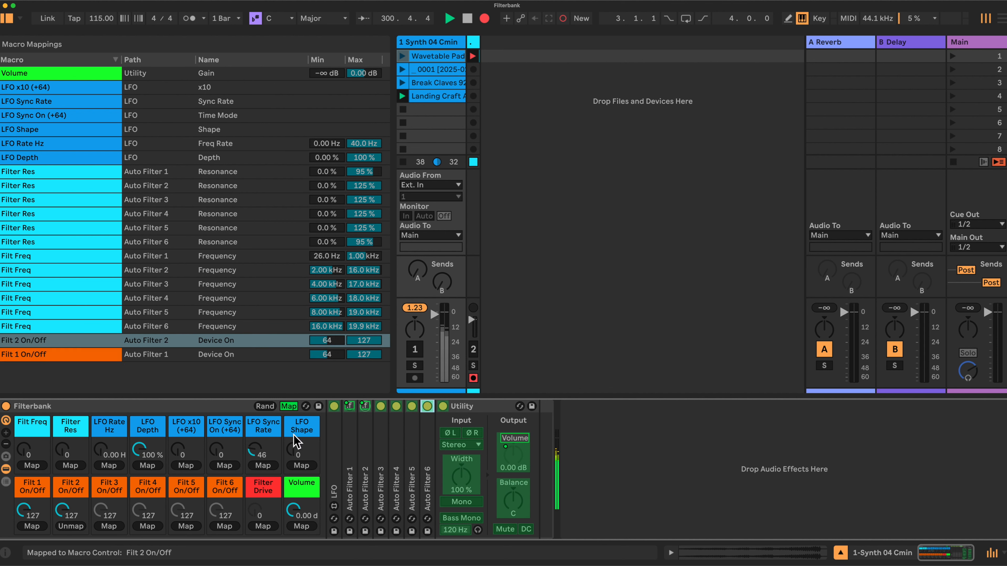
click(379, 408)
click(109, 526)
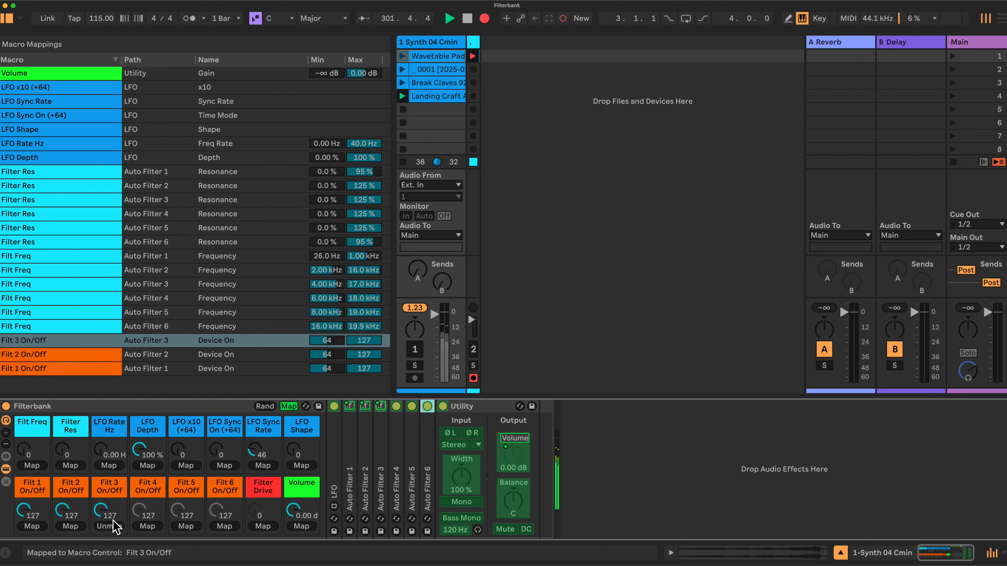
Step: Map the device switches of Auto Filters 4 and 5 to the Filt 4 and Filt 5 On/Off macros, and select Auto Filter 6's switch
click(396, 406)
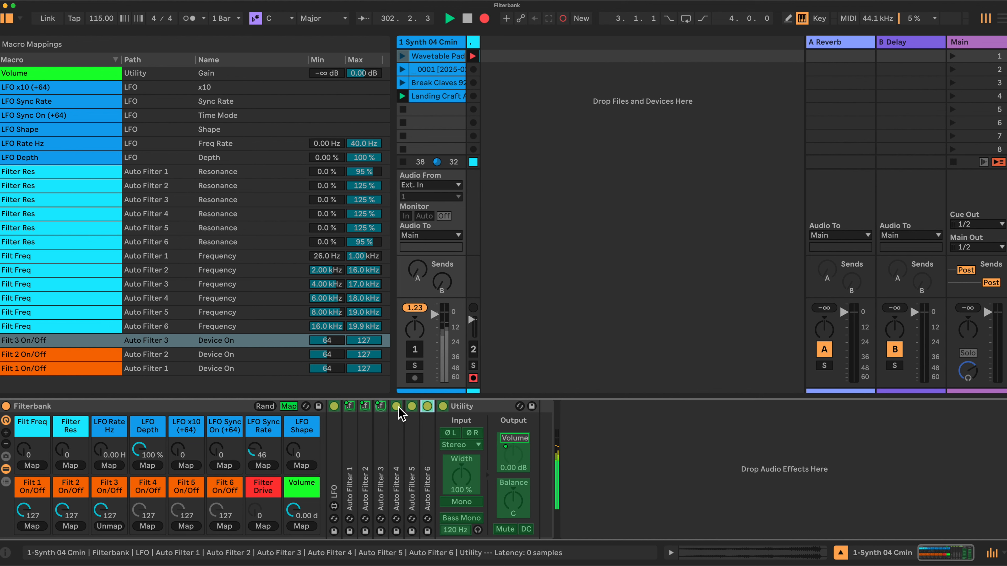
click(147, 526)
click(412, 406)
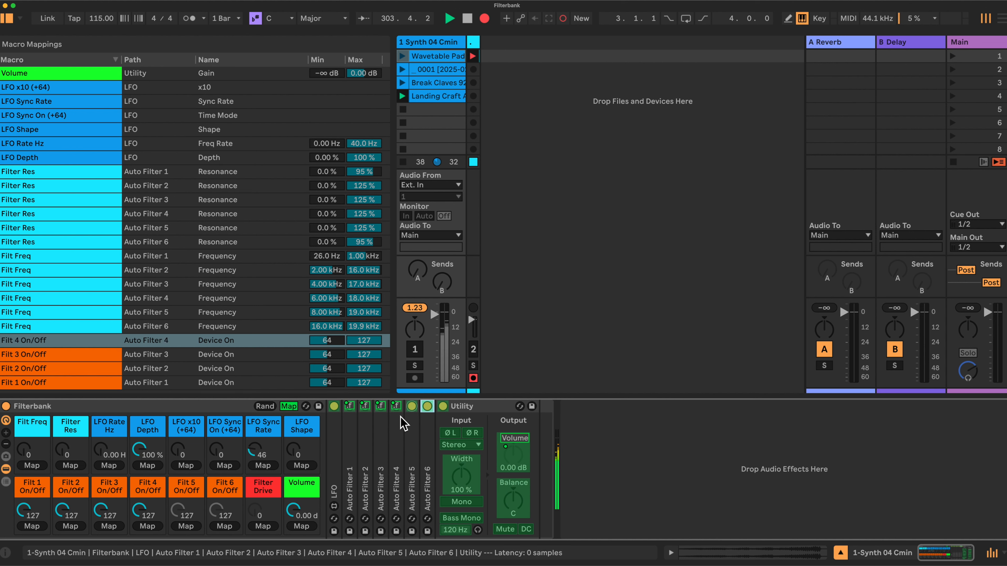
click(186, 526)
click(427, 406)
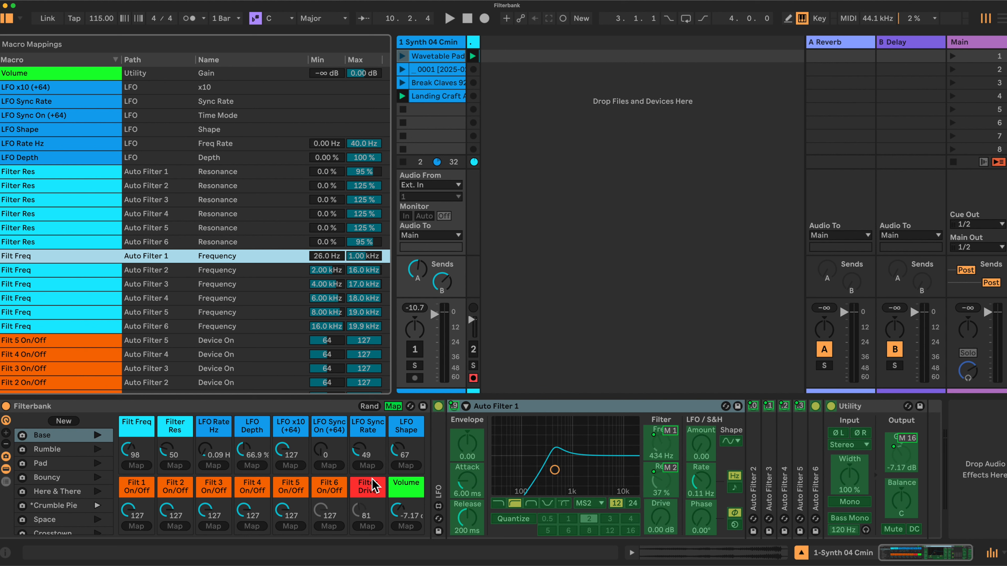
Step: Unfold Auto Filter 6 and map the Drive of Auto Filters 1 and 6 to the Filter Drive macro
click(369, 486)
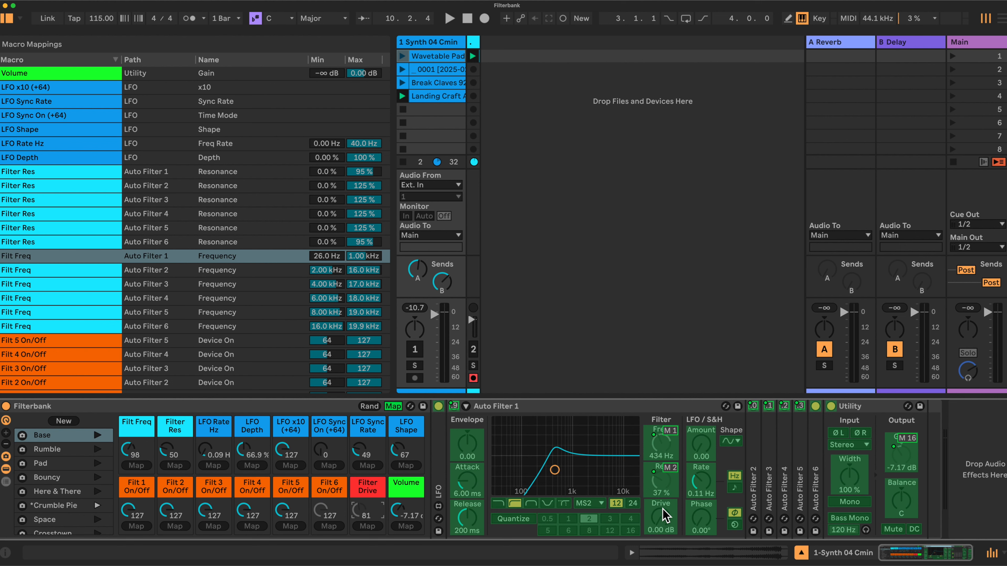
double_click(814, 450)
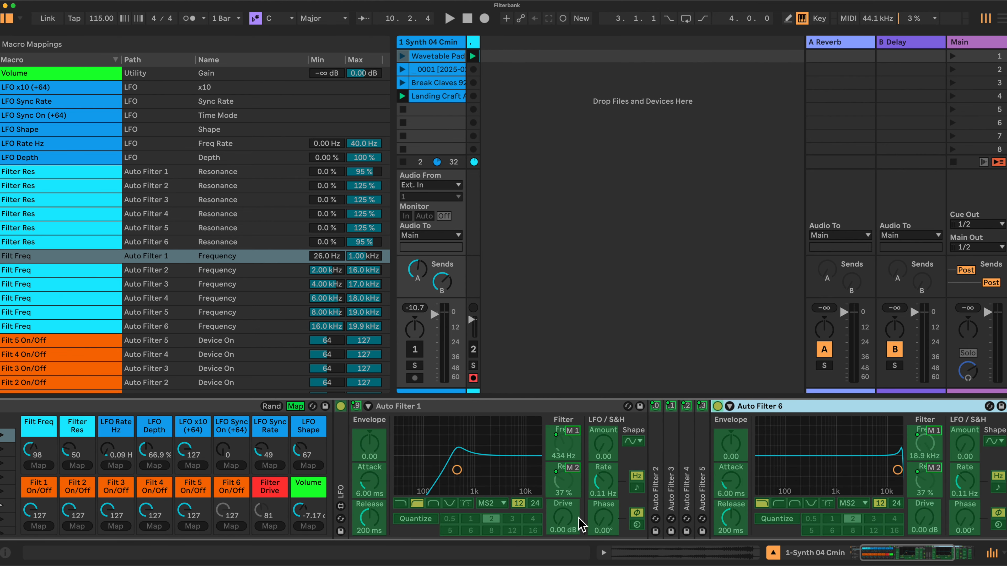
click(269, 527)
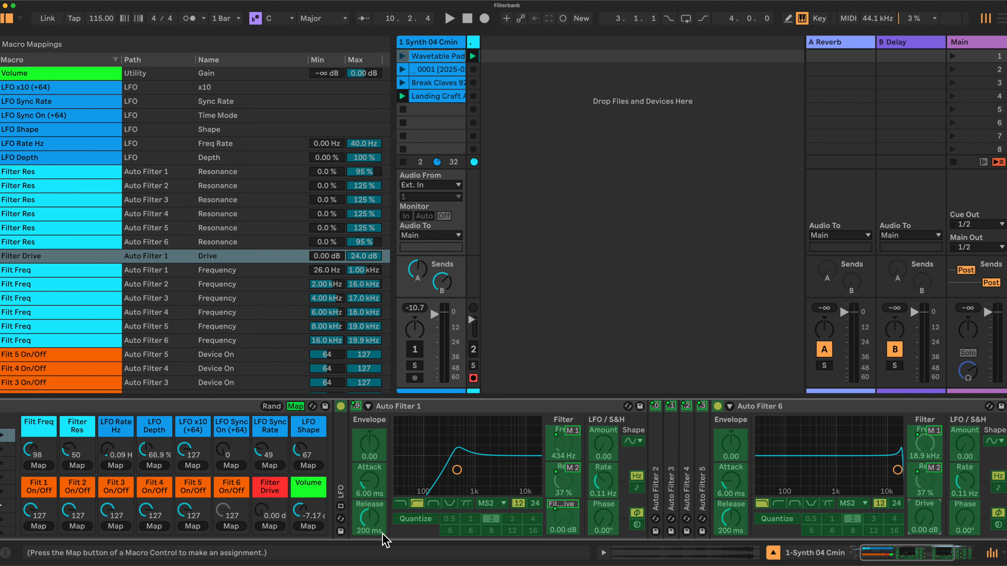
click(269, 527)
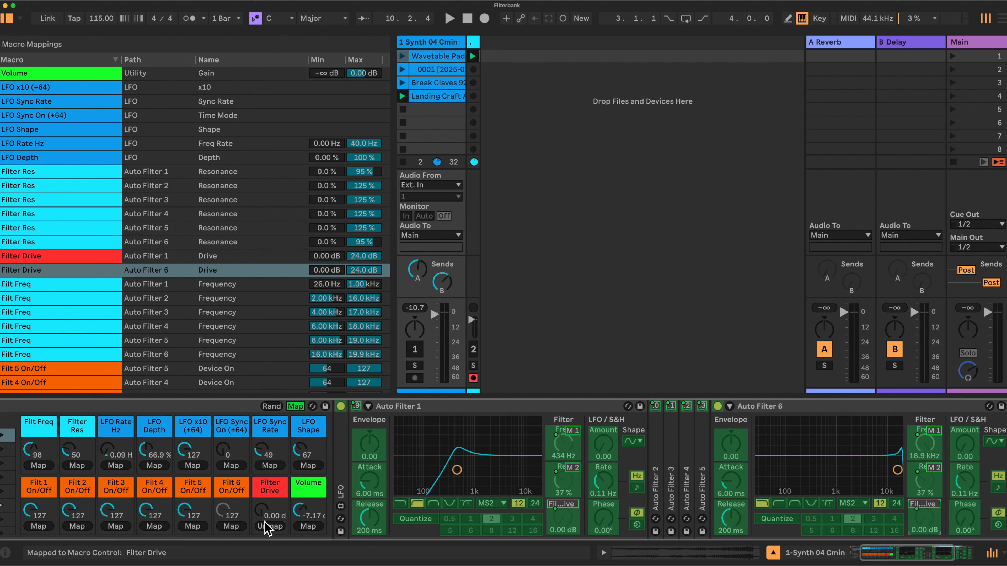
Step: Set the maximum of the Filter Drive mappings for Auto Filters 1 and 6 to 6 dB
click(357, 256)
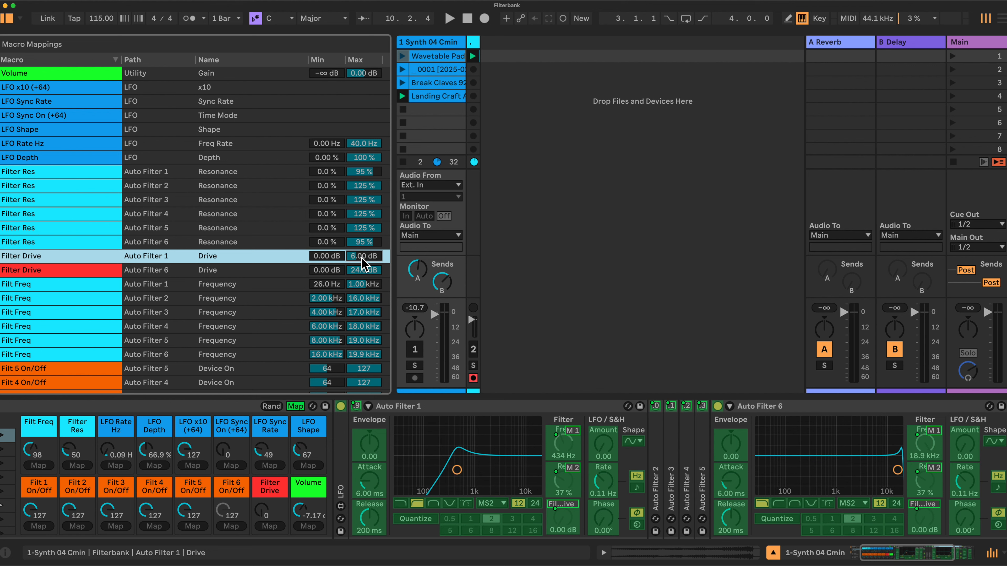
click(360, 270)
text(6)
key(Return)
Step: Set the minimum of Auto Filter 2's Filt Freq mapping to 1 kHz and leave macro mapping mode
click(319, 300)
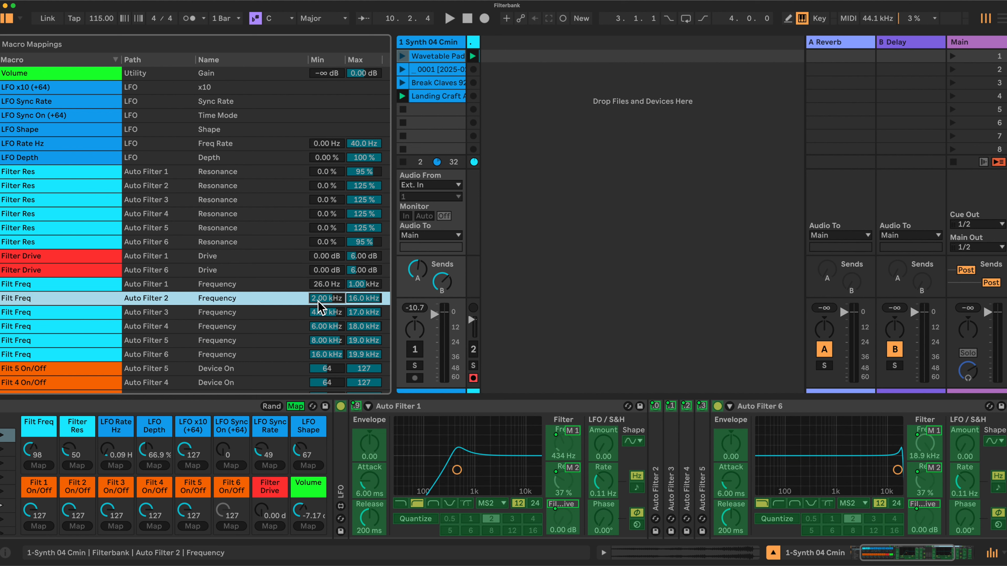
text(1000)
key(Return)
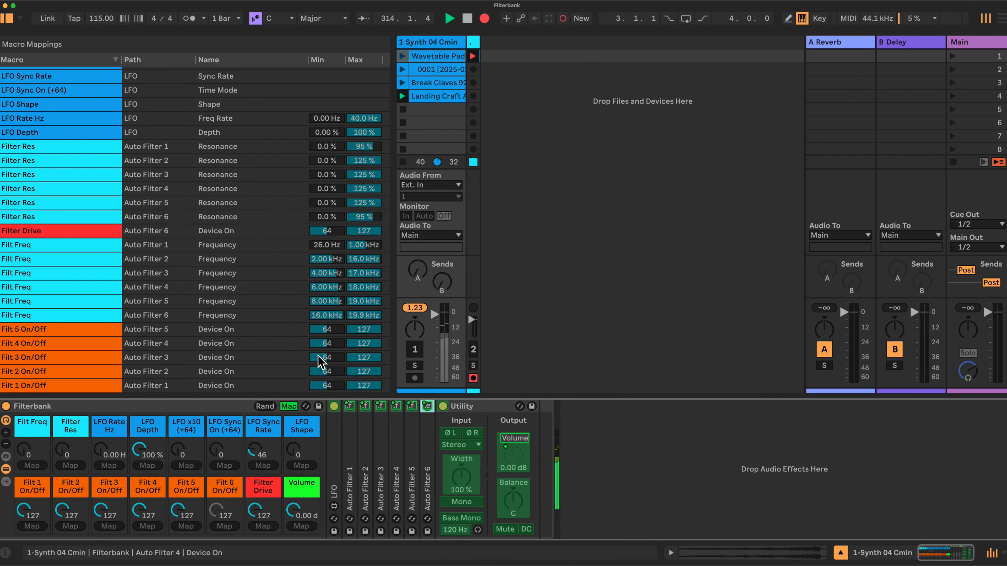
click(289, 407)
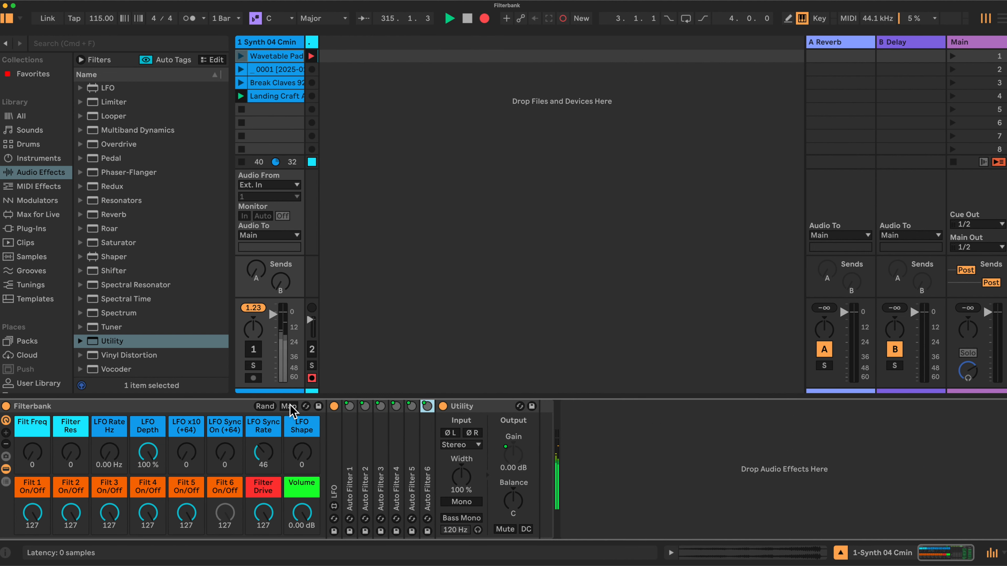
Step: Activate the 1 Synth 04 Cmin track and show the Filterbank rack's macro variations
click(254, 349)
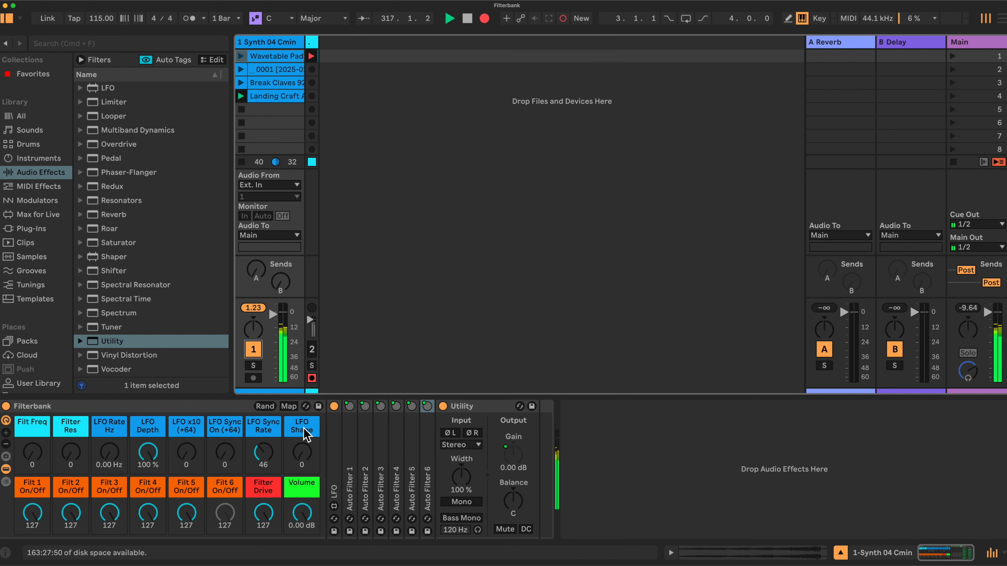
click(6, 457)
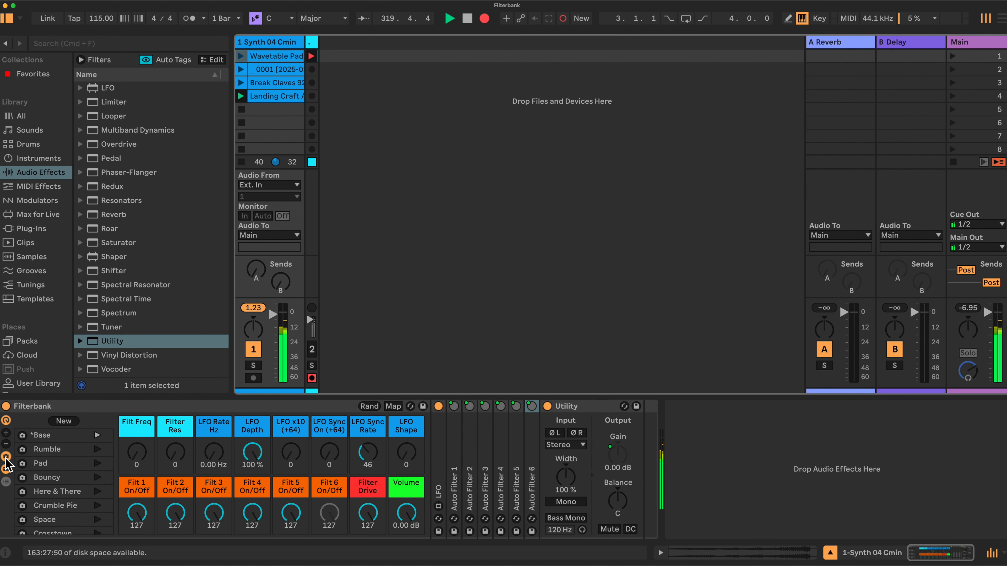
Step: Recall the Rumble variation and sweep the Filt Freq macro up to 97 and back down to about 60
click(59, 451)
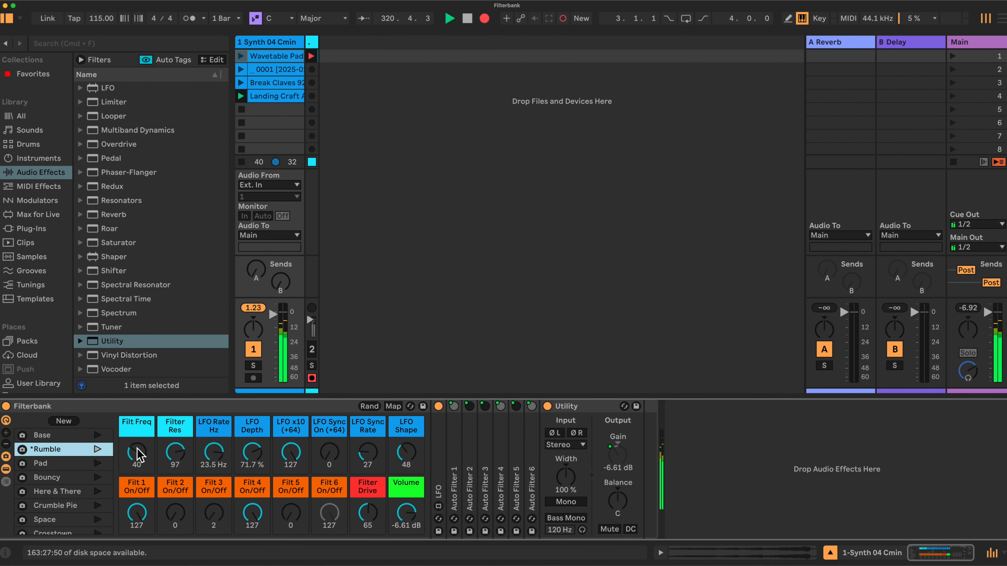
drag(137, 450, 137, 432)
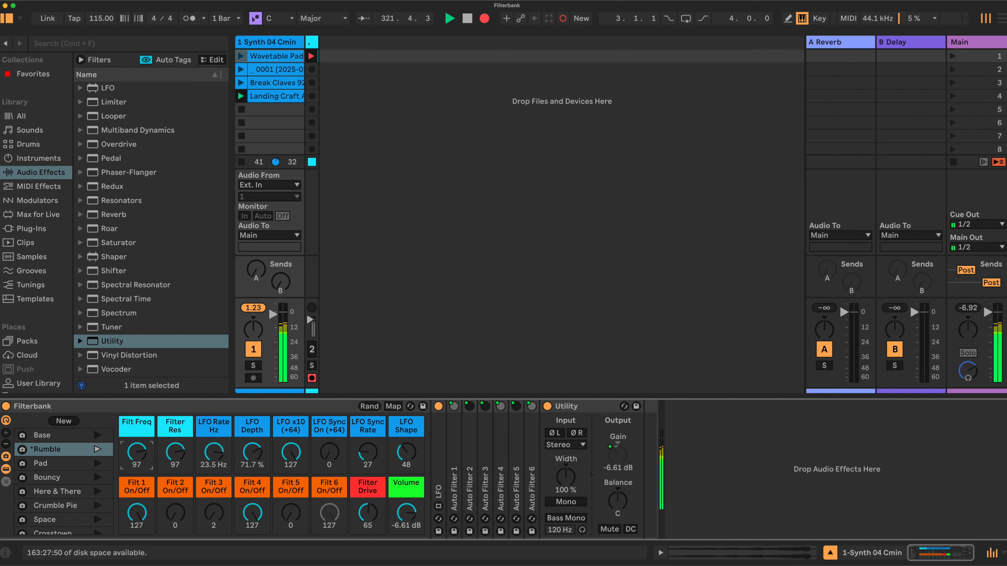
drag(137, 451, 137, 477)
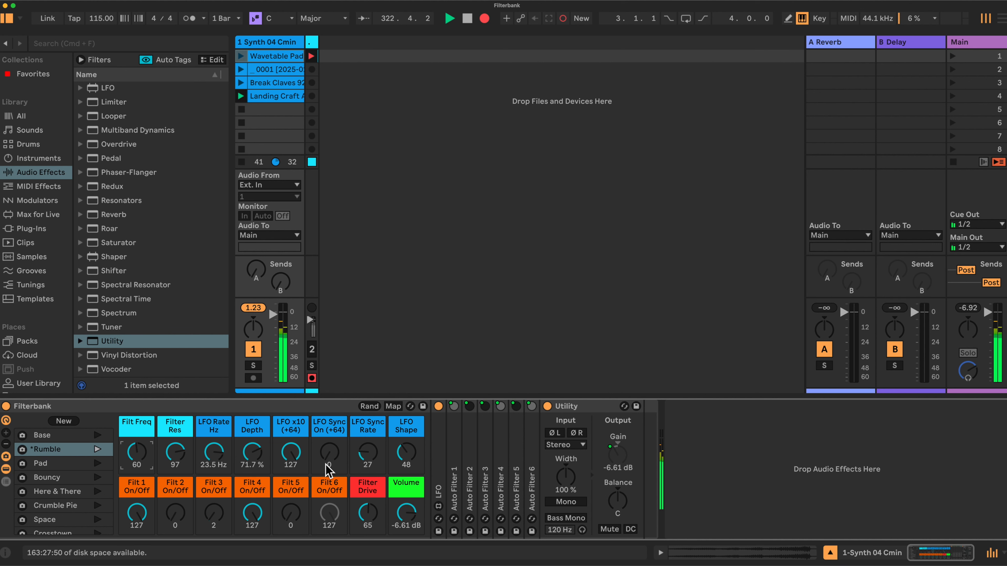
Step: Recall the Pad variation, set the Filt 1 On/Off macro to 0 and lower the Filt Freq macro
click(63, 463)
click(63, 462)
drag(138, 509, 137, 559)
mouse_move(137, 452)
mouse_down()
mouse_move(174, 445)
mouse_move(137, 470)
mouse_up()
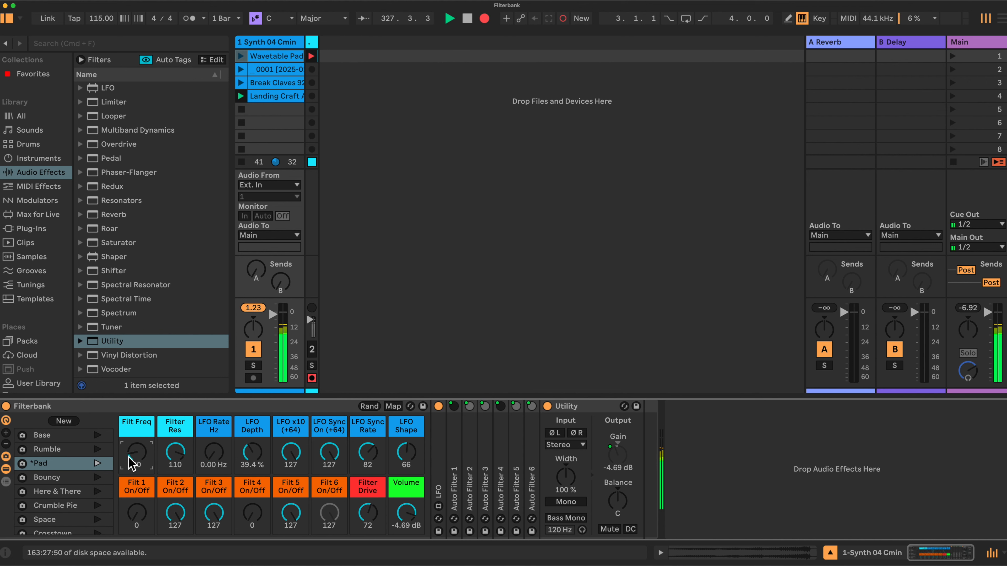
Step: Try the Here & There variation, and recall Crumble Pie with the Filter Res macro adjusted to about 76
click(81, 492)
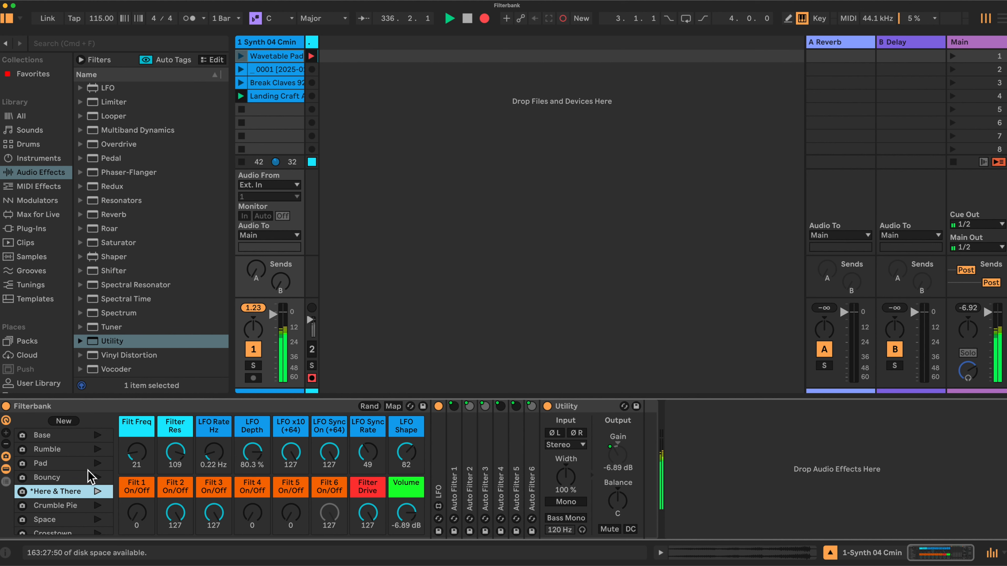
click(61, 507)
double_click(60, 506)
drag(176, 449, 175, 452)
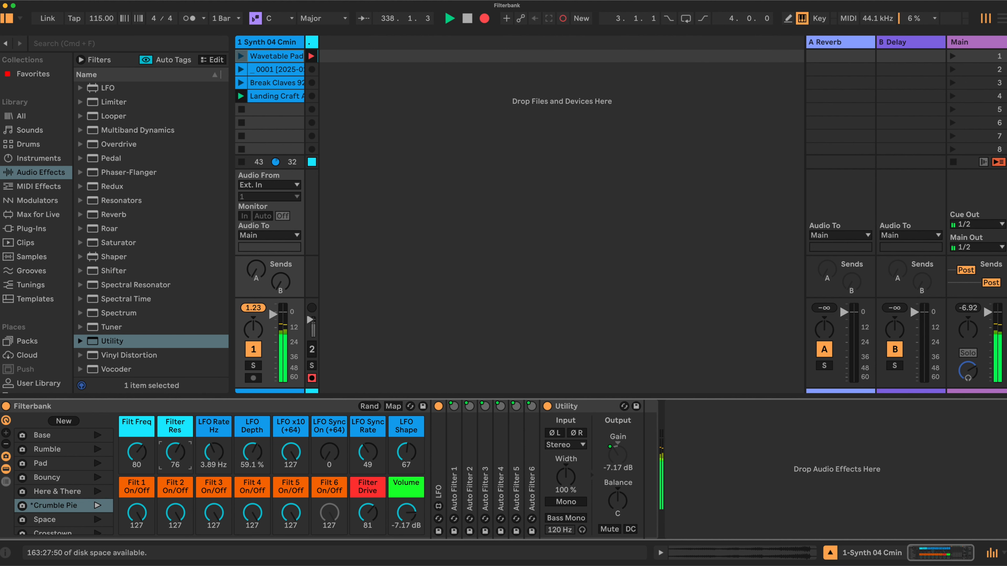